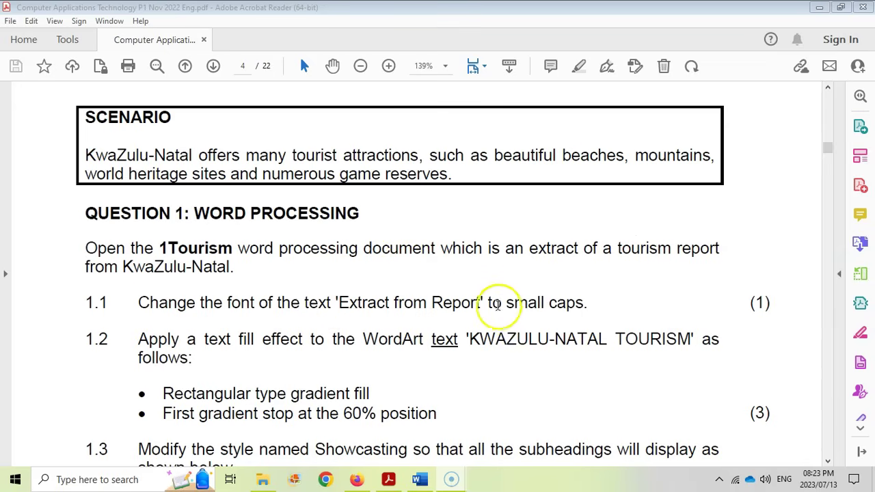
Switch to the 1Tourism document in Word and format the text "Extract from Report" in small caps.
{"action": "left_click", "coordinate": [420, 480]}
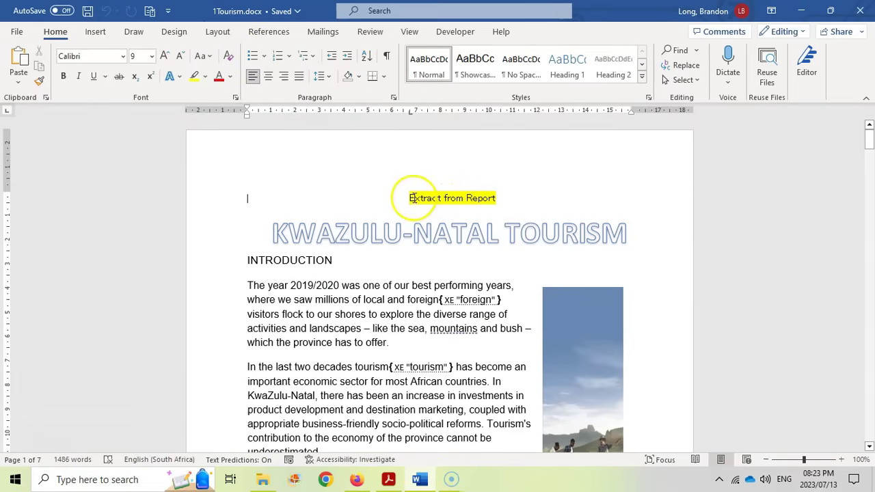
{"action": "left_click_drag", "start_coordinate": [409, 199], "coordinate": [486, 198]}
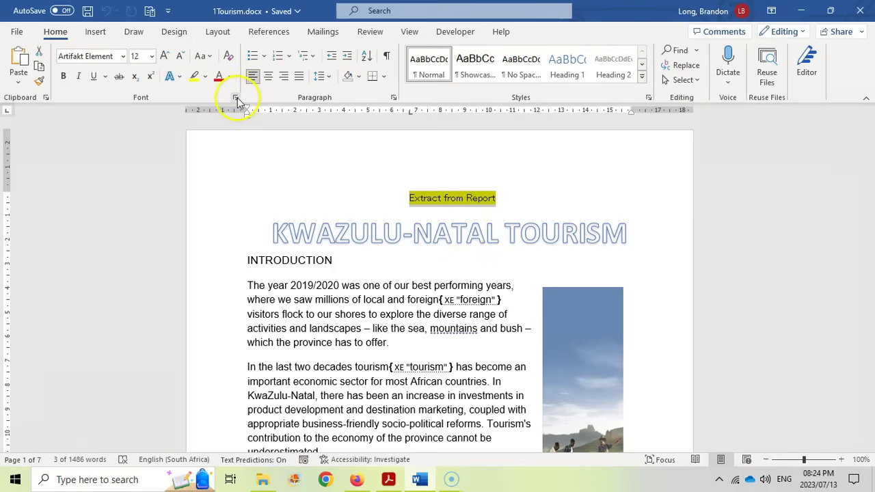
{"action": "left_click", "coordinate": [235, 98]}
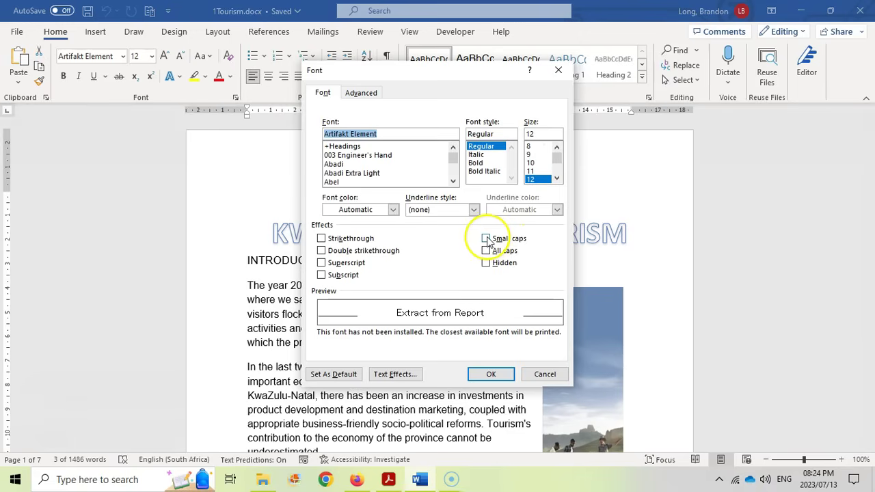
{"action": "left_click_drag", "start_coordinate": [483, 75], "coordinate": [231, 121]}
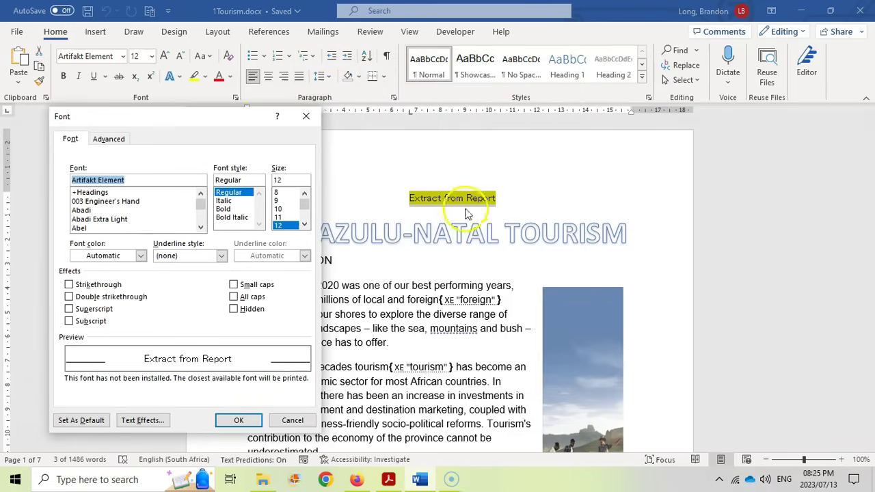
{"action": "left_click", "coordinate": [234, 285]}
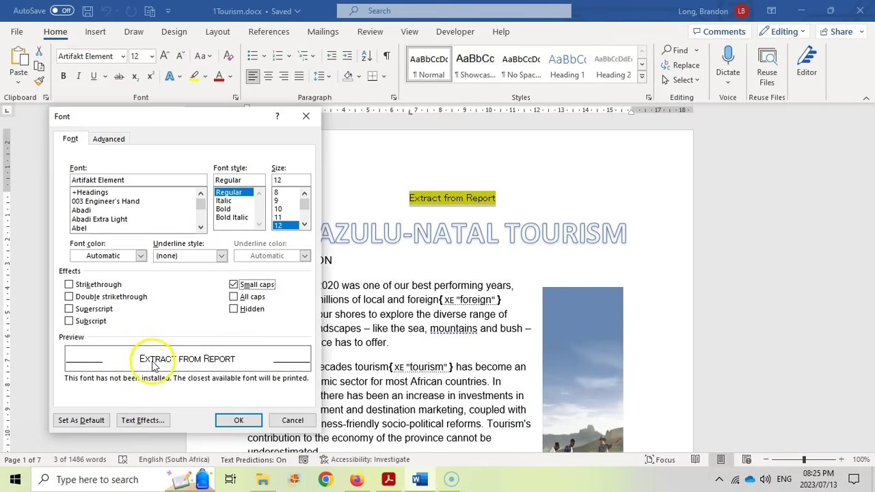
{"action": "left_click", "coordinate": [237, 420]}
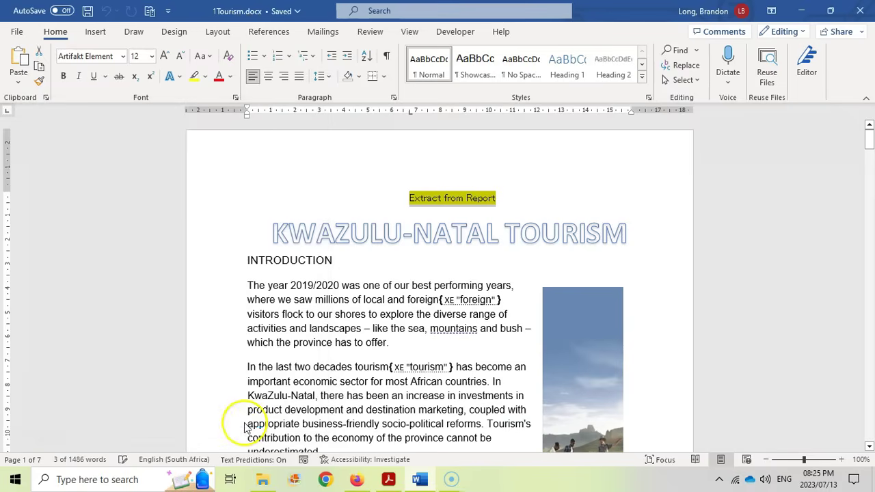
Read question 1.2 in the exam PDF, then select the "KWAZULU-NATAL TOURISM" WordArt object in the Word document.
{"action": "key", "text": "alt+Tab"}
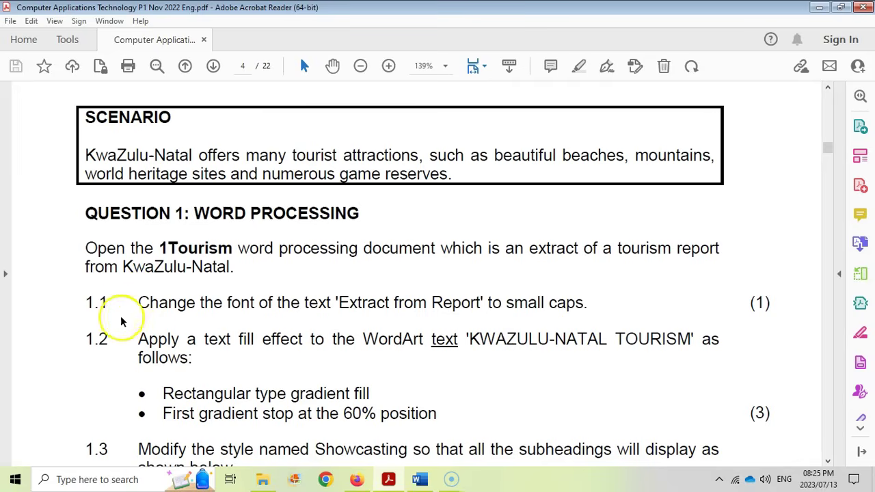
{"action": "double_click", "coordinate": [96, 340]}
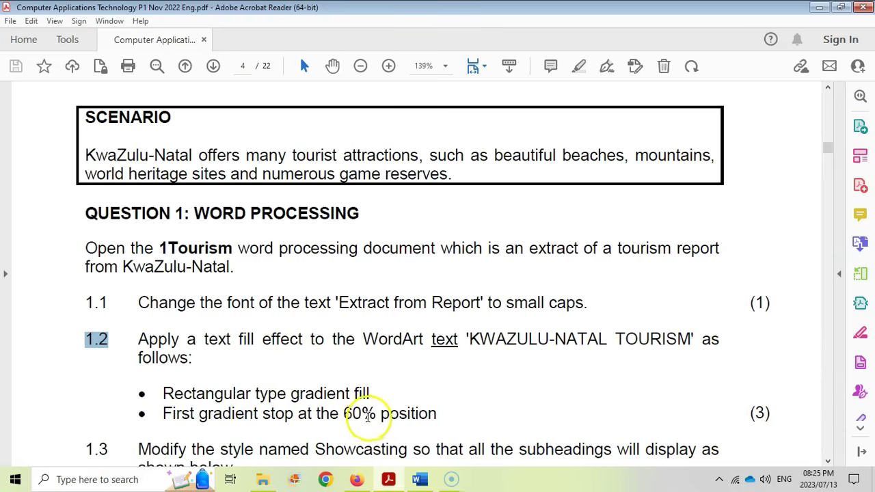
{"action": "scroll", "coordinate": [394, 403], "scroll_direction": "down", "scroll_amount": 1}
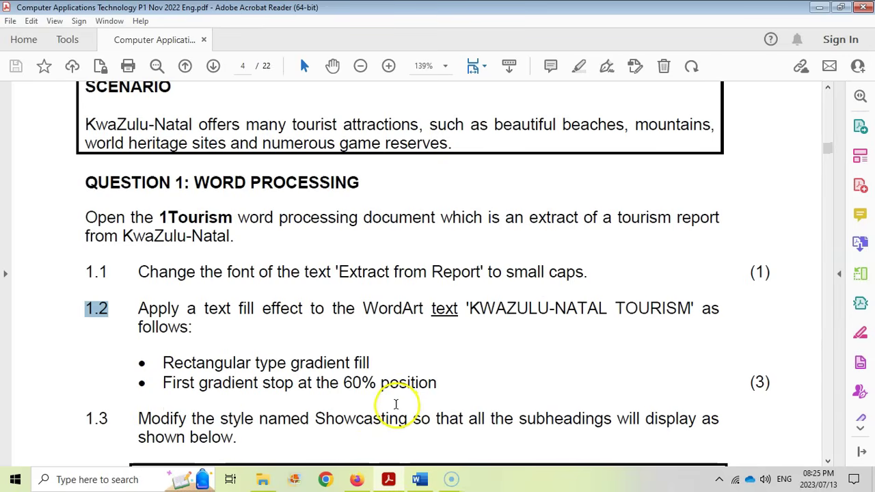
{"action": "left_click", "coordinate": [420, 479]}
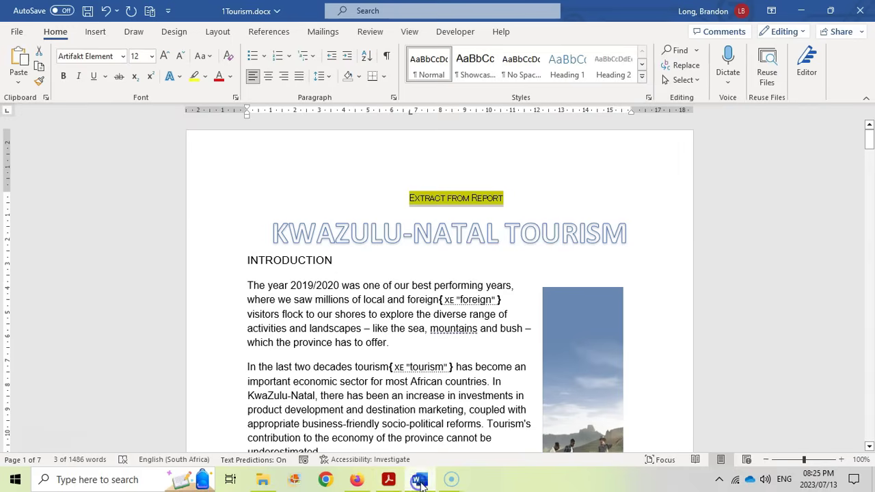
{"action": "left_click", "coordinate": [280, 230]}
{"action": "left_click", "coordinate": [320, 209]}
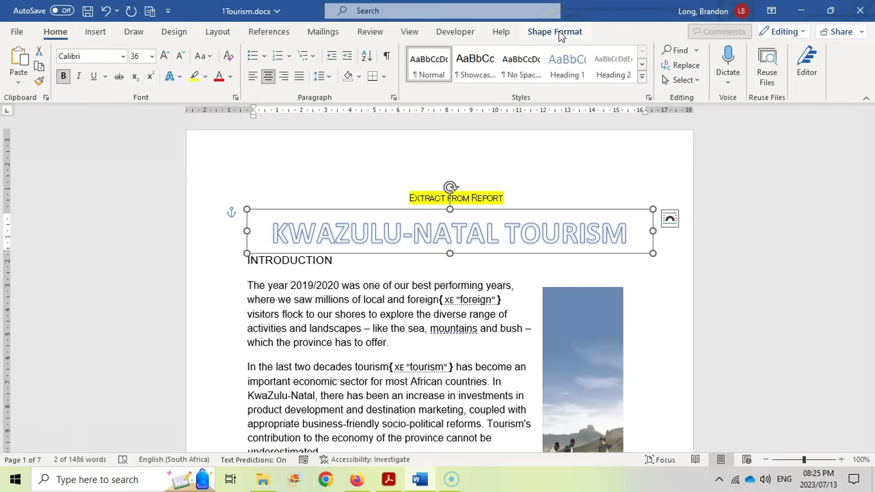
Recheck question 1.2 in the PDF, then give the WordArt text in Word a gradient fill of the Rectangular type.
{"action": "key", "text": "alt+Tab"}
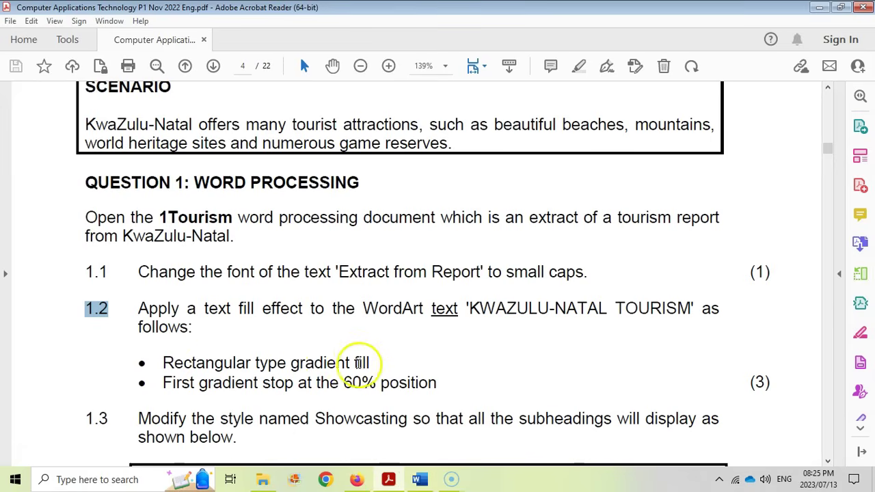
{"action": "left_click", "coordinate": [420, 479]}
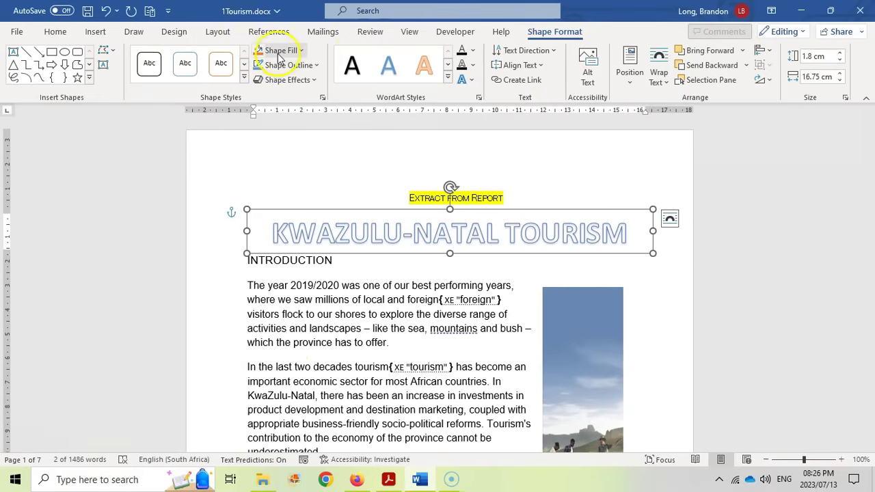
{"action": "left_click", "coordinate": [475, 56]}
{"action": "mouse_move", "coordinate": [499, 250]}
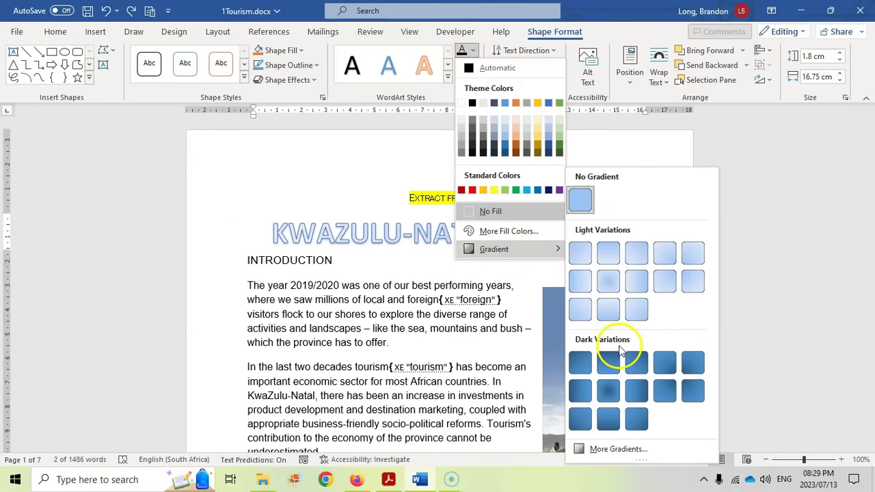
{"action": "left_click", "coordinate": [617, 450]}
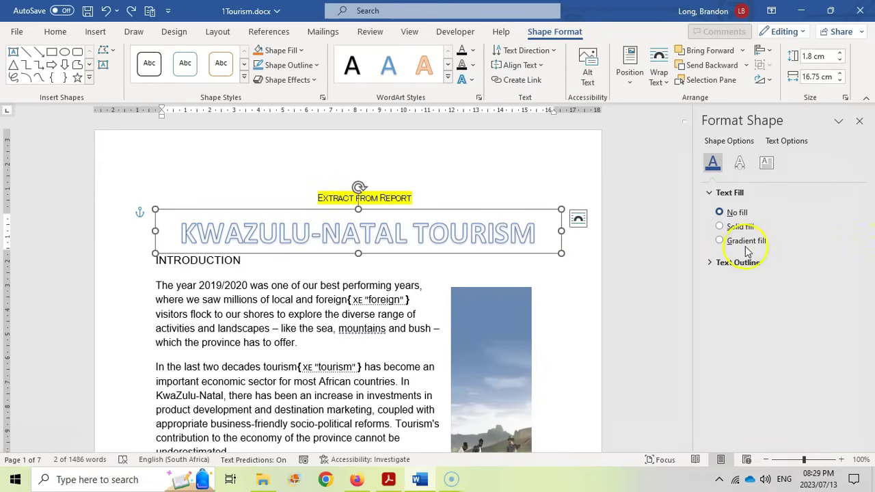
{"action": "left_click", "coordinate": [722, 242]}
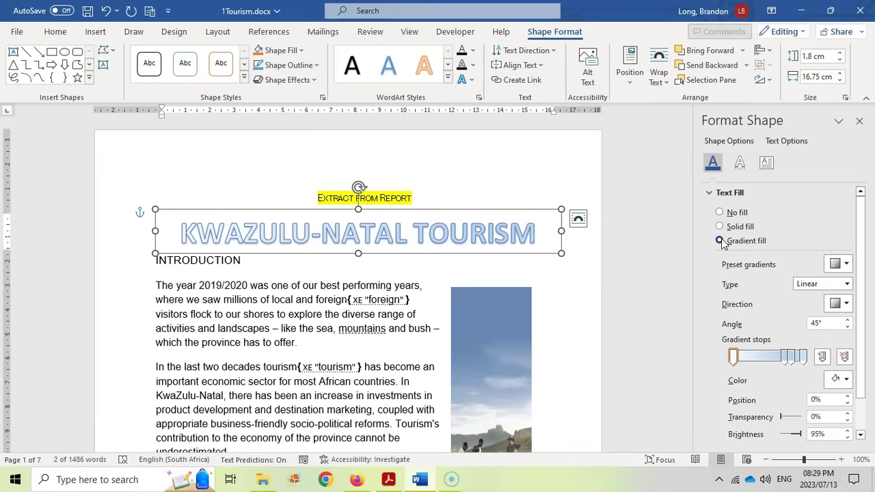
{"action": "left_click", "coordinate": [846, 284]}
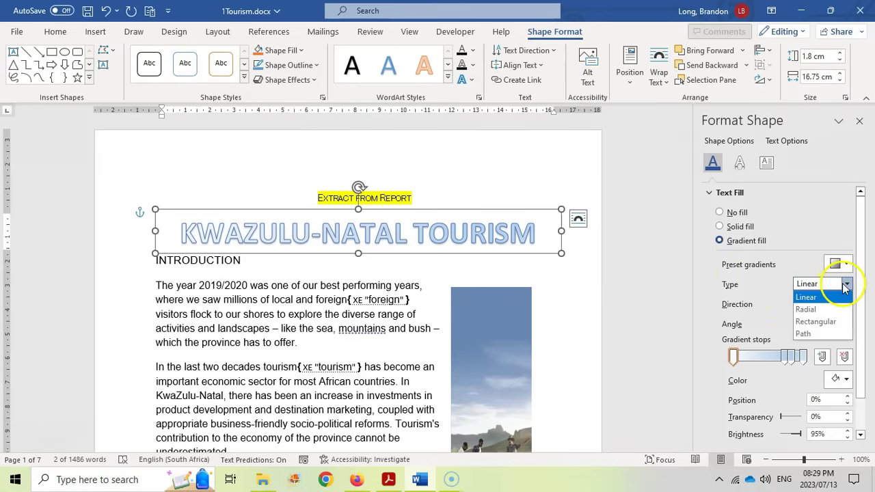
{"action": "left_click", "coordinate": [815, 322]}
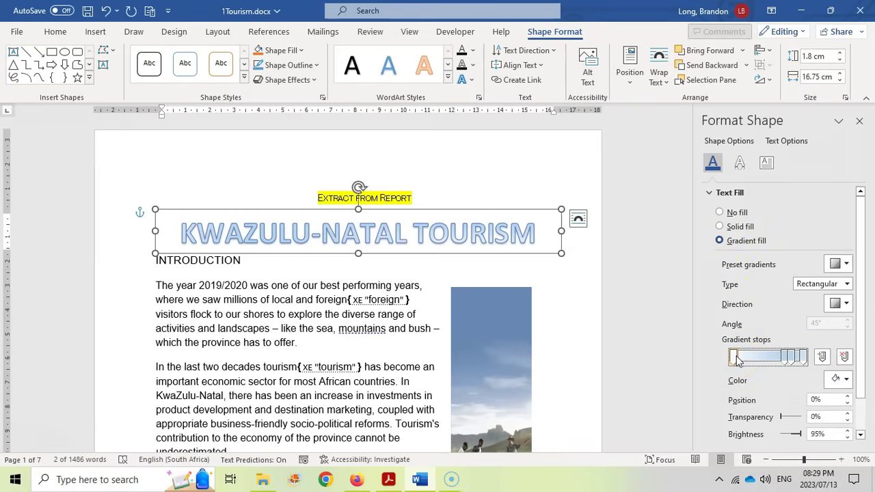
Set the position of the WordArt text fill's first gradient stop to 60% and close the formatting pane.
{"action": "key", "text": "Tab"}
{"action": "type", "text": "60"}
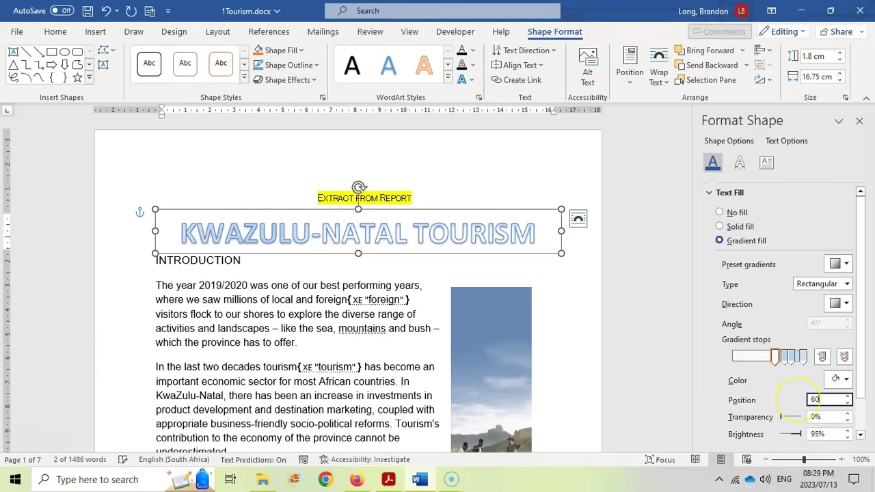
{"action": "key", "text": "Tab"}
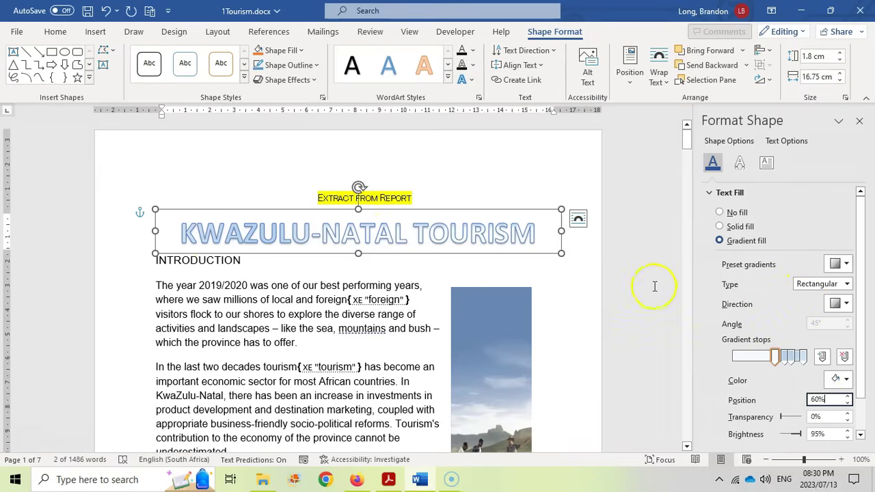
{"action": "left_click", "coordinate": [860, 122]}
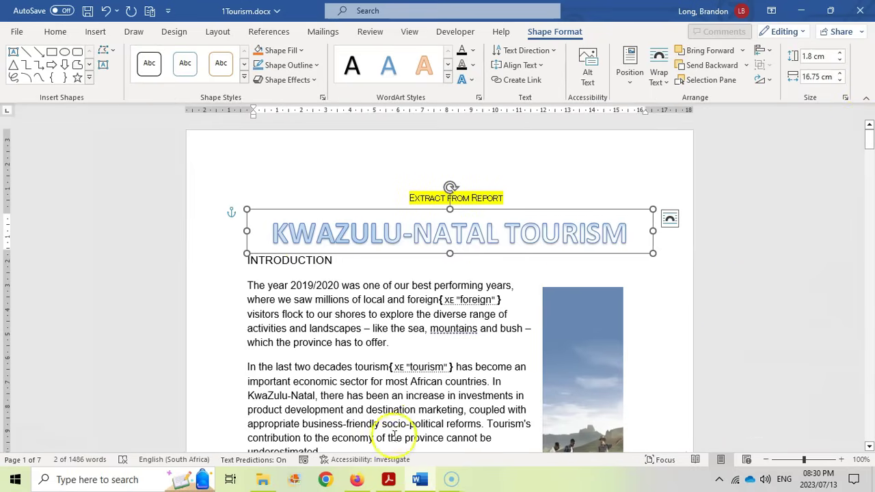
Read question 1.3 in the exam PDF, then open the Showcasting style for modification from the INTRODUCTION heading in Word.
{"action": "left_click", "coordinate": [388, 479]}
{"action": "left_click_drag", "start_coordinate": [94, 264], "coordinate": [108, 265]}
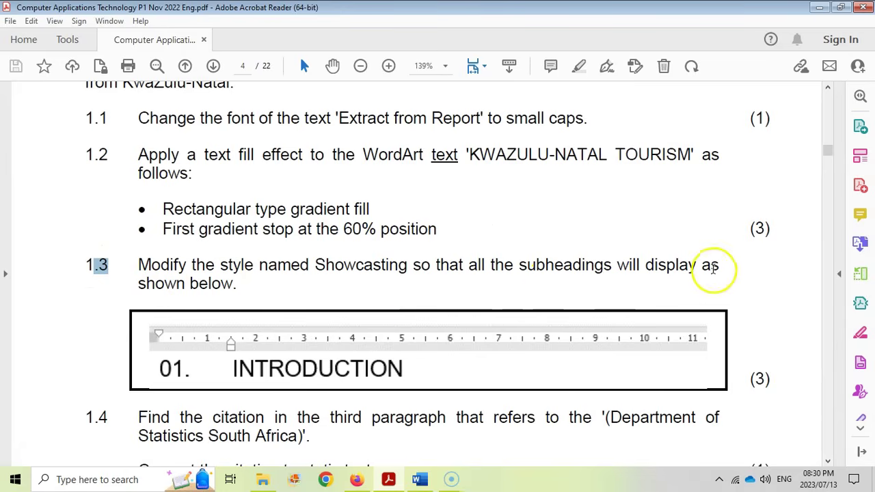
{"action": "scroll", "coordinate": [279, 284], "scroll_direction": "down", "scroll_amount": 1}
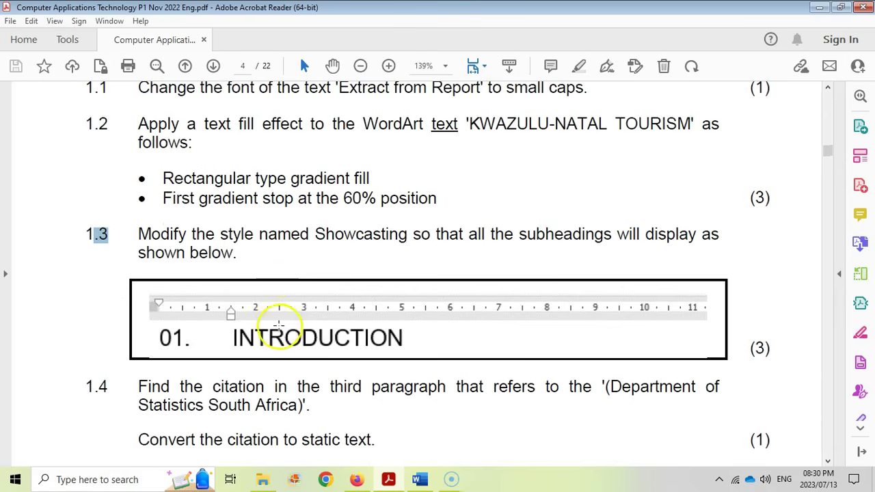
{"action": "left_click", "coordinate": [422, 481]}
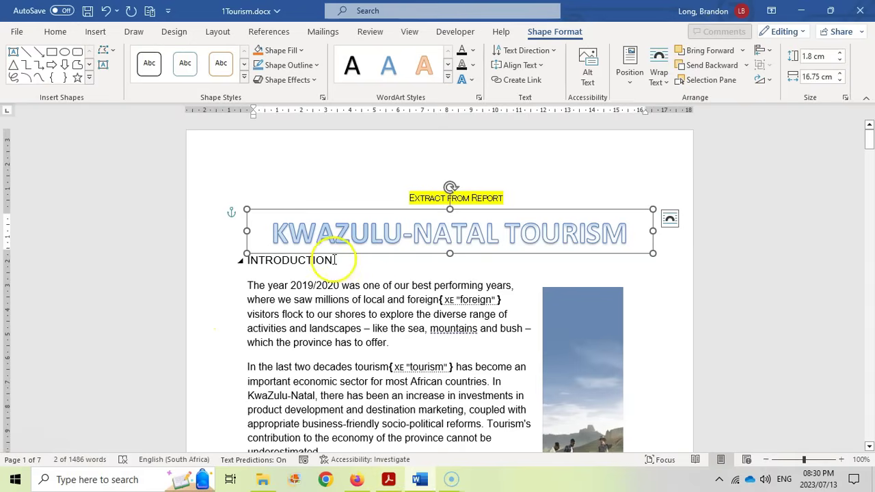
{"action": "left_click", "coordinate": [297, 258]}
{"action": "left_click_drag", "start_coordinate": [298, 259], "coordinate": [238, 258]}
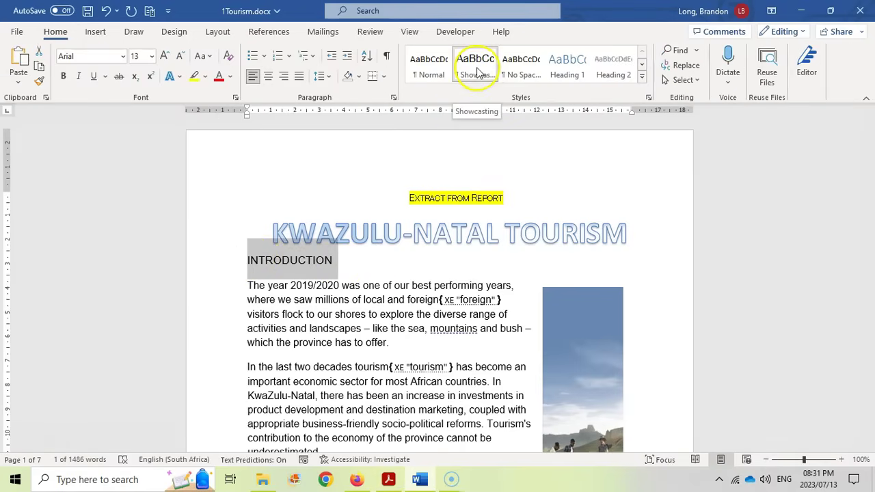
{"action": "right_click", "coordinate": [477, 69]}
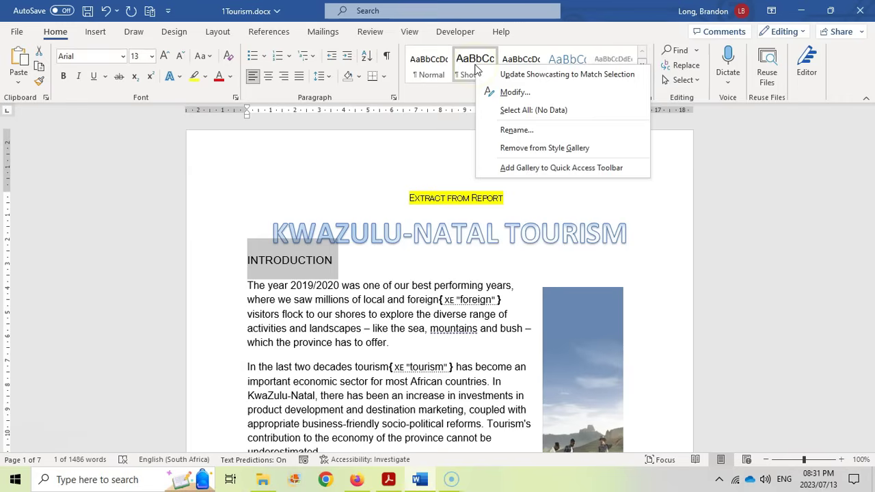
{"action": "left_click", "coordinate": [523, 96]}
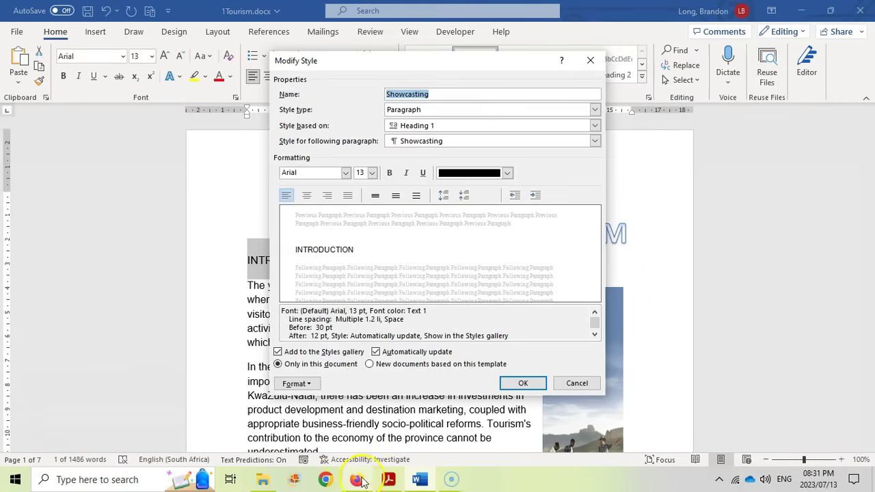
Recheck the example heading in the PDF, then set the Showcasting style's paragraph indentation to Hanging by 1.5 cm in Word.
{"action": "left_click", "coordinate": [388, 480]}
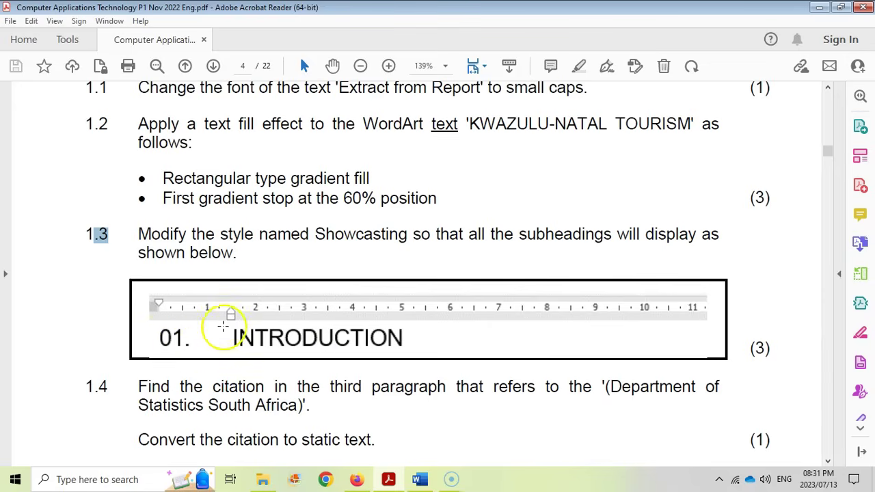
{"action": "left_click", "coordinate": [420, 479]}
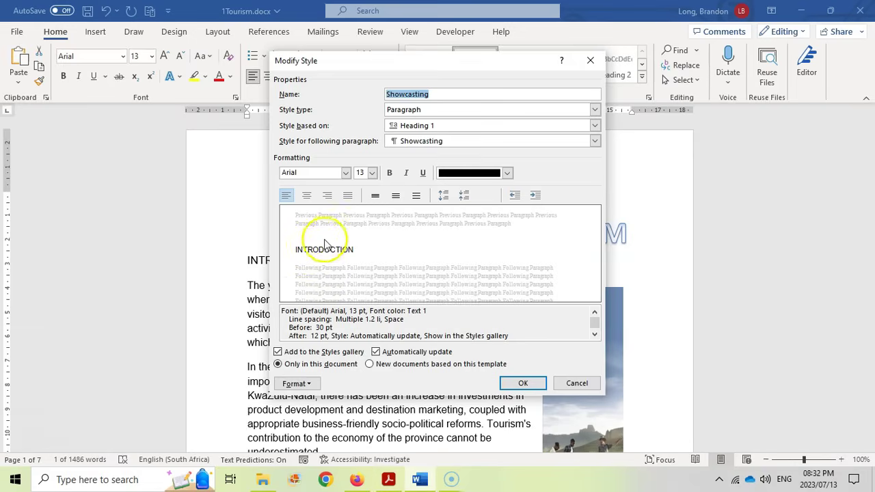
{"action": "left_click", "coordinate": [313, 384]}
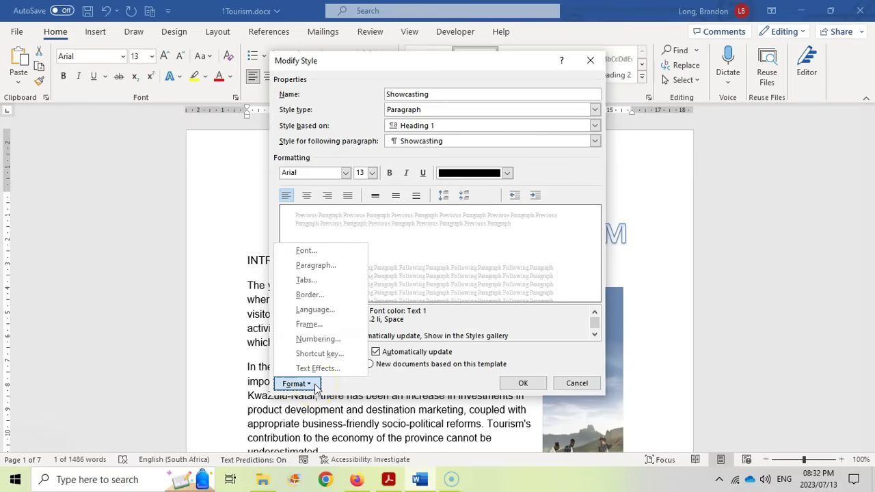
{"action": "left_click", "coordinate": [314, 283]}
{"action": "left_click", "coordinate": [314, 266]}
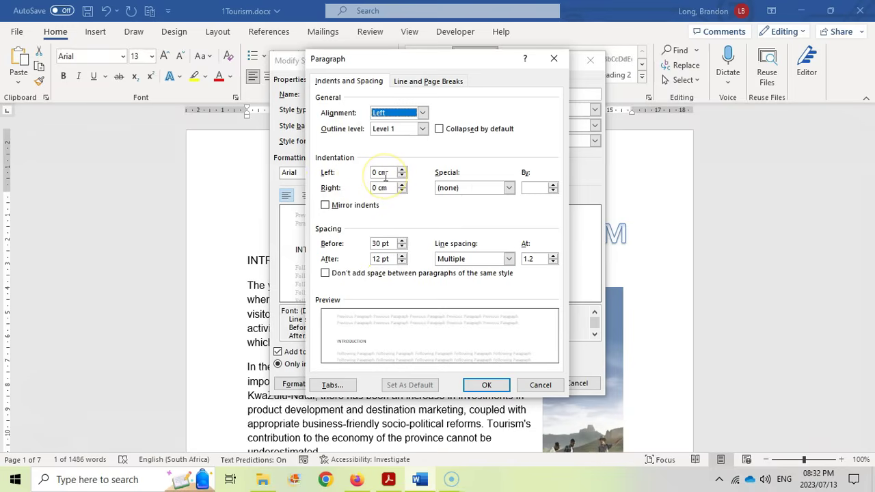
{"action": "left_click", "coordinate": [508, 188]}
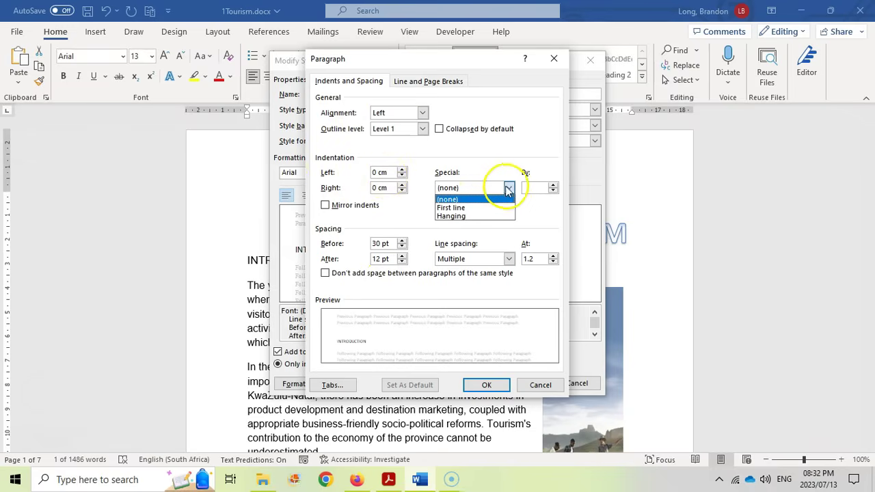
{"action": "left_click", "coordinate": [468, 216]}
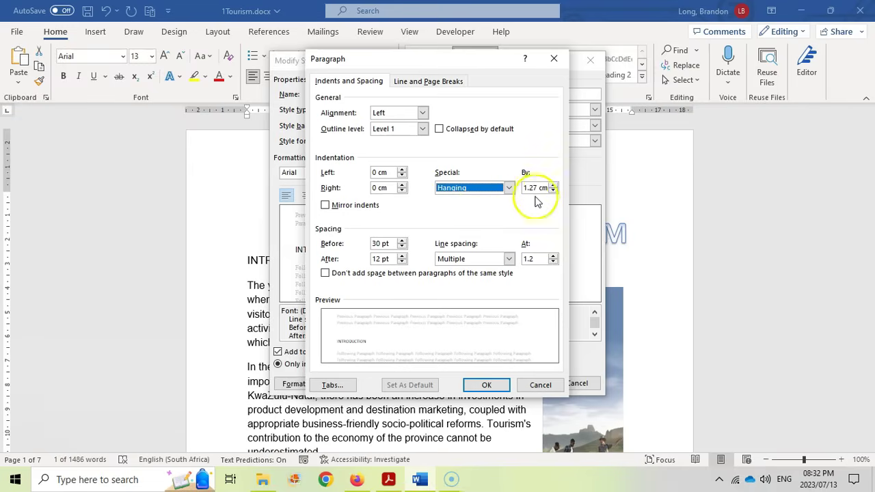
{"action": "left_click", "coordinate": [537, 188]}
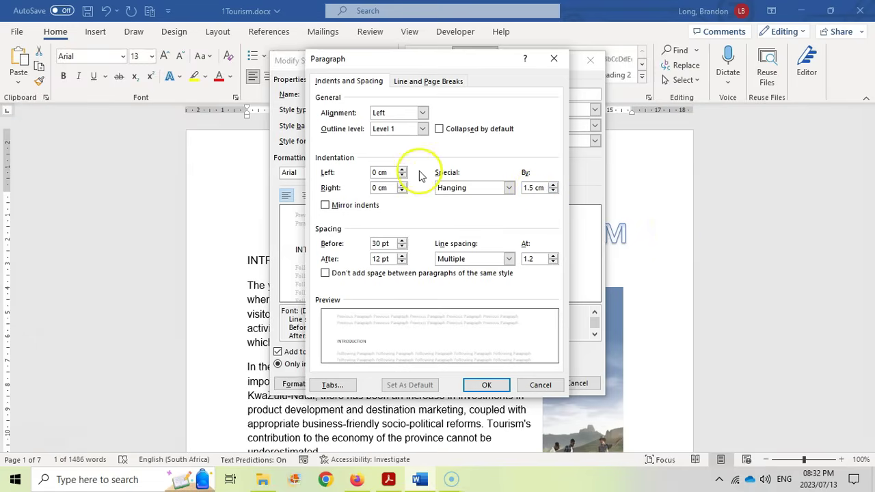
{"action": "left_click", "coordinate": [489, 385]}
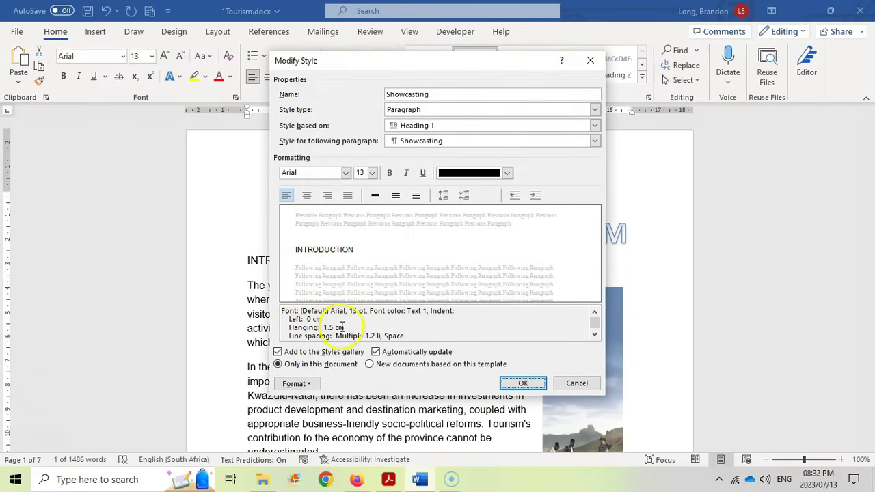
Add numbering in the 01, 02, 03 number style to the Showcasting style.
{"action": "left_click", "coordinate": [311, 386]}
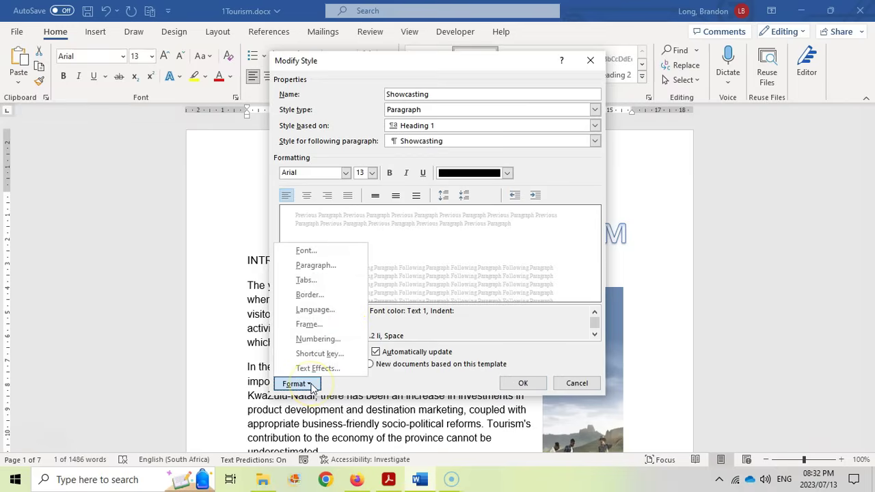
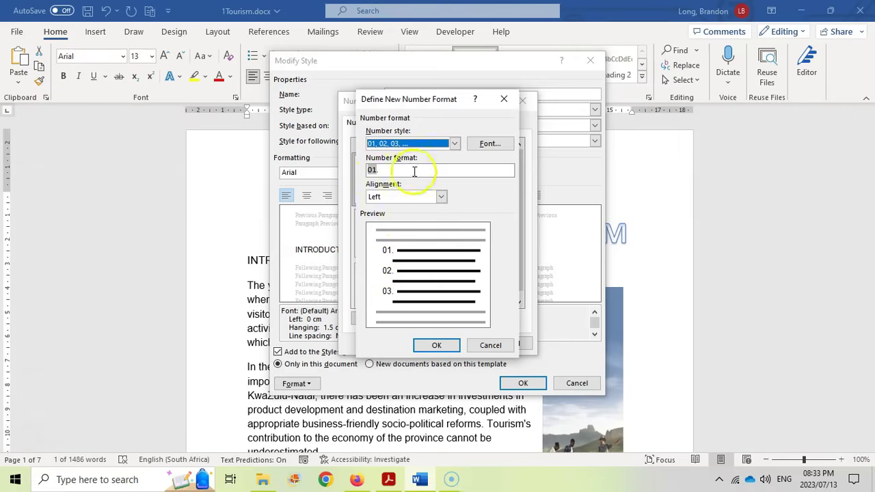
{"action": "left_click", "coordinate": [438, 348]}
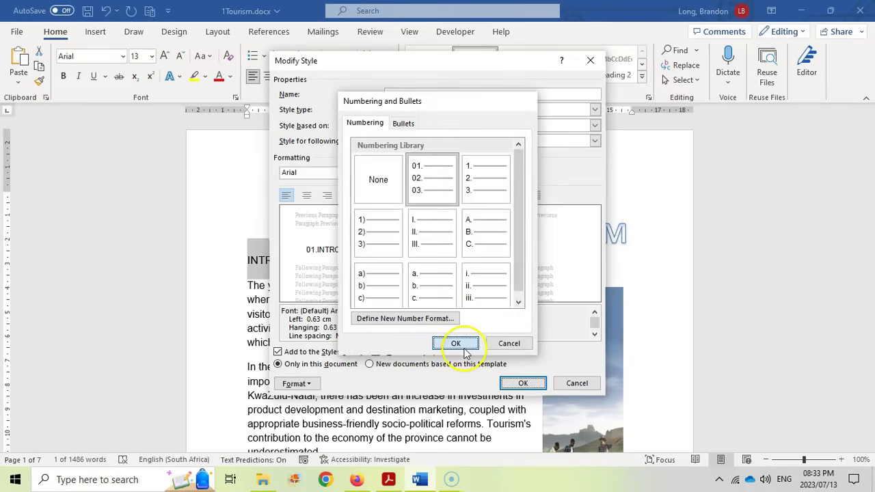
{"action": "left_click", "coordinate": [454, 343]}
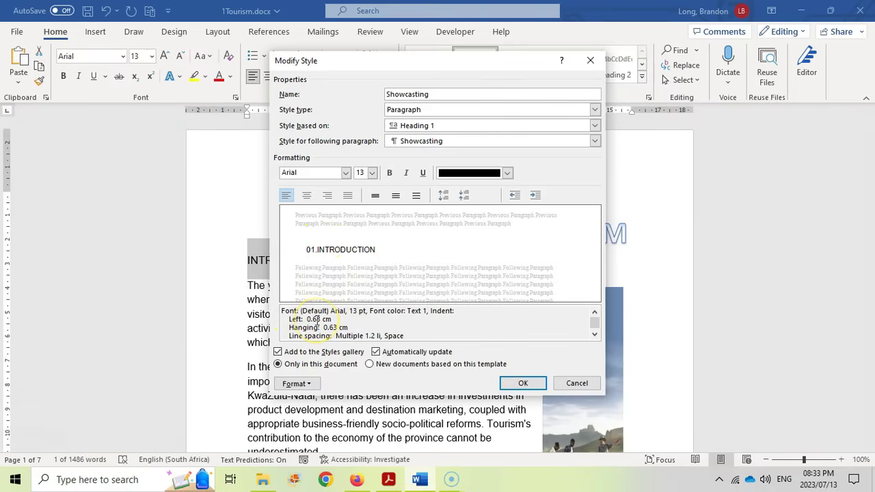
Set the Showcasting style's left indent to 0 cm and its hanging indent to 1.5 cm, review its description and save the style.
{"action": "left_click", "coordinate": [298, 384]}
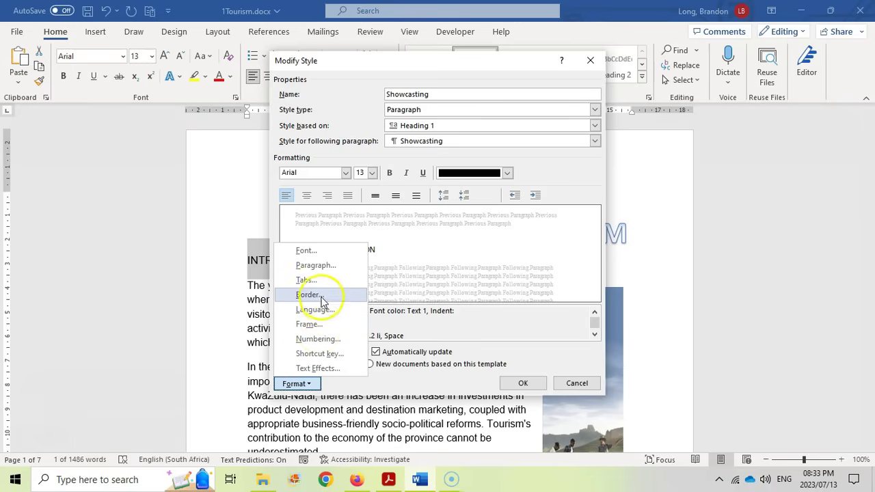
{"action": "left_click", "coordinate": [328, 266]}
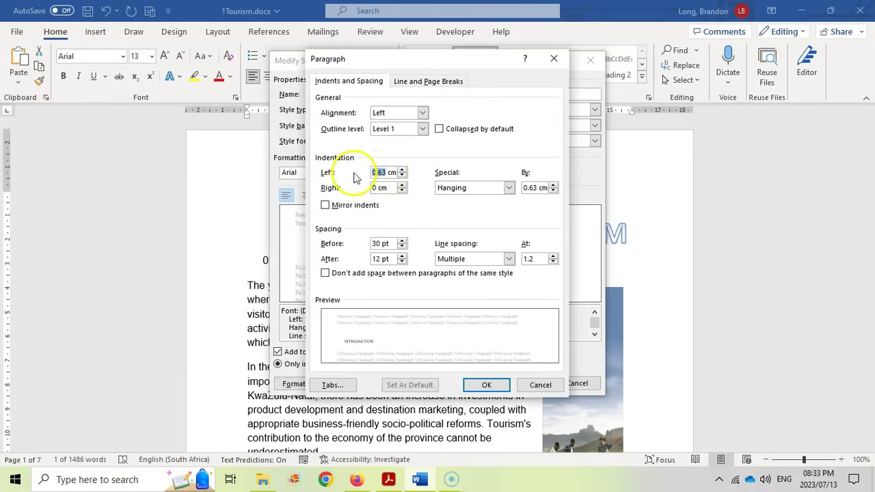
{"action": "left_click_drag", "start_coordinate": [537, 188], "coordinate": [501, 192]}
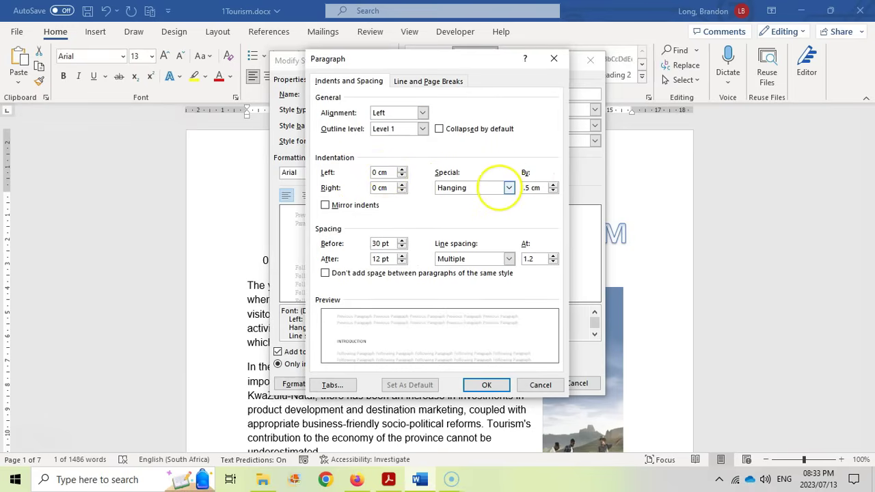
{"action": "left_click", "coordinate": [486, 385]}
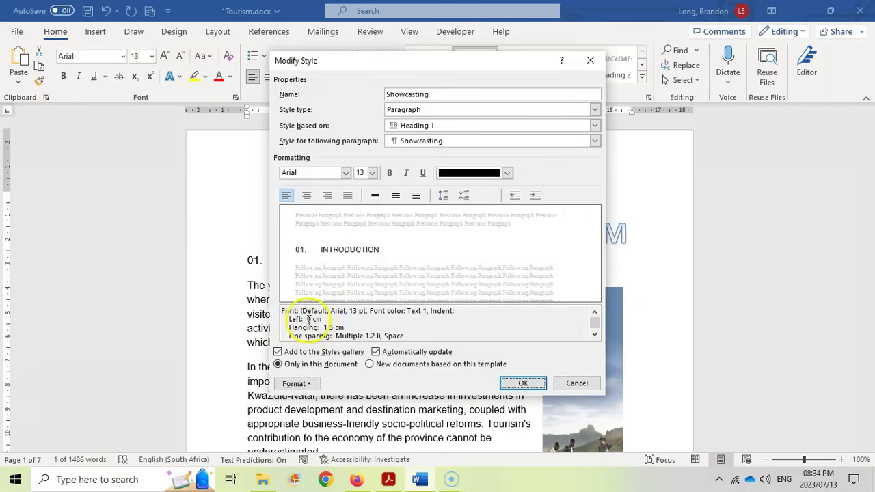
{"action": "scroll", "coordinate": [333, 315], "scroll_direction": "down", "scroll_amount": 3}
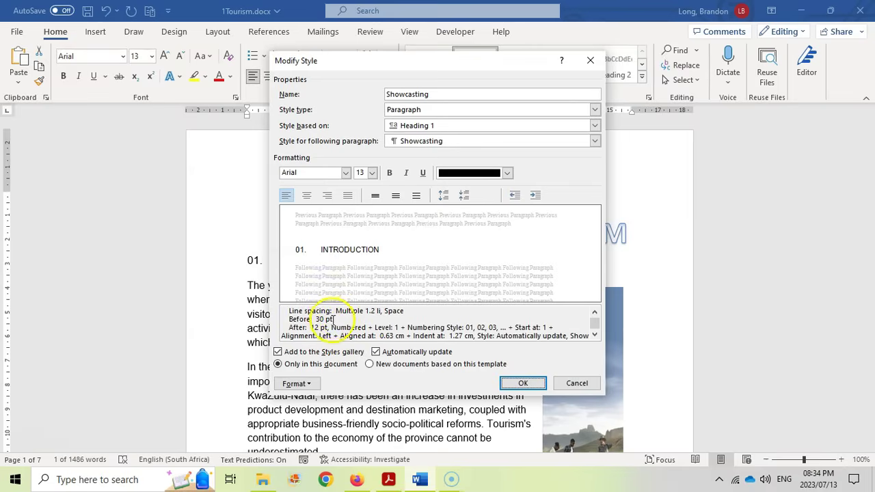
{"action": "scroll", "coordinate": [333, 319], "scroll_direction": "down", "scroll_amount": 2}
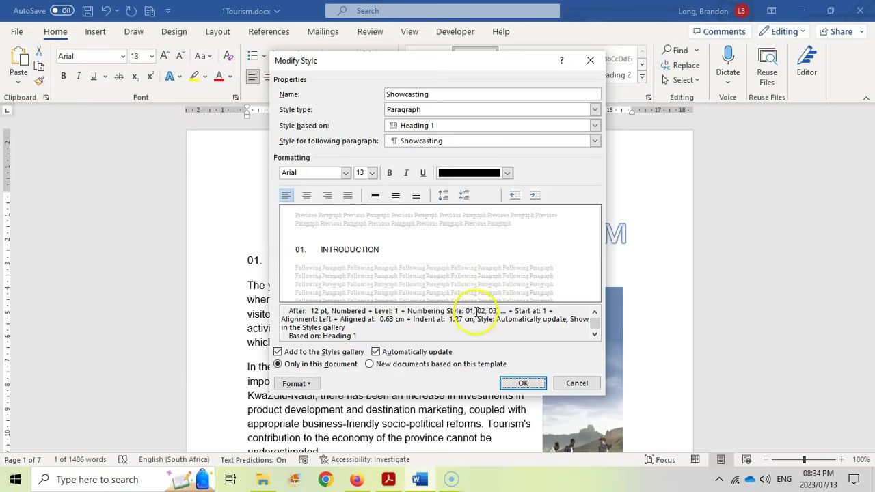
{"action": "scroll", "coordinate": [431, 325], "scroll_direction": "up", "scroll_amount": 5}
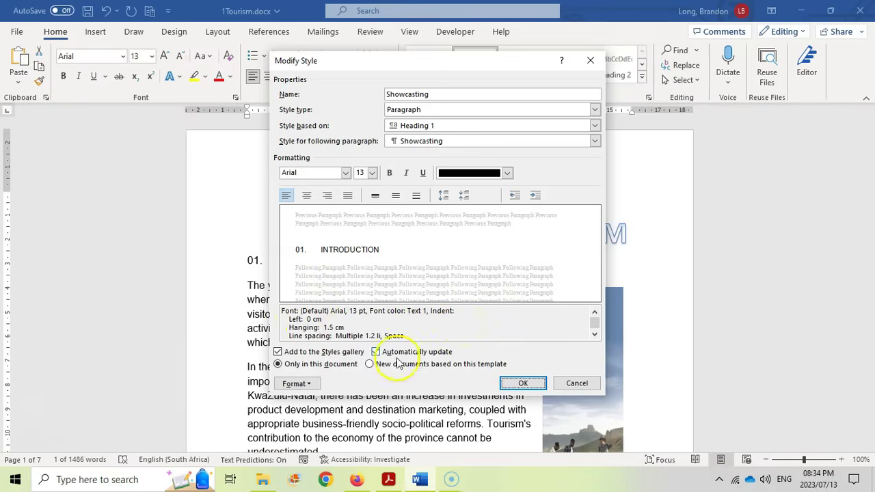
{"action": "left_click", "coordinate": [523, 384]}
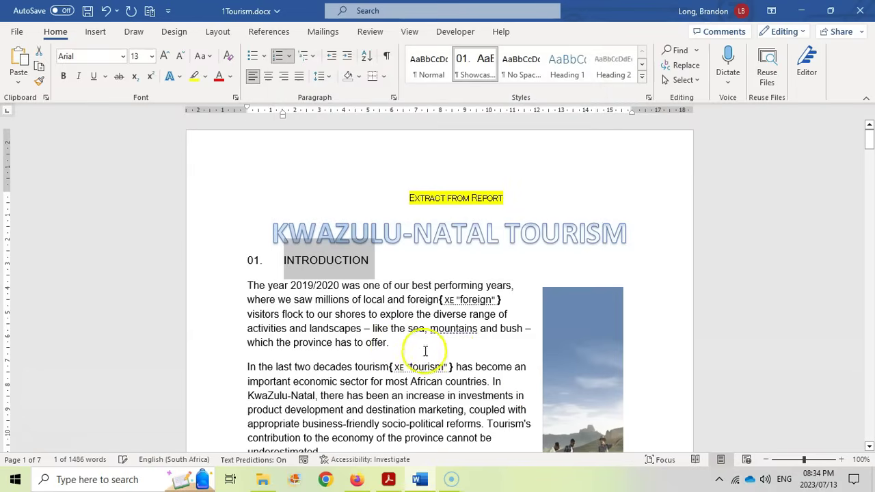
{"action": "left_click", "coordinate": [300, 267]}
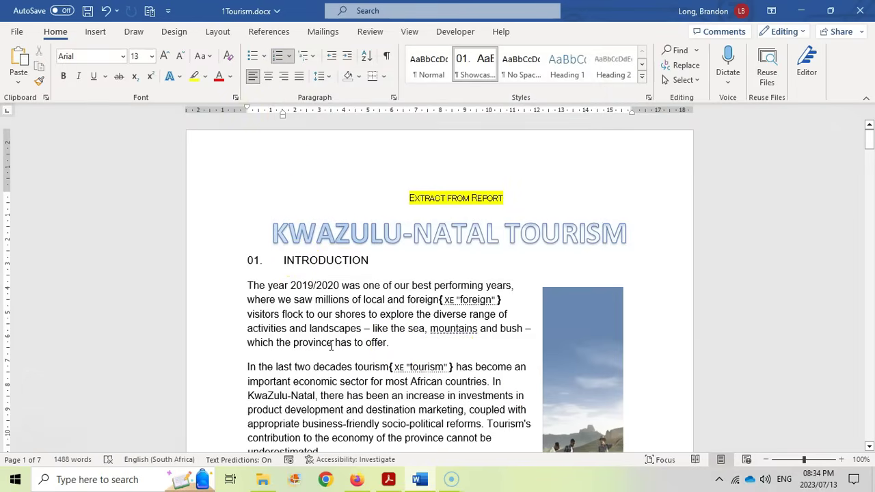
Read question 1.4 in the exam PDF, then convert the '(Department of Statistics South Africa)' citation in the third paragraph in Word to static text.
{"action": "mouse_move", "coordinate": [390, 481]}
{"action": "left_click", "coordinate": [380, 441]}
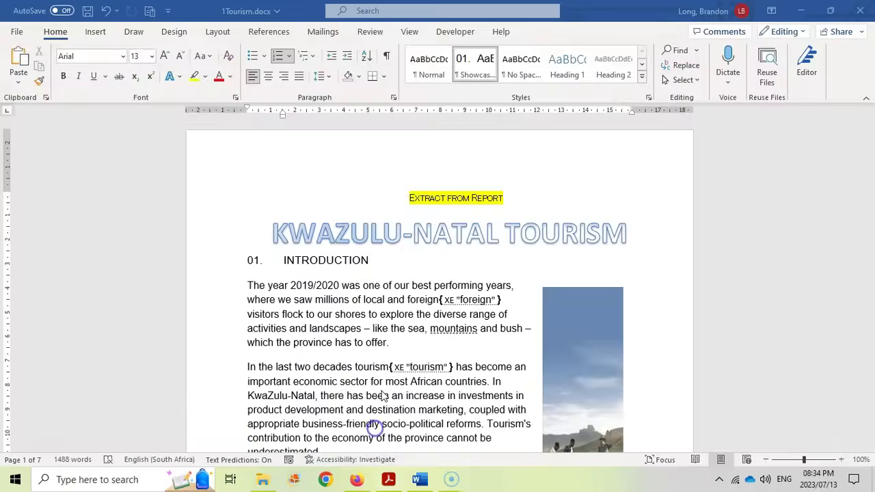
{"action": "scroll", "coordinate": [303, 259], "scroll_direction": "down", "scroll_amount": 3}
{"action": "scroll", "coordinate": [303, 260], "scroll_direction": "down", "scroll_amount": 2}
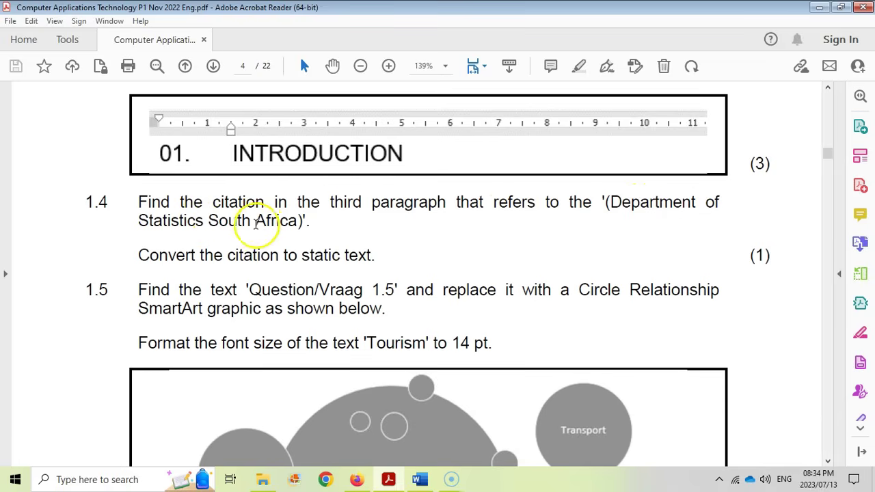
{"action": "left_click", "coordinate": [420, 478]}
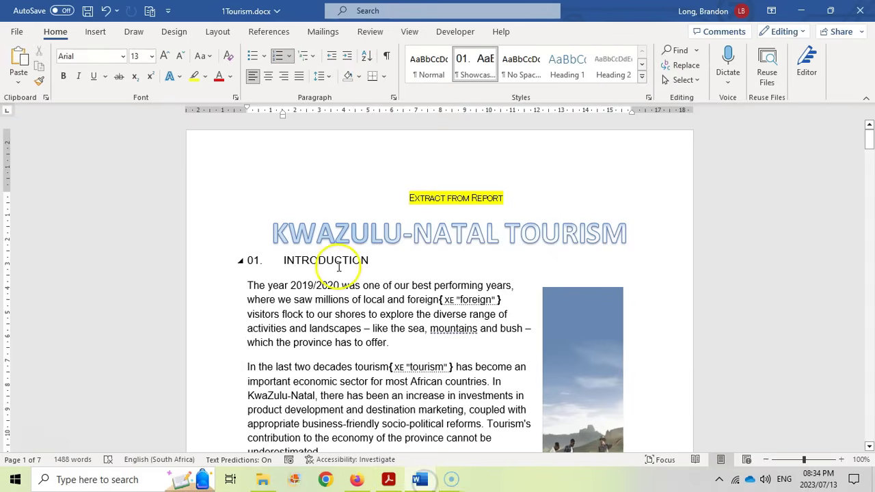
{"action": "scroll", "coordinate": [336, 267], "scroll_direction": "down", "scroll_amount": 5}
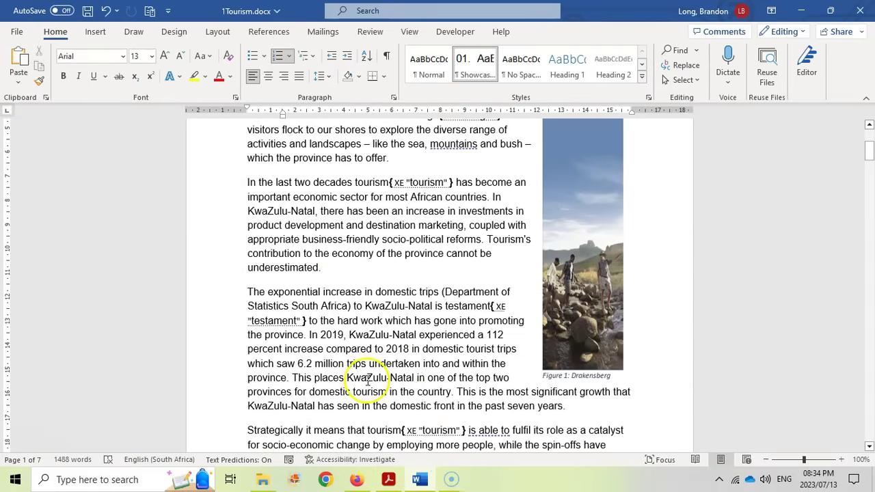
{"action": "left_click", "coordinate": [444, 293]}
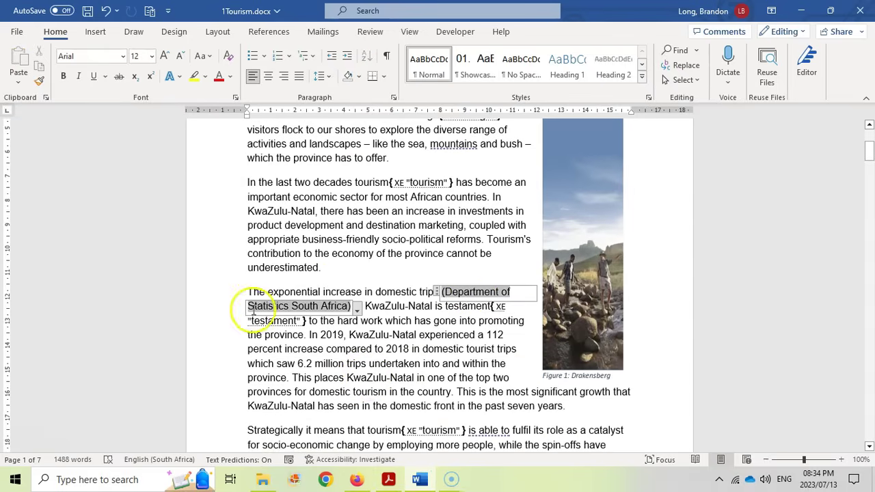
{"action": "left_click", "coordinate": [389, 479]}
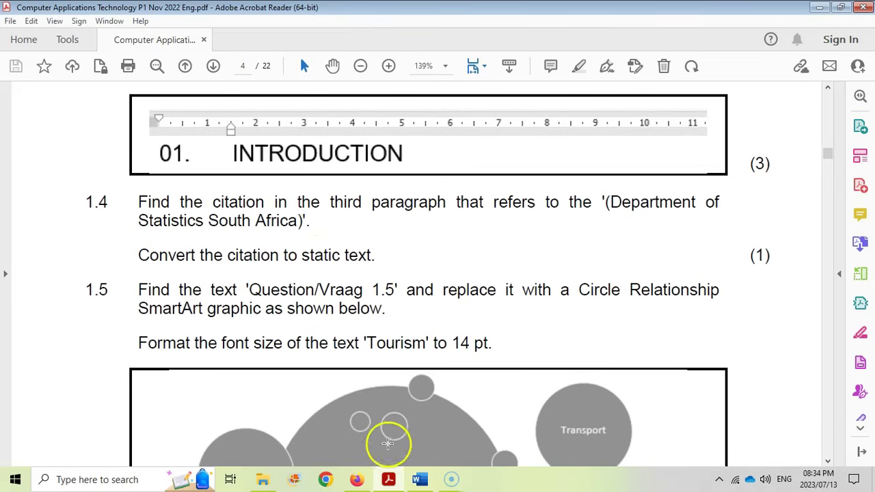
{"action": "left_click", "coordinate": [420, 480]}
{"action": "left_click", "coordinate": [357, 309]}
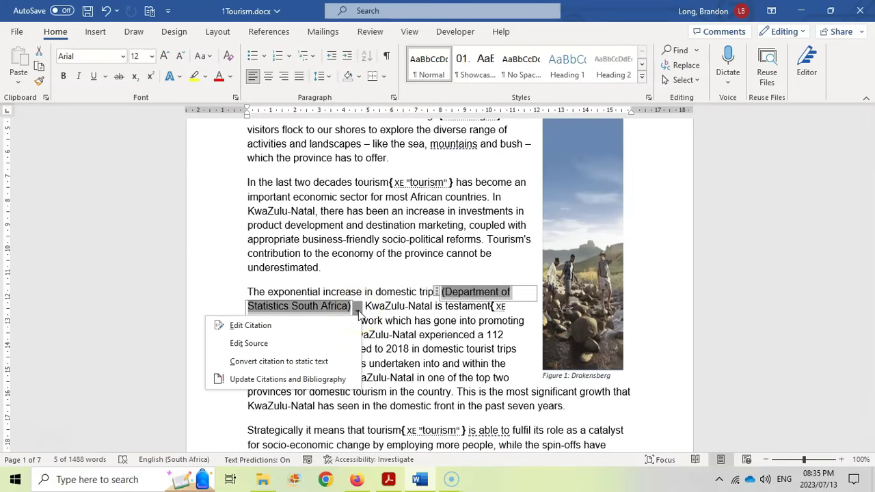
{"action": "left_click", "coordinate": [271, 362]}
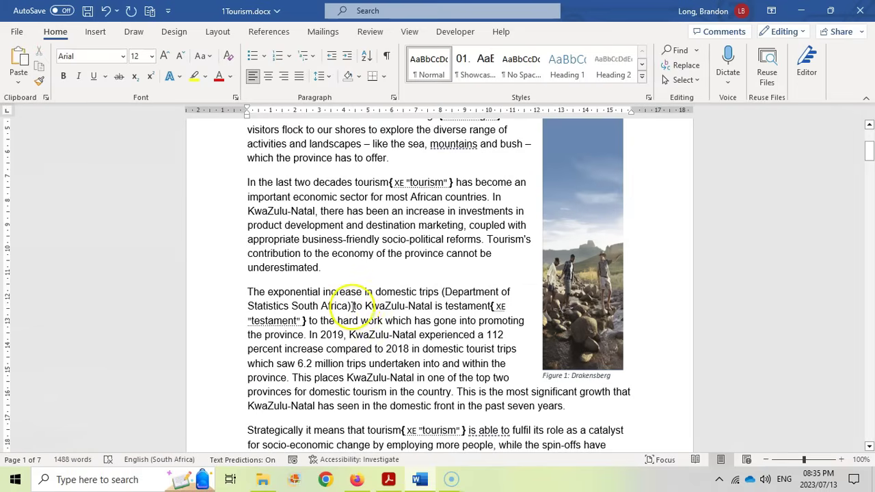
Read question 1.5 in the exam PDF, then replace the highlighted 'Question/Vraag 1.5' text on page 2 in Word with an empty paragraph.
{"action": "left_click", "coordinate": [388, 480]}
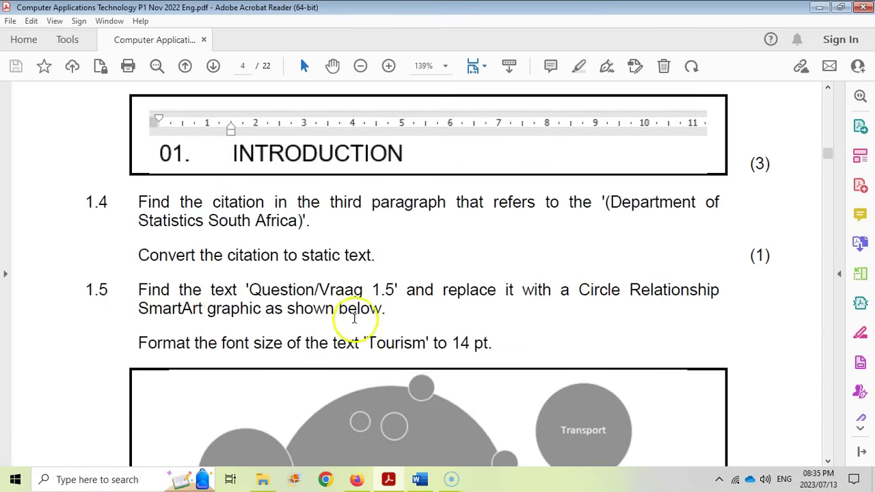
{"action": "scroll", "coordinate": [358, 316], "scroll_direction": "down", "scroll_amount": 3}
{"action": "left_click", "coordinate": [419, 479]}
{"action": "scroll", "coordinate": [393, 232], "scroll_direction": "down", "scroll_amount": 10}
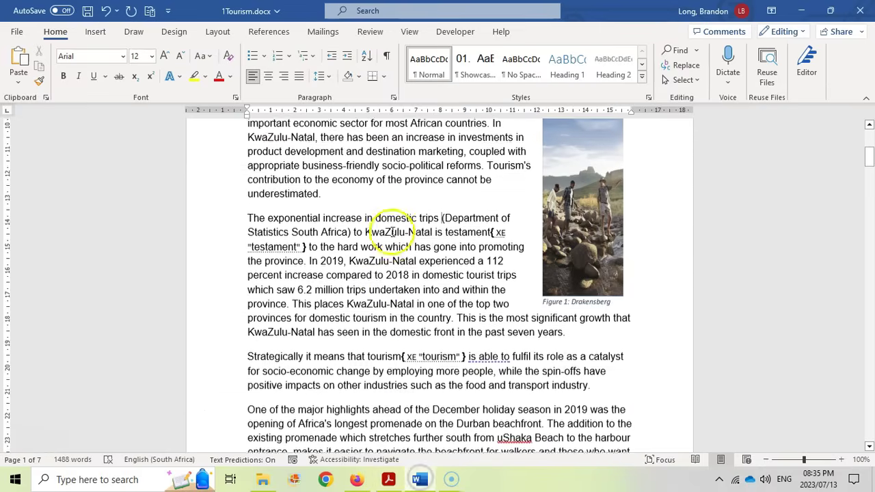
{"action": "scroll", "coordinate": [393, 238], "scroll_direction": "down", "scroll_amount": 7}
{"action": "left_click", "coordinate": [321, 300]}
{"action": "left_click_drag", "start_coordinate": [343, 300], "coordinate": [249, 300]}
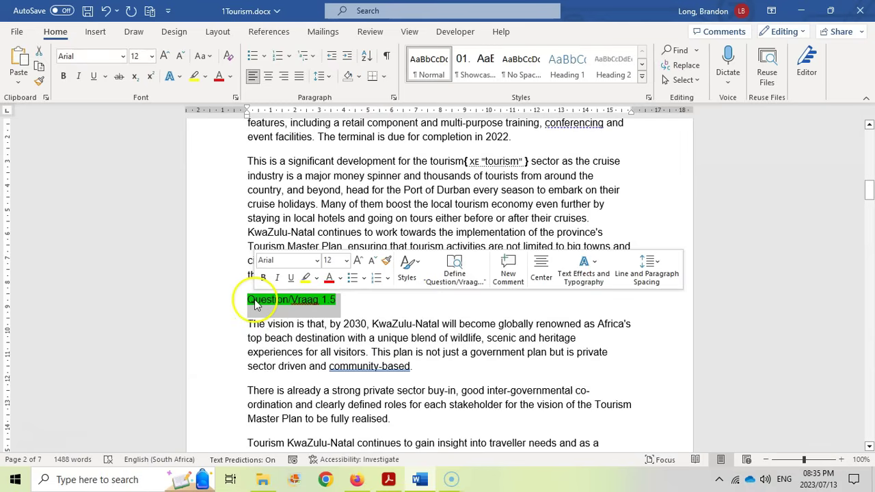
{"action": "key", "text": "Delete"}
{"action": "key", "text": "Return"}
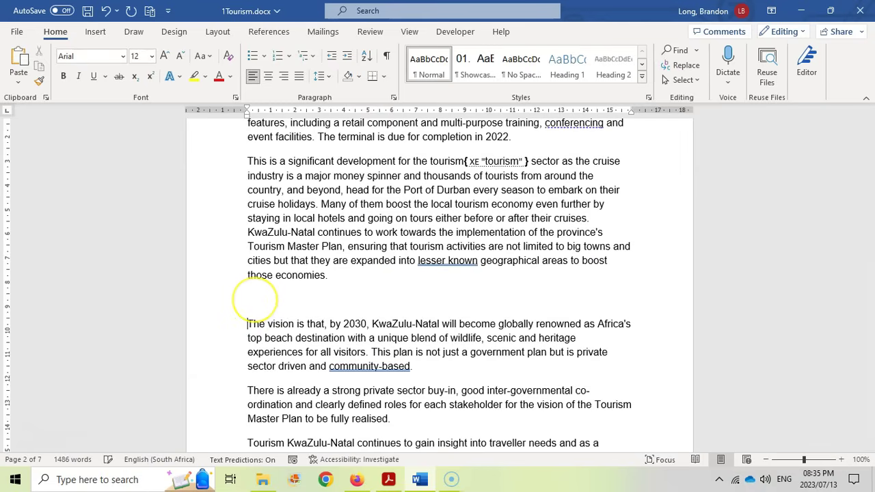
Study the example graphic for question 1.5 in the PDF, then insert a Circle Relationship SmartArt graphic in the empty paragraph in Word.
{"action": "left_click", "coordinate": [388, 479]}
{"action": "scroll", "coordinate": [390, 346], "scroll_direction": "down", "scroll_amount": 3}
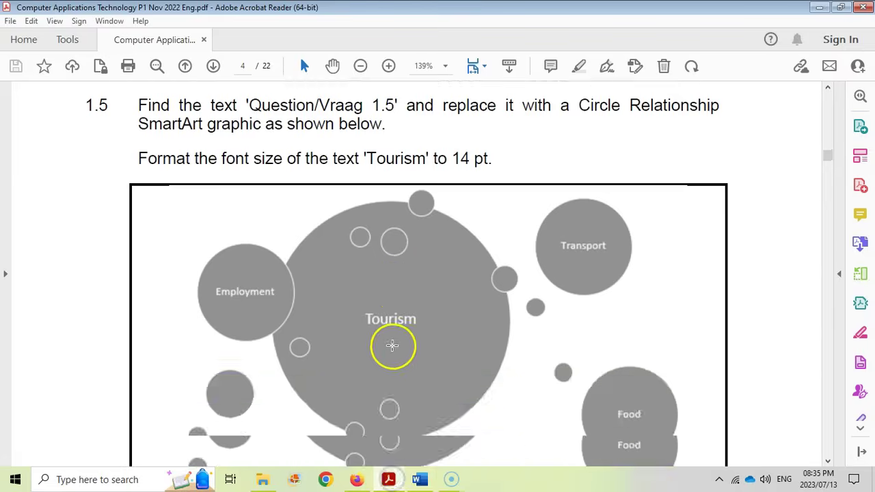
{"action": "scroll", "coordinate": [377, 257], "scroll_direction": "up", "scroll_amount": 1}
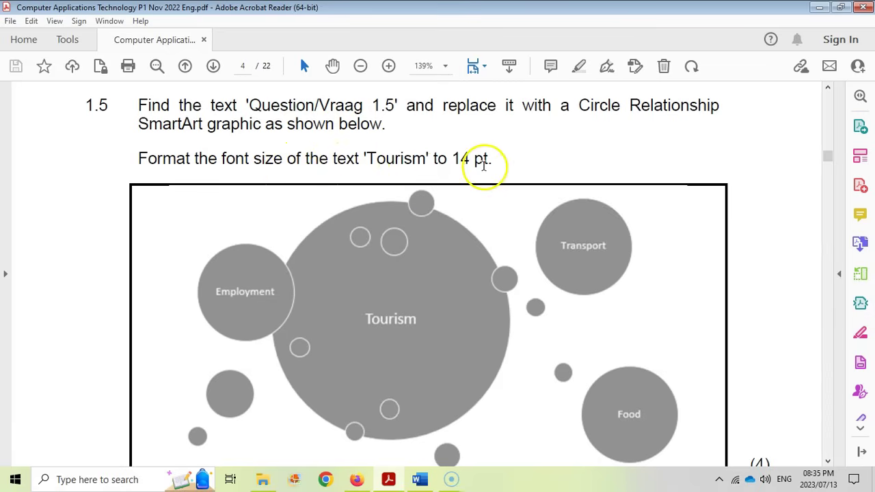
{"action": "scroll", "coordinate": [471, 205], "scroll_direction": "down", "scroll_amount": 2}
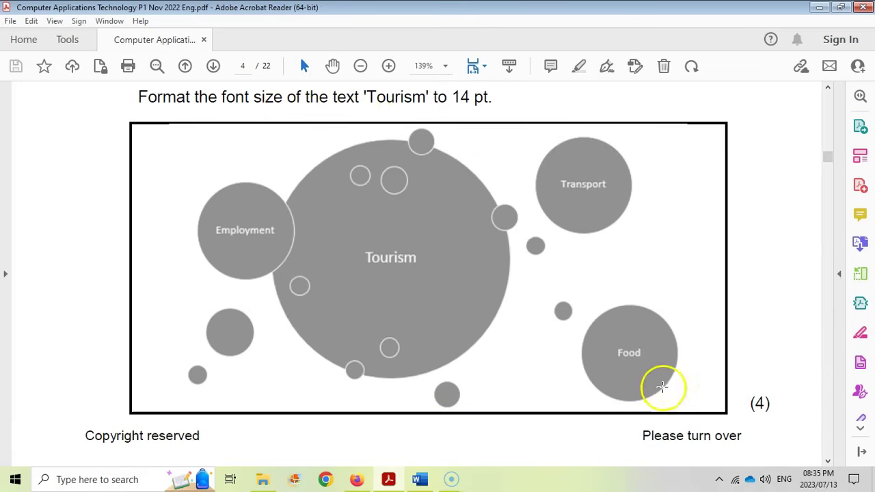
{"action": "scroll", "coordinate": [453, 319], "scroll_direction": "up", "scroll_amount": 3}
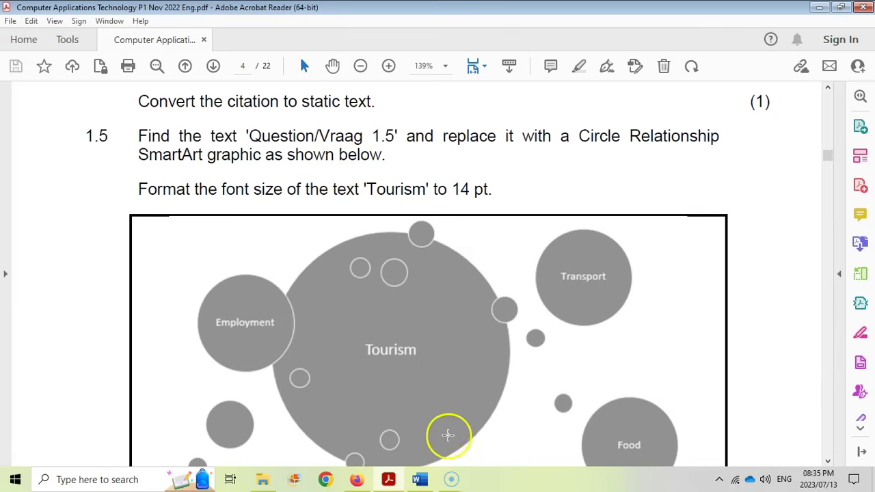
{"action": "left_click", "coordinate": [421, 480]}
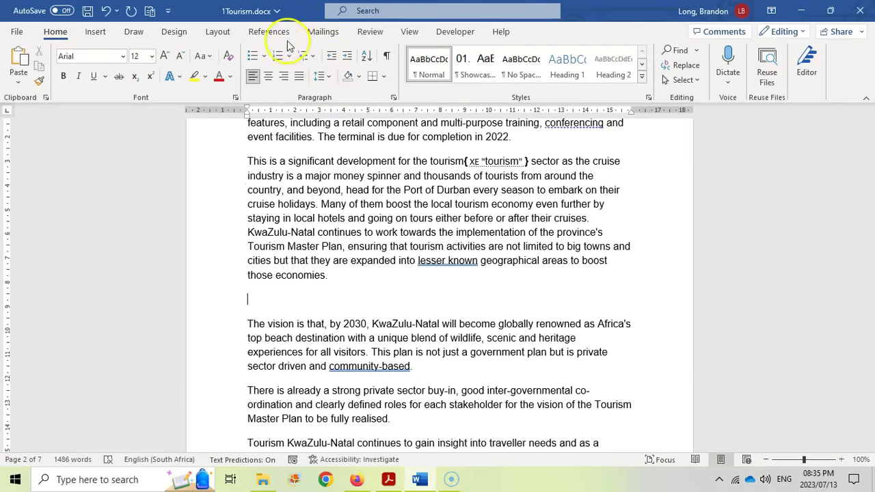
{"action": "left_click", "coordinate": [96, 33]}
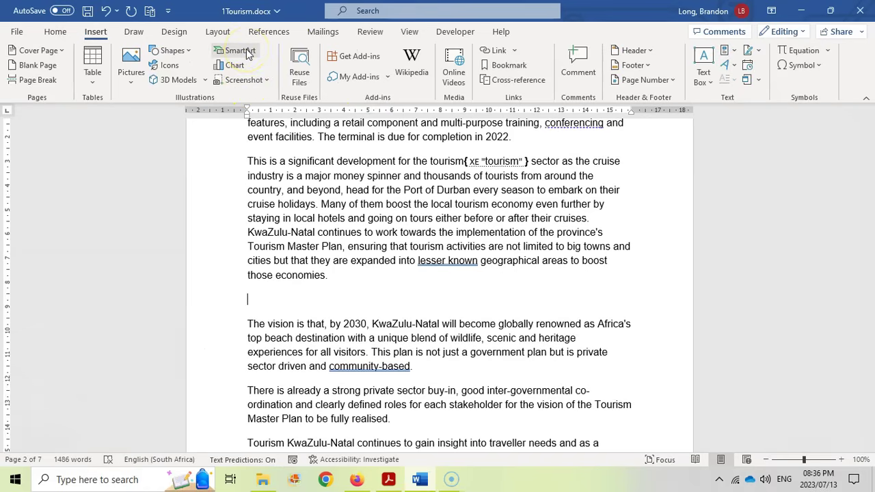
{"action": "left_click", "coordinate": [240, 51]}
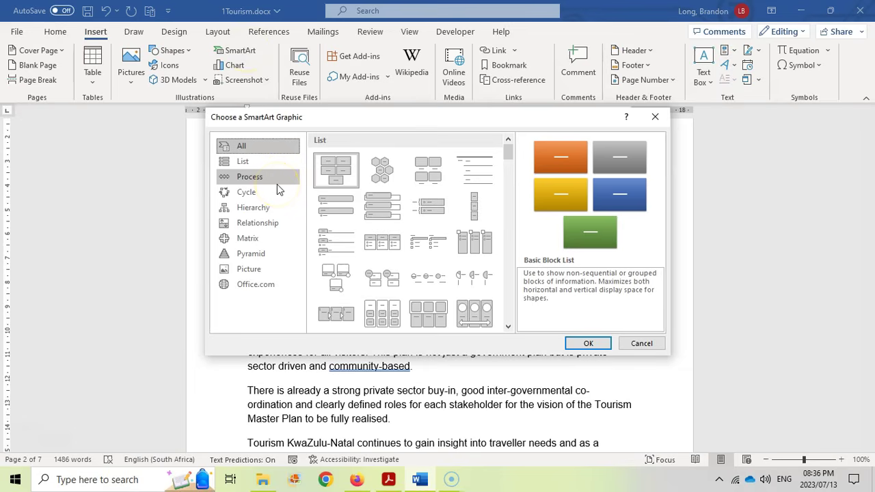
{"action": "left_click", "coordinate": [250, 229]}
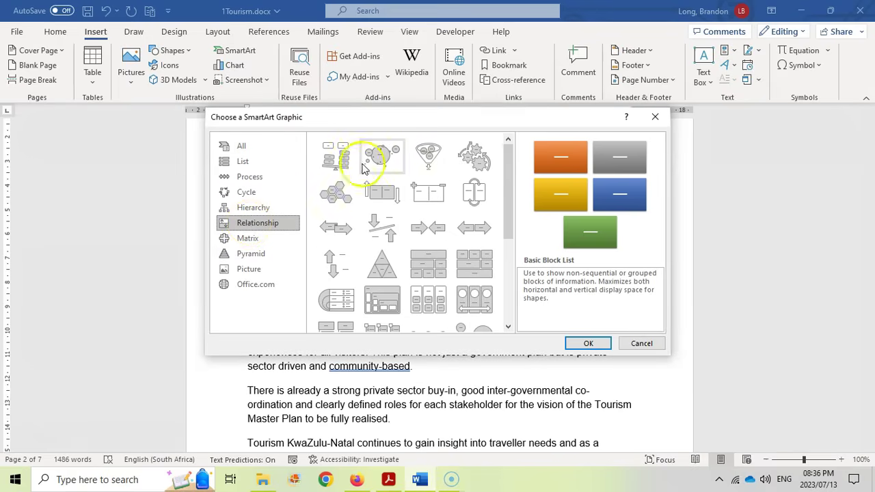
{"action": "left_click", "coordinate": [387, 160]}
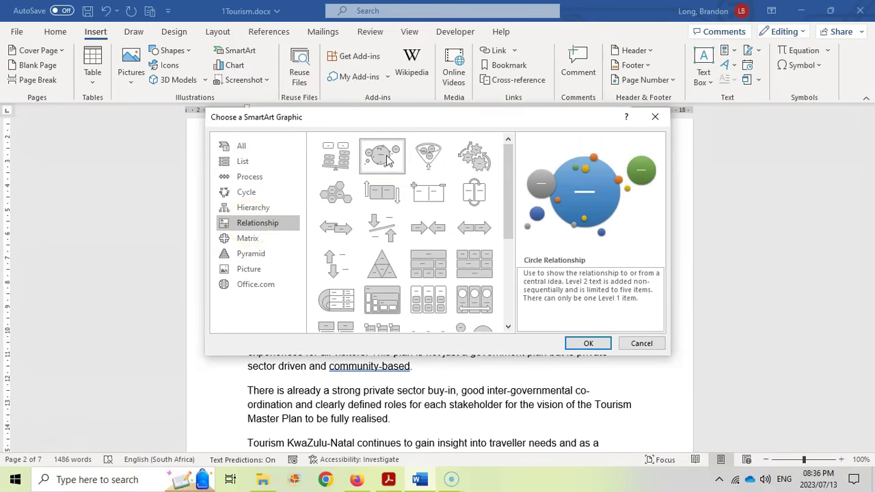
{"action": "left_click", "coordinate": [589, 344]}
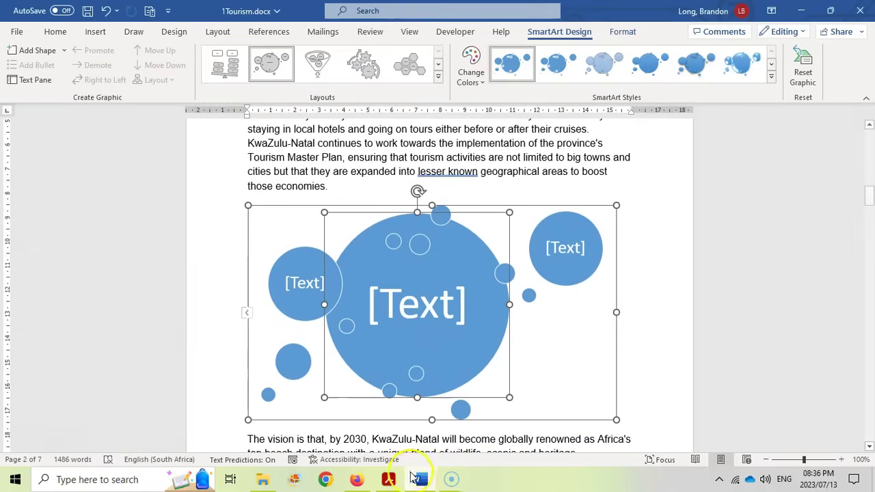
Label the SmartArt graphic's left circle 'Employment' following the example in the exam PDF, and start editing the upper-right circle's text in Word.
{"action": "left_click", "coordinate": [387, 480]}
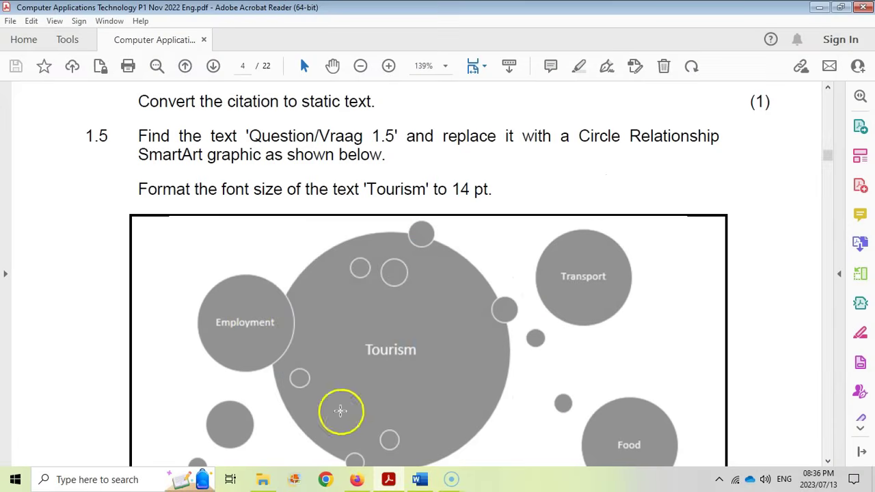
{"action": "left_click", "coordinate": [417, 479]}
{"action": "left_click", "coordinate": [303, 284]}
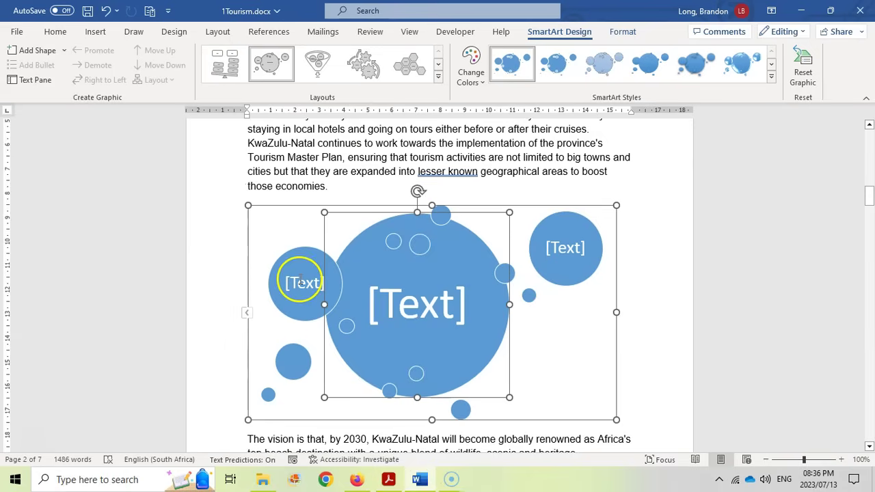
{"action": "type", "text": "Employment"}
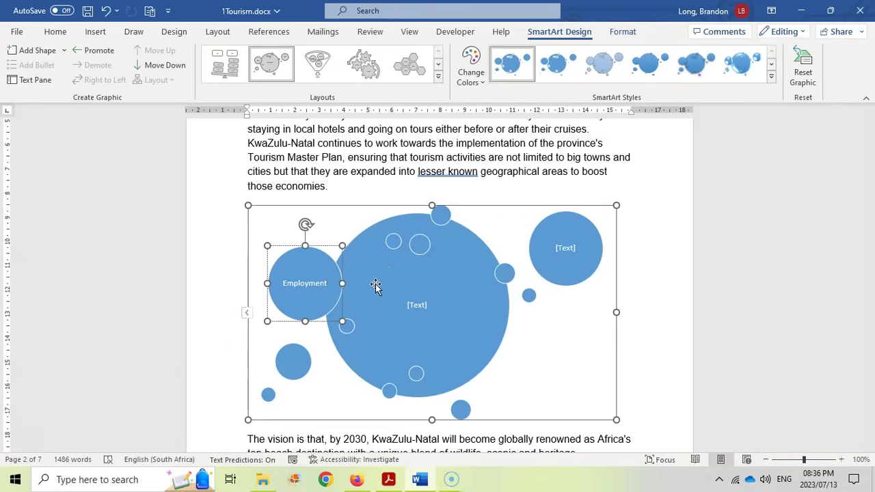
{"action": "left_click", "coordinate": [388, 480]}
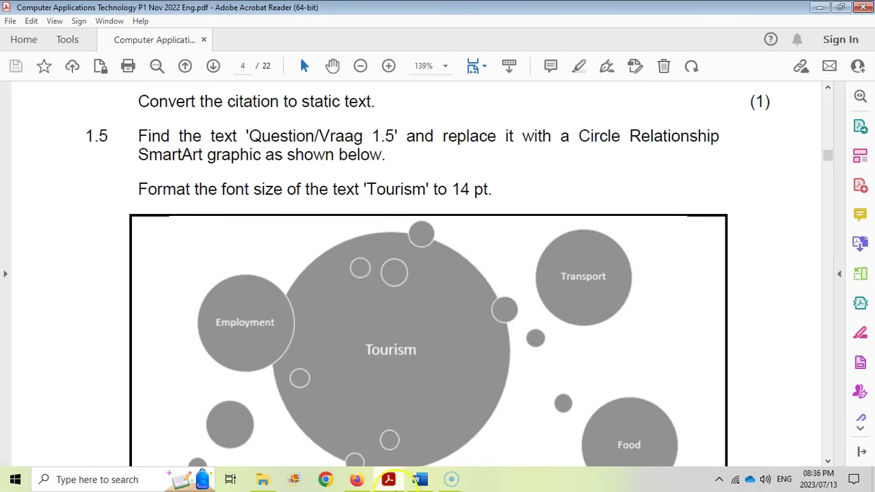
{"action": "left_click", "coordinate": [391, 482]}
{"action": "left_click", "coordinate": [578, 255]}
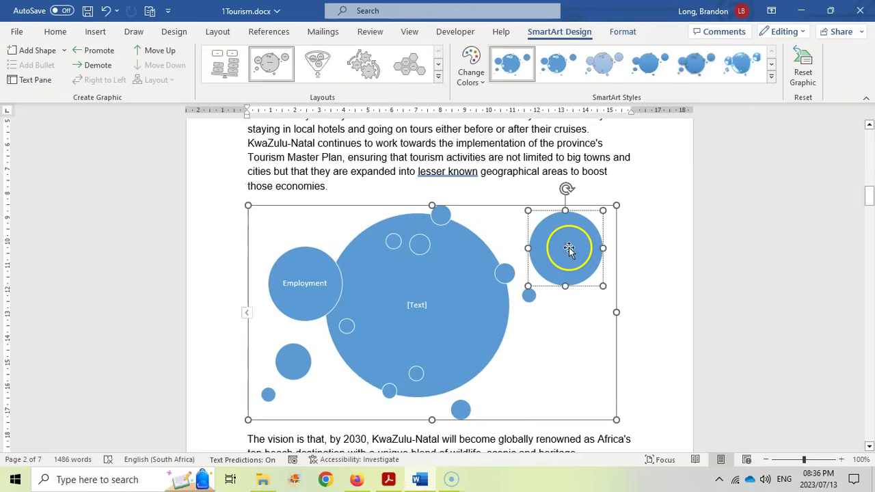
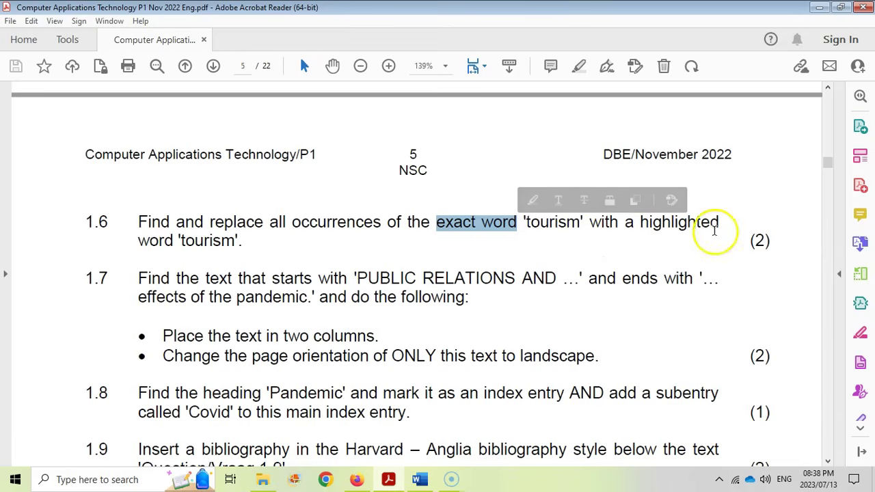
Read question 1.6 in the exam PDF, then switch to Word and enter 'tourism' as the search text of a find and replace.
{"action": "double_click", "coordinate": [219, 241]}
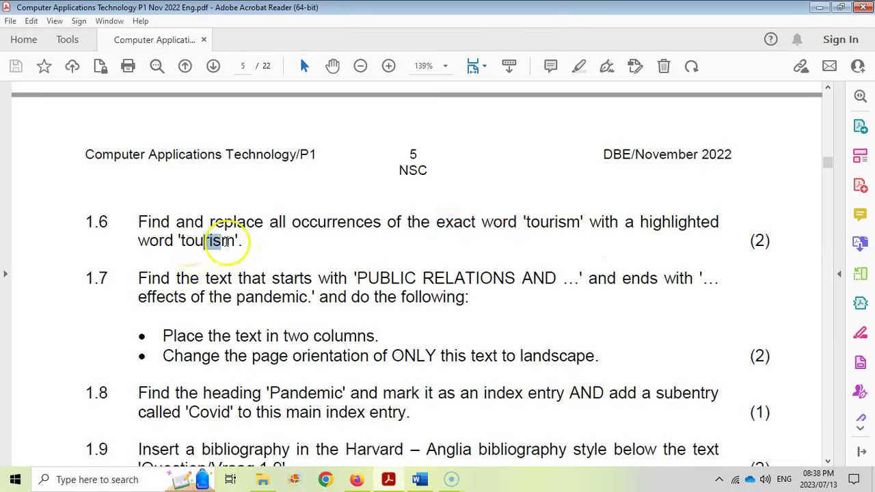
{"action": "double_click", "coordinate": [568, 222]}
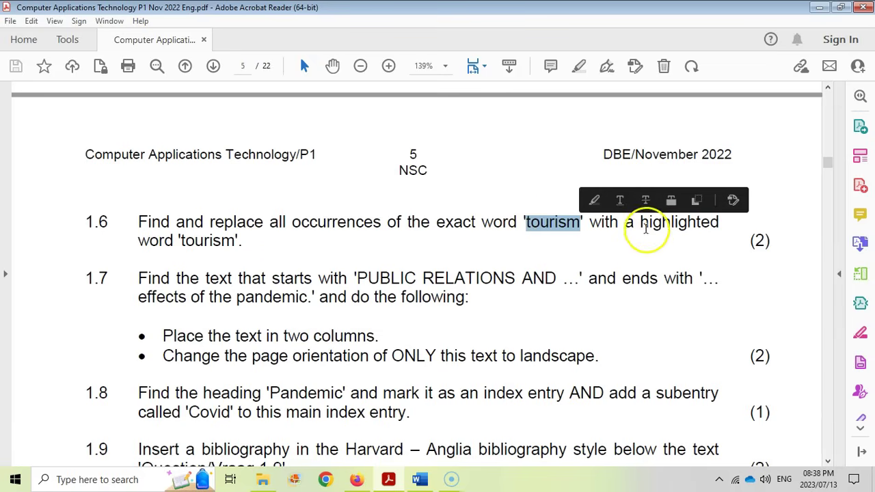
{"action": "left_click", "coordinate": [420, 479]}
{"action": "left_click", "coordinate": [660, 152]}
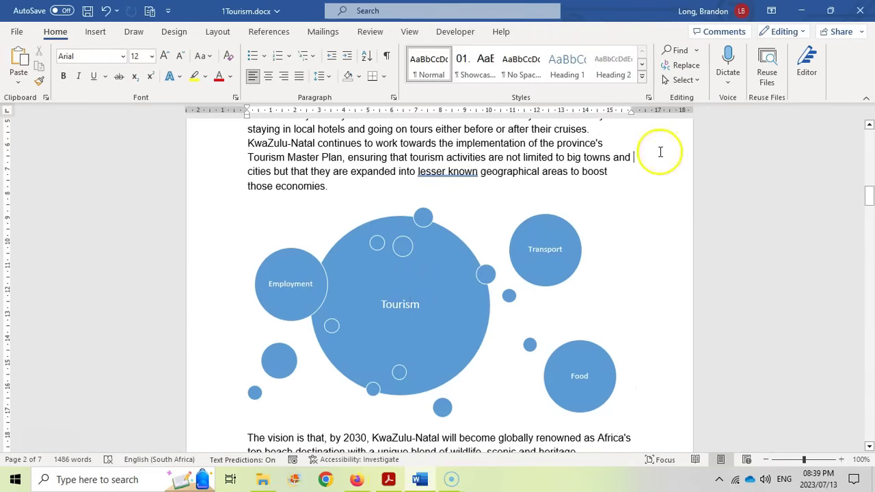
{"action": "left_click", "coordinate": [687, 65]}
{"action": "left_click", "coordinate": [514, 141]}
{"action": "type", "text": "tourism"}
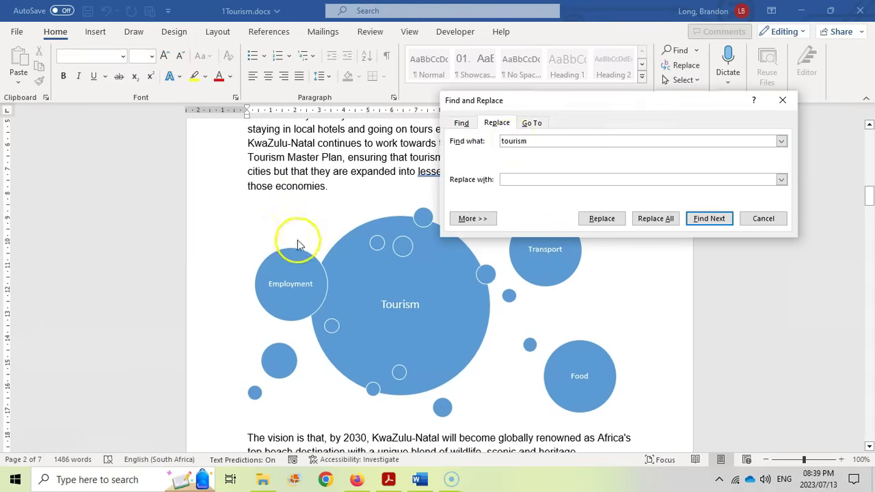
Recheck the 'exact word' wording in the exam PDF, then enable Match case and Find whole words only for Word's replacement search.
{"action": "left_click", "coordinate": [479, 220]}
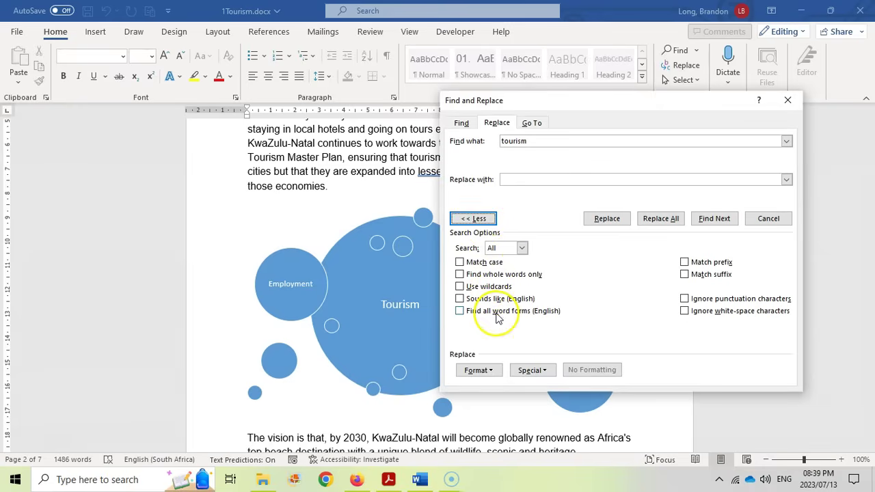
{"action": "key", "text": "alt+Tab"}
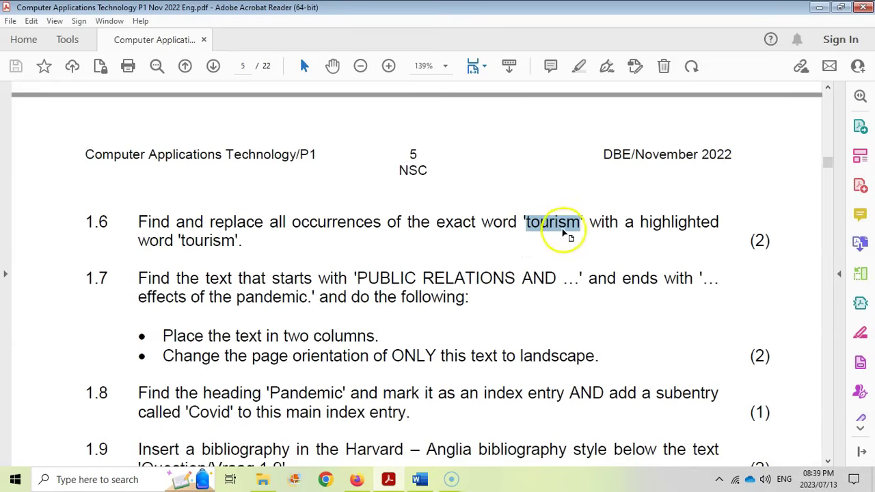
{"action": "left_click", "coordinate": [422, 482]}
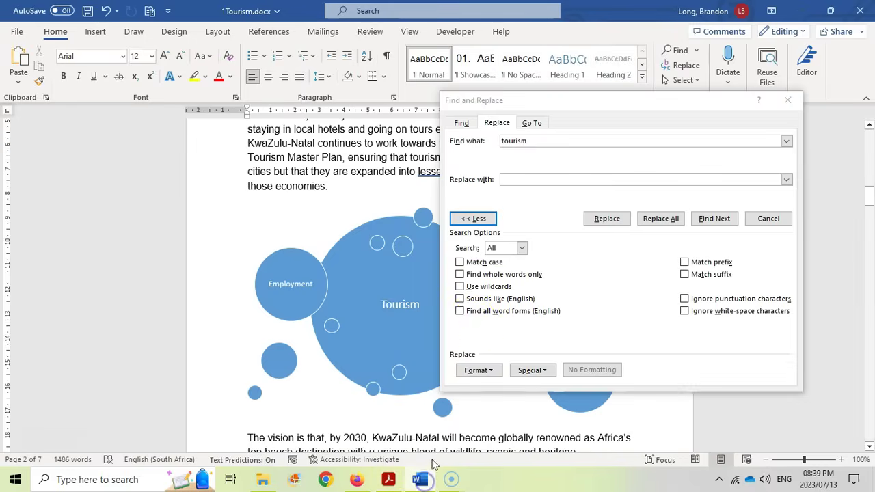
{"action": "left_click", "coordinate": [460, 262]}
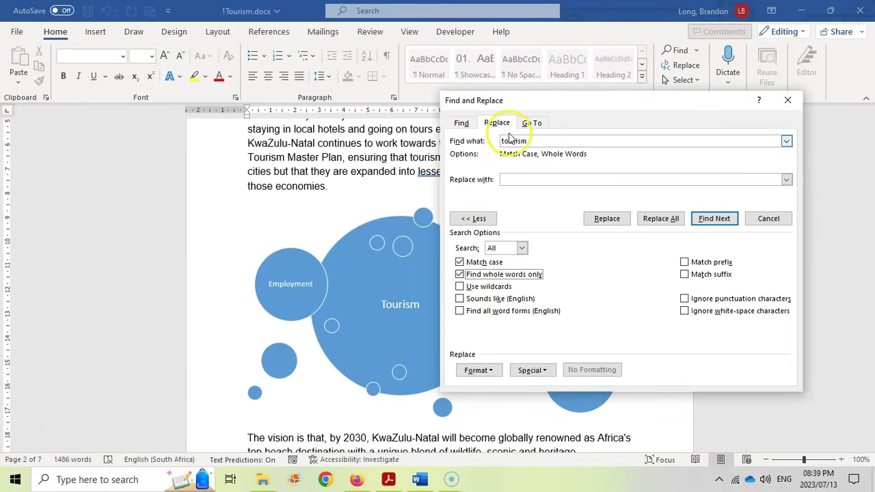
Set the replacement text to 'tourism' with Highlight formatting.
{"action": "left_click", "coordinate": [517, 179]}
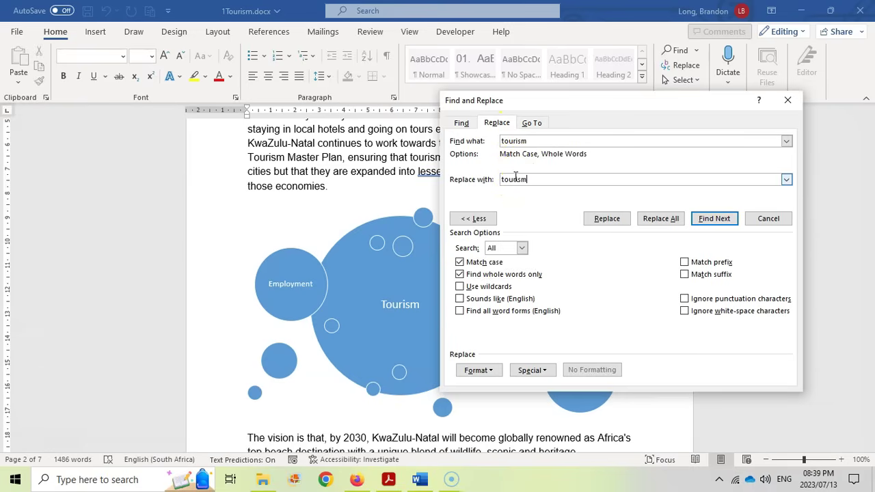
{"action": "left_click", "coordinate": [479, 370]}
{"action": "left_click", "coordinate": [494, 356]}
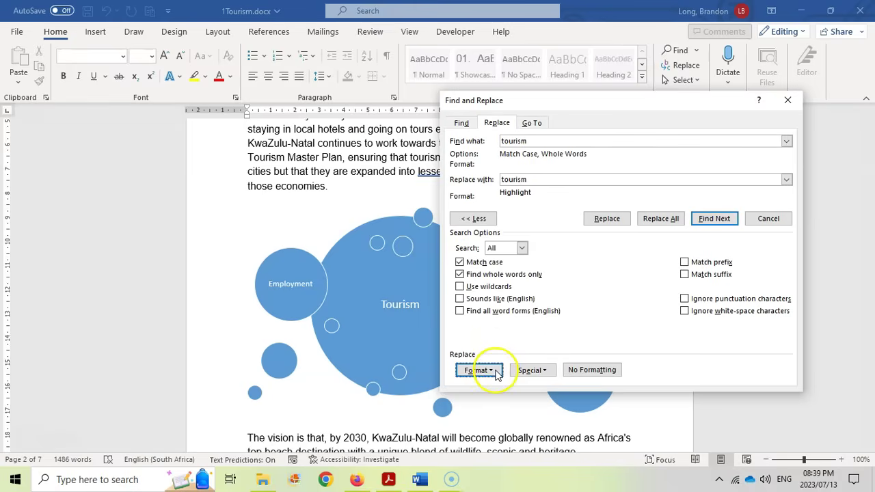
{"action": "left_click", "coordinate": [492, 372]}
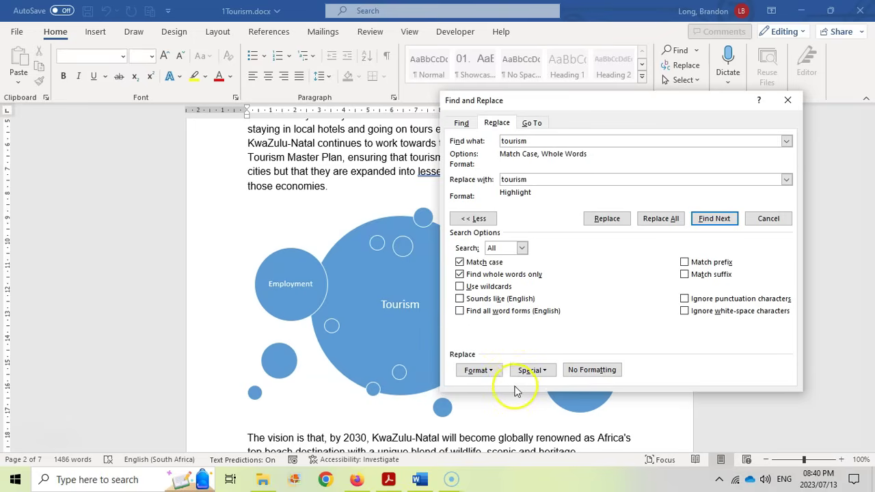
Replace all occurrences of 'tourism' in the document with the highlighted word and close Find and Replace.
{"action": "left_click", "coordinate": [640, 217]}
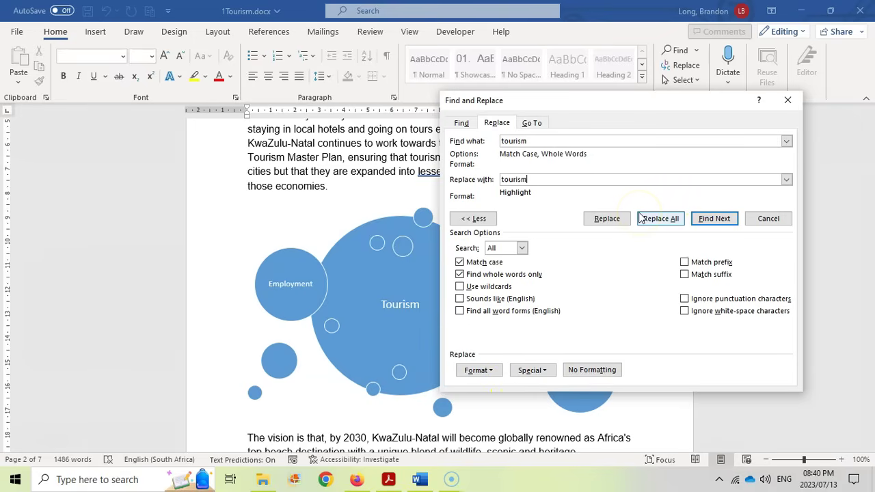
{"action": "left_click", "coordinate": [659, 219]}
{"action": "left_click_drag", "start_coordinate": [478, 224], "coordinate": [336, 221]}
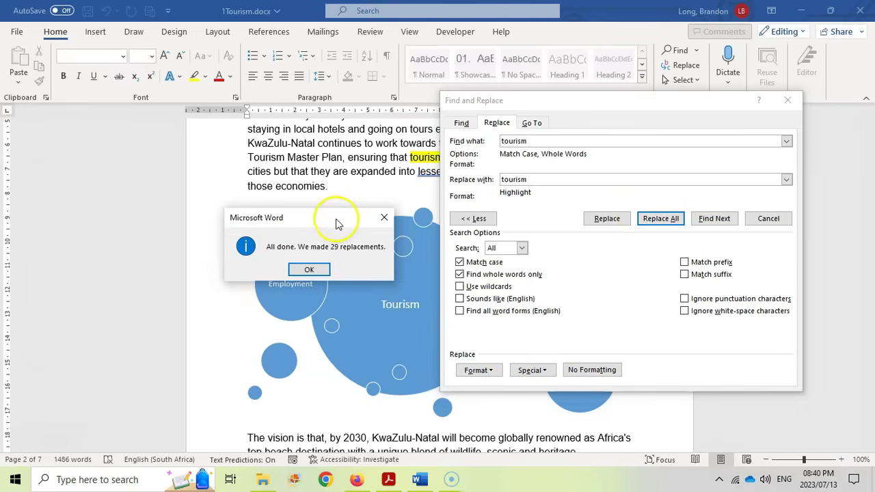
{"action": "left_click", "coordinate": [304, 274]}
{"action": "left_click", "coordinate": [787, 100]}
Review the document for highlighted 'tourism' words and examine the capitalised 'Tourism' in the title and under Media Liaison and Press Statements.
{"action": "scroll", "coordinate": [464, 274], "scroll_direction": "up", "scroll_amount": 3}
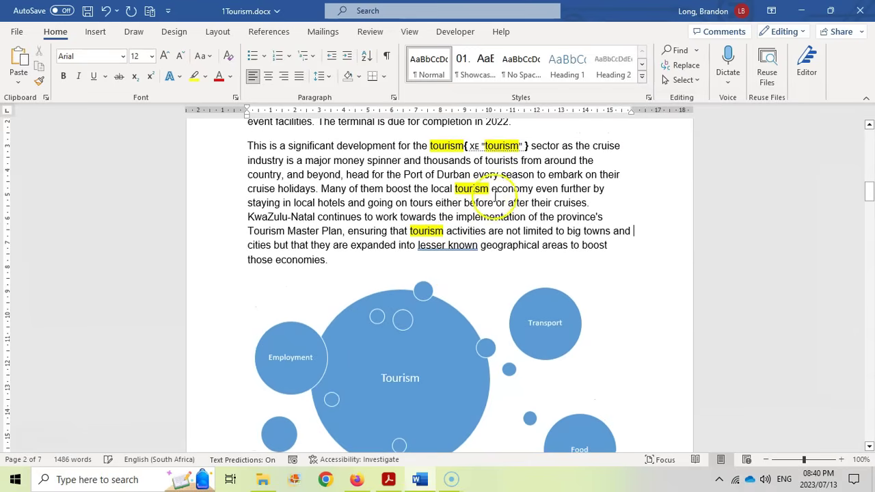
{"action": "scroll", "coordinate": [463, 157], "scroll_direction": "up", "scroll_amount": 20}
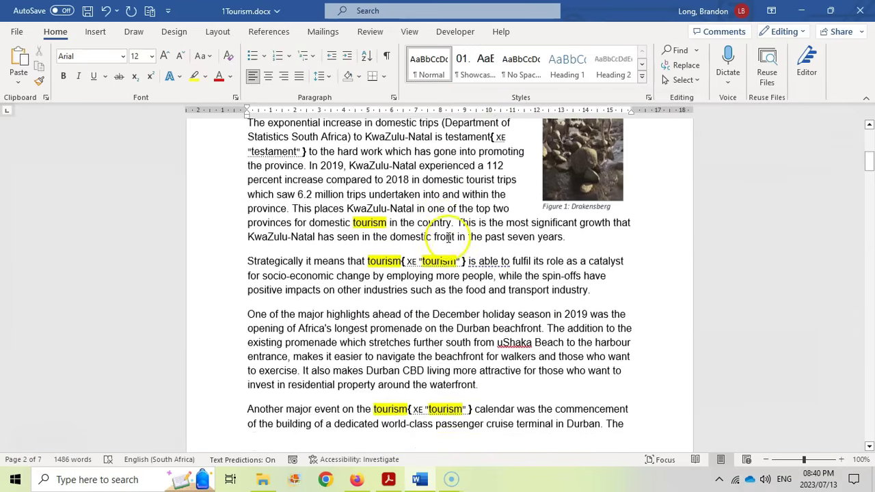
{"action": "left_click", "coordinate": [526, 186]}
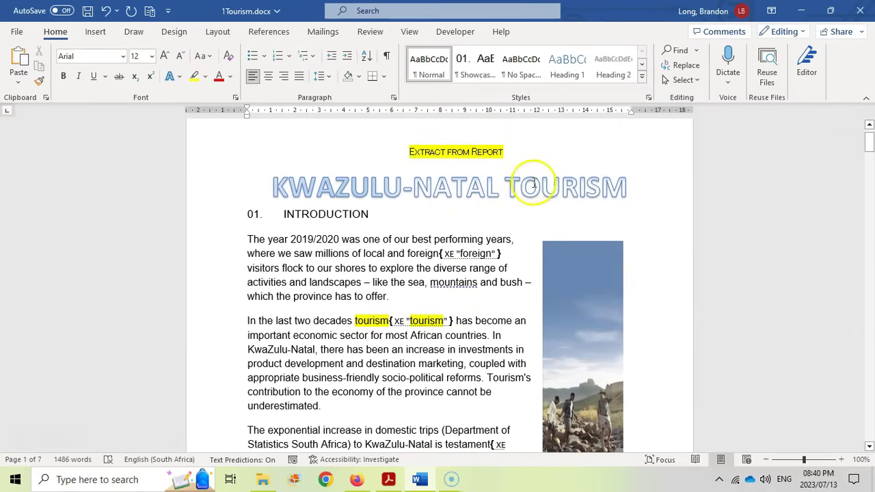
{"action": "scroll", "coordinate": [385, 271], "scroll_direction": "down", "scroll_amount": 20}
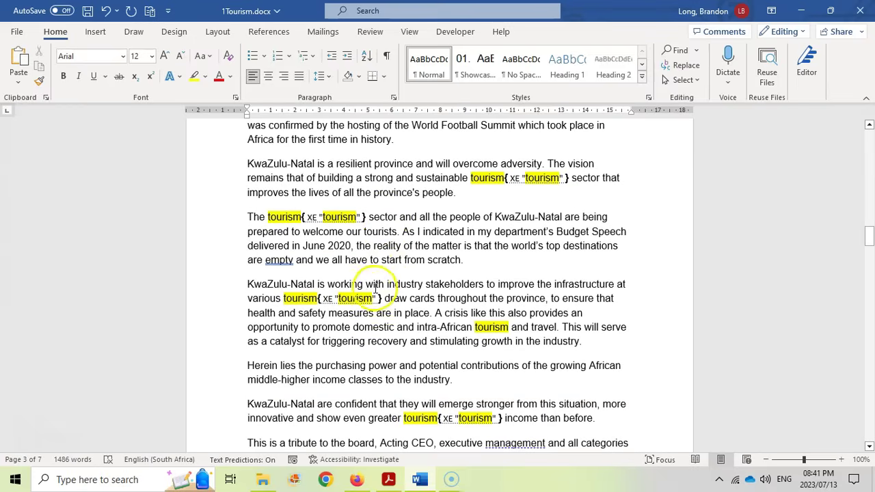
{"action": "scroll", "coordinate": [375, 288], "scroll_direction": "down", "scroll_amount": 8}
{"action": "left_click_drag", "start_coordinate": [400, 306], "coordinate": [432, 307]}
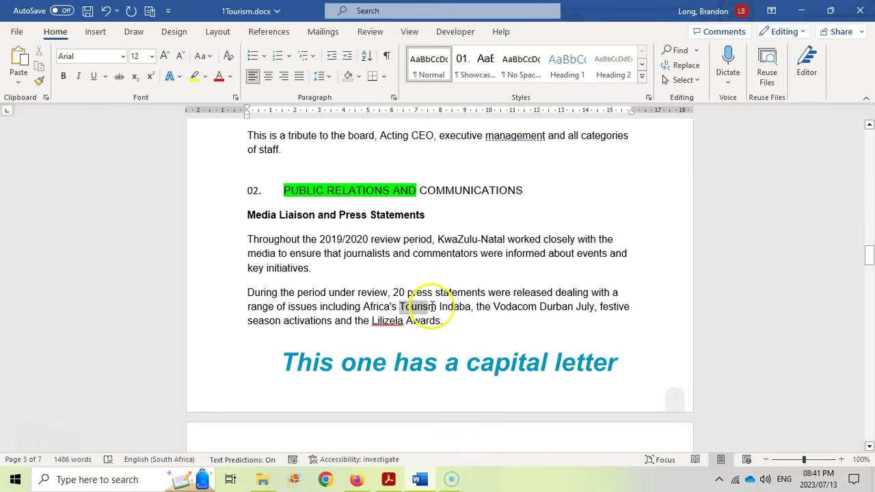
{"action": "scroll", "coordinate": [404, 235], "scroll_direction": "up", "scroll_amount": 10}
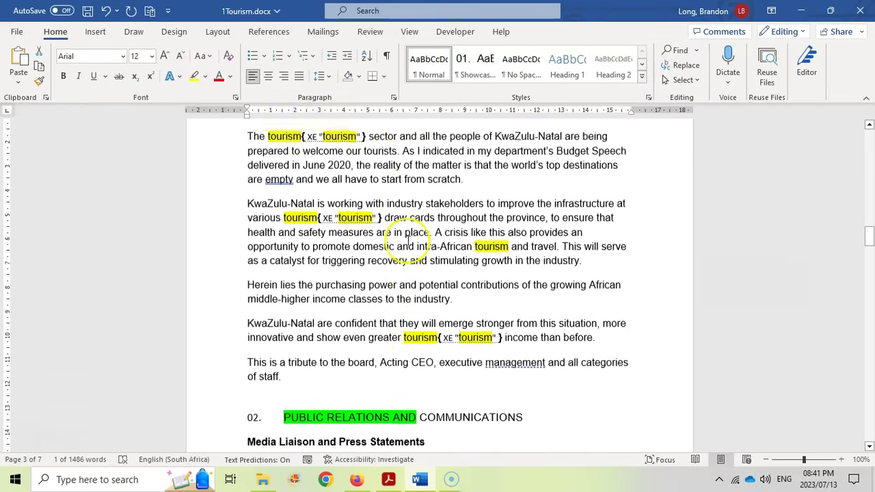
{"action": "scroll", "coordinate": [406, 243], "scroll_direction": "up", "scroll_amount": 8}
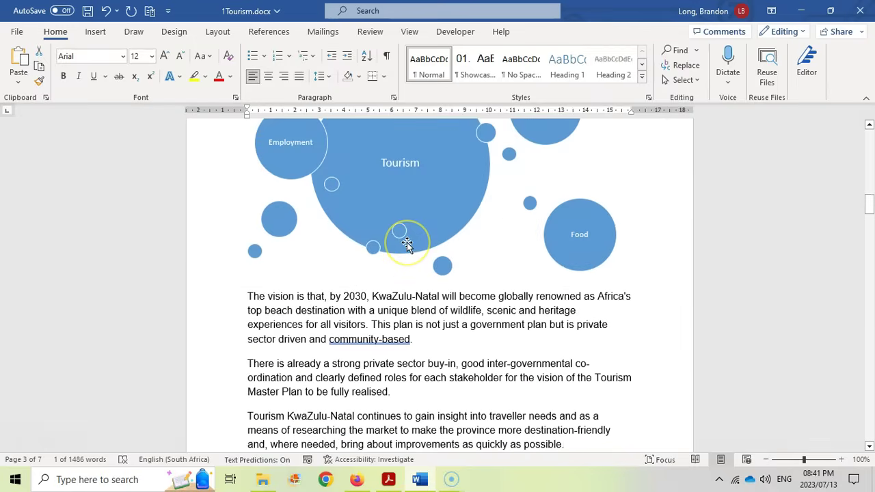
Read question 1.7 in the exam PDF, then select the text in Word from 'PUBLIC RELATIONS AND' to the end of page 3.
{"action": "key", "text": "alt+Tab"}
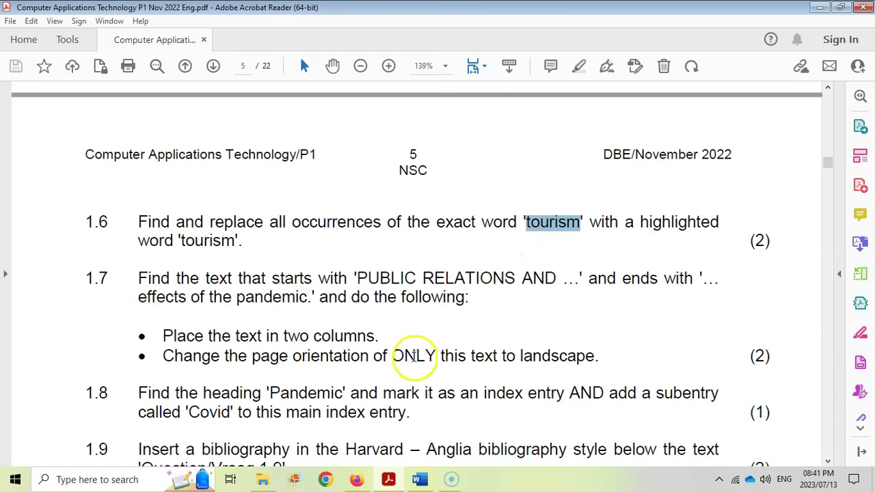
{"action": "left_click", "coordinate": [420, 479]}
{"action": "scroll", "coordinate": [394, 364], "scroll_direction": "down", "scroll_amount": 20}
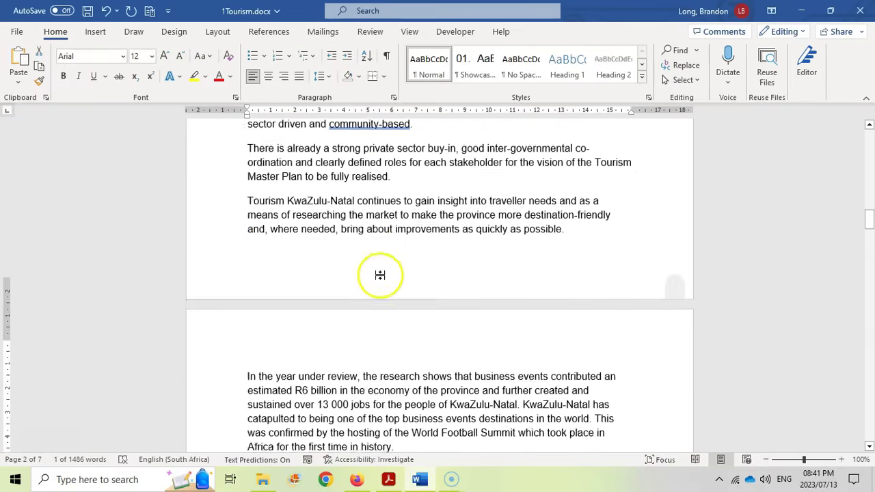
{"action": "left_click", "coordinate": [327, 205]}
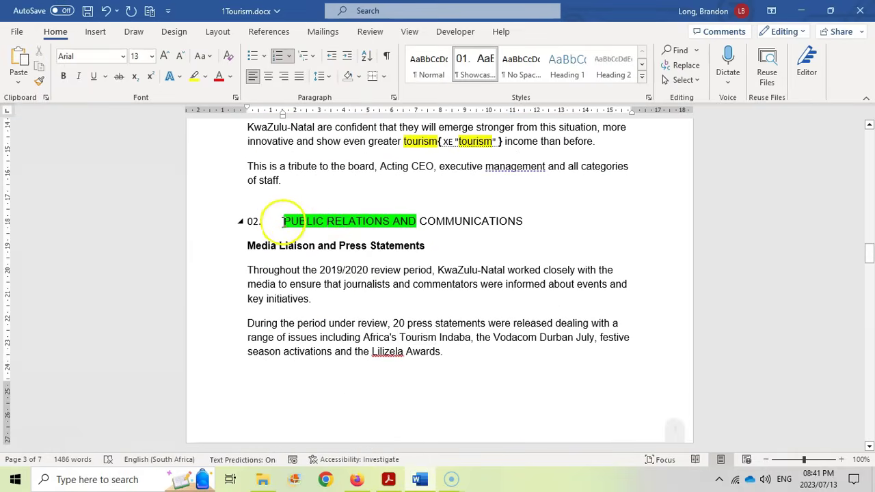
{"action": "left_click_drag", "start_coordinate": [286, 221], "coordinate": [415, 431]}
Check the required end text in the exam PDF, then extend the selection in Word through 'effects of the pandemic.' below the Pandemic heading.
{"action": "left_click", "coordinate": [389, 479]}
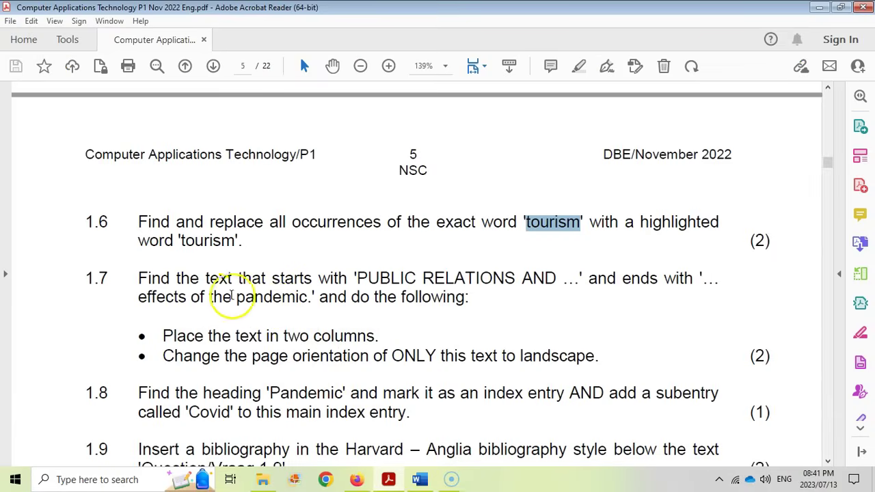
{"action": "left_click", "coordinate": [420, 480]}
{"action": "scroll", "coordinate": [425, 314], "scroll_direction": "down", "scroll_amount": 4}
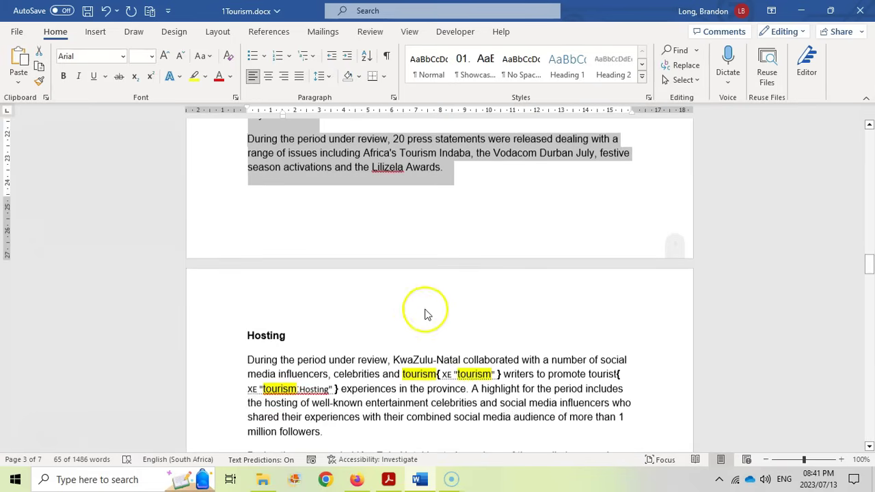
{"action": "left_click", "coordinate": [432, 451], "text": "shift"}
{"action": "scroll", "coordinate": [433, 451], "scroll_direction": "down", "scroll_amount": 6}
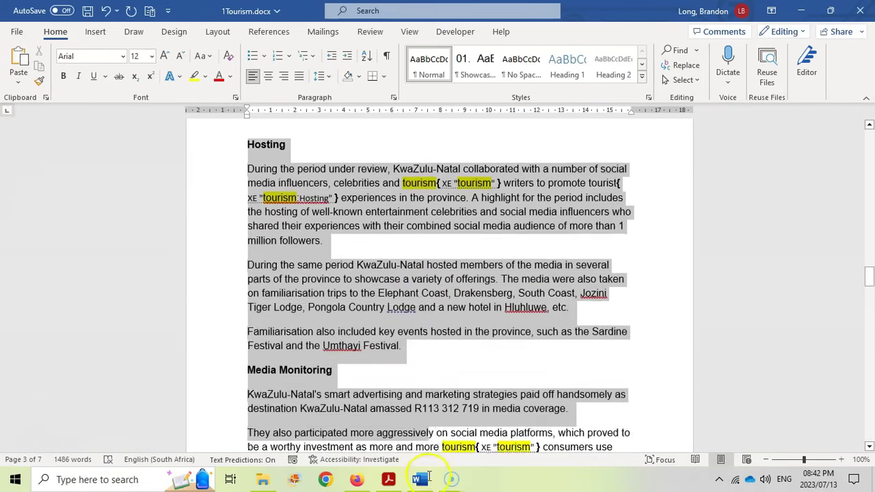
{"action": "scroll", "coordinate": [427, 460], "scroll_direction": "down", "scroll_amount": 7}
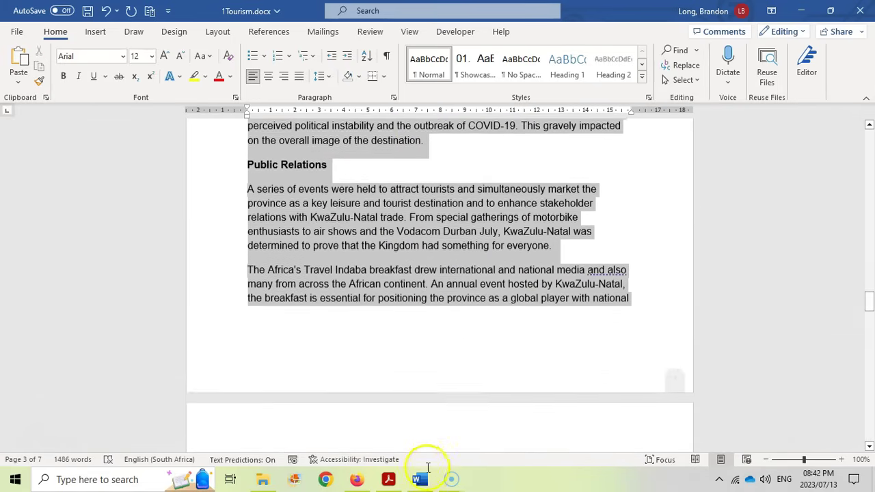
{"action": "scroll", "coordinate": [427, 459], "scroll_direction": "down", "scroll_amount": 5}
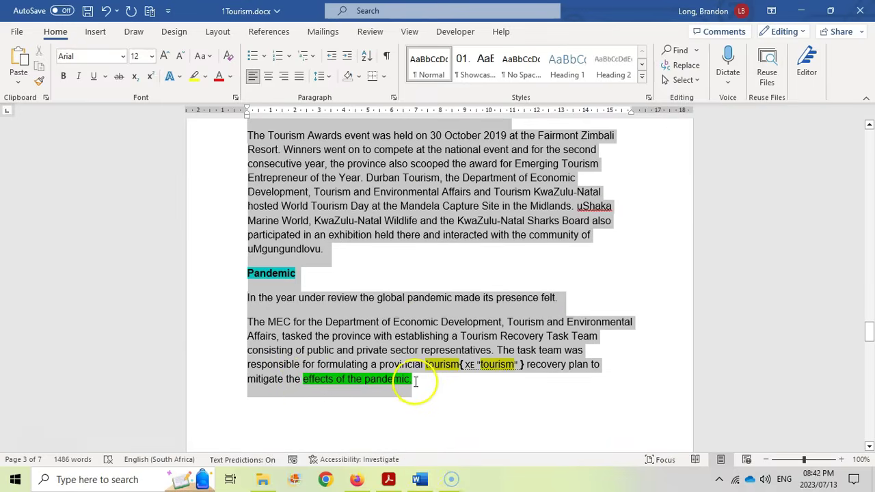
{"action": "left_click", "coordinate": [413, 380], "text": "shift"}
{"action": "scroll", "coordinate": [401, 382], "scroll_direction": "up", "scroll_amount": 15}
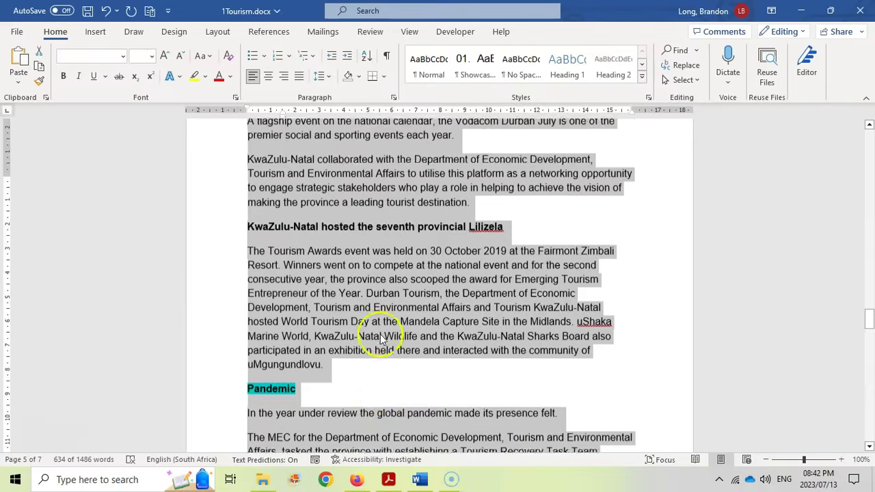
Recheck question 1.7 in the exam PDF, then insert a Next Page section break in Word before the 'PUBLIC RELATIONS AND COMMUNICATIONS' heading.
{"action": "scroll", "coordinate": [381, 336], "scroll_direction": "up", "scroll_amount": 8}
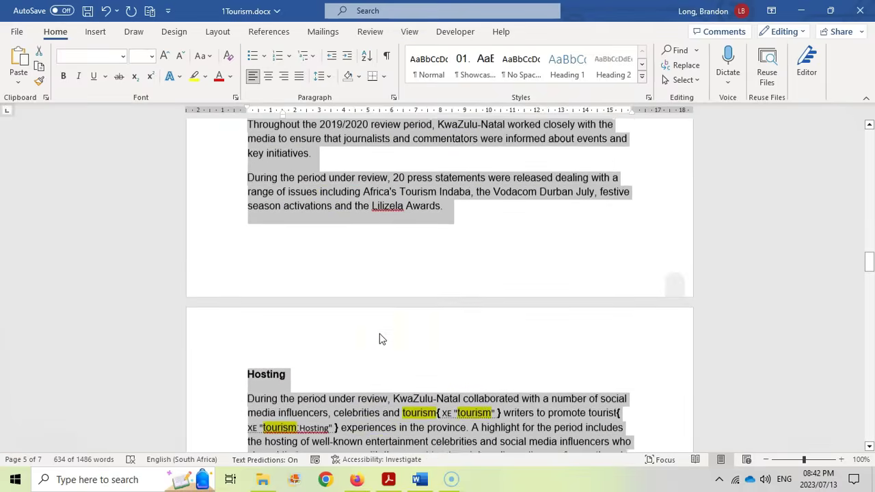
{"action": "left_click", "coordinate": [389, 479]}
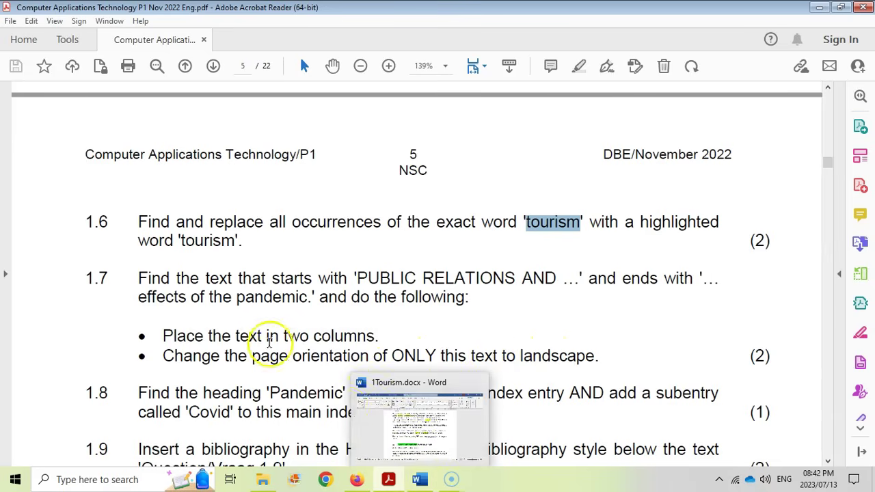
{"action": "left_click", "coordinate": [420, 479]}
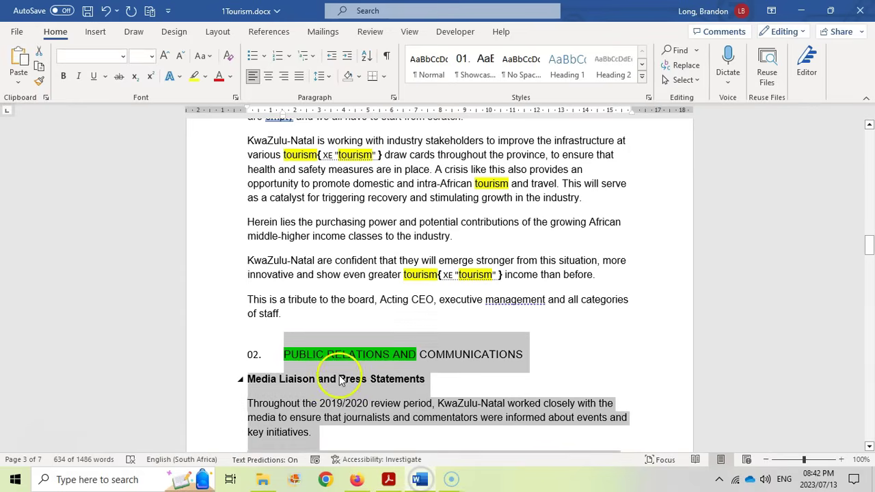
{"action": "left_click", "coordinate": [218, 32]}
{"action": "left_click", "coordinate": [159, 50]}
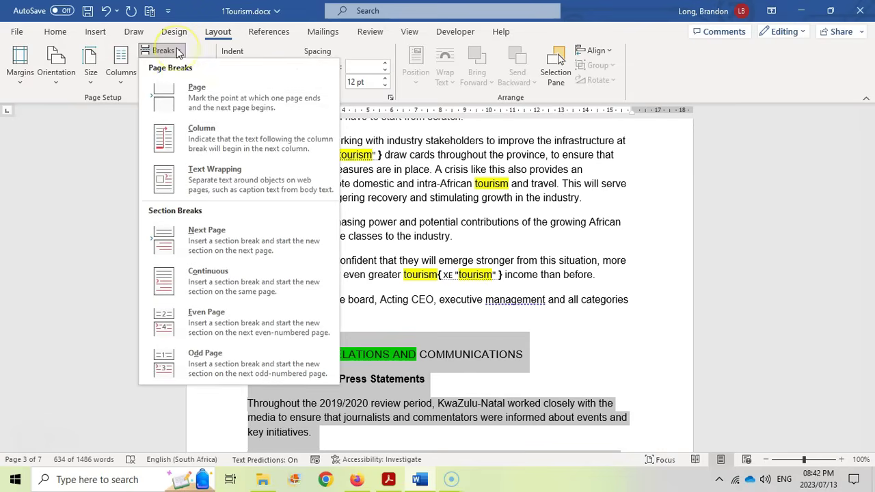
{"action": "left_click", "coordinate": [199, 245]}
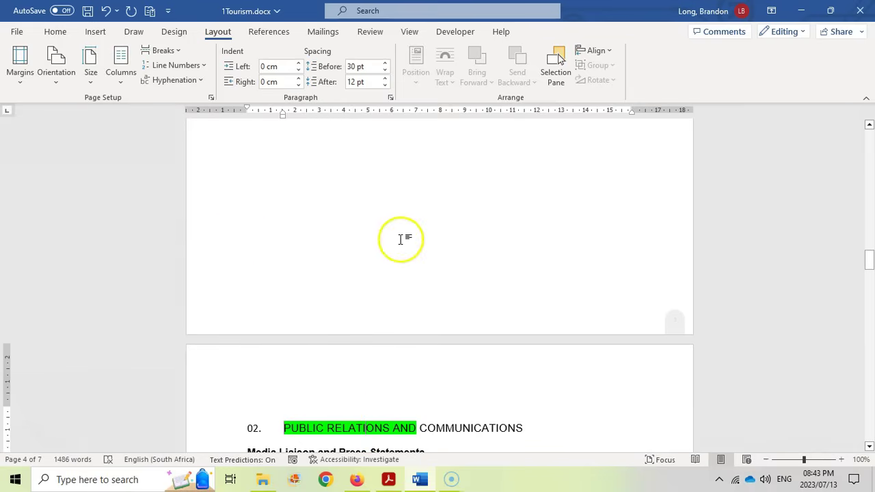
{"action": "scroll", "coordinate": [401, 240], "scroll_direction": "up", "scroll_amount": 2}
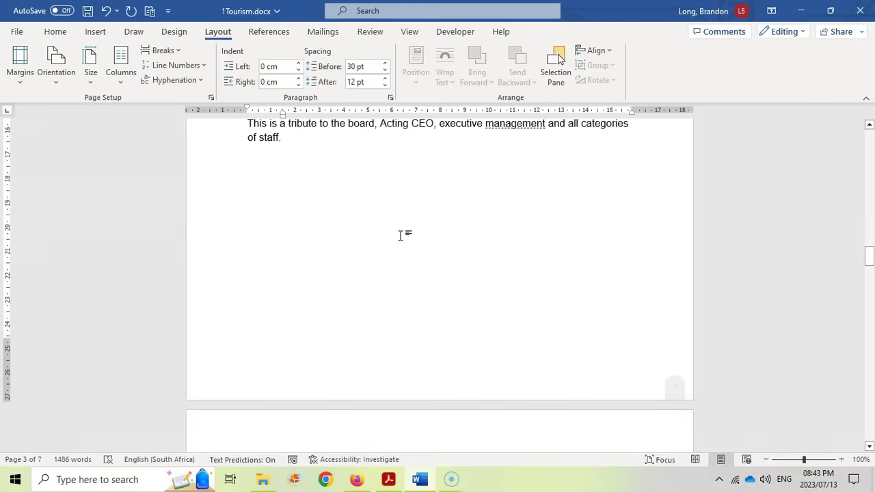
Insert a Next Page section break directly after 'effects of the pandemic.' at the end of the Pandemic section.
{"action": "scroll", "coordinate": [401, 234], "scroll_direction": "down", "scroll_amount": 20}
{"action": "scroll", "coordinate": [401, 239], "scroll_direction": "down", "scroll_amount": 15}
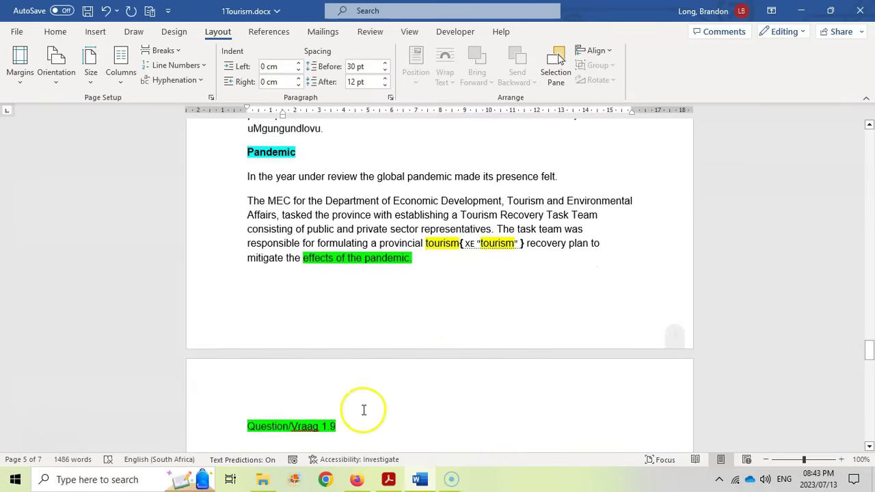
{"action": "scroll", "coordinate": [364, 410], "scroll_direction": "down", "scroll_amount": 1}
{"action": "left_click", "coordinate": [421, 230]}
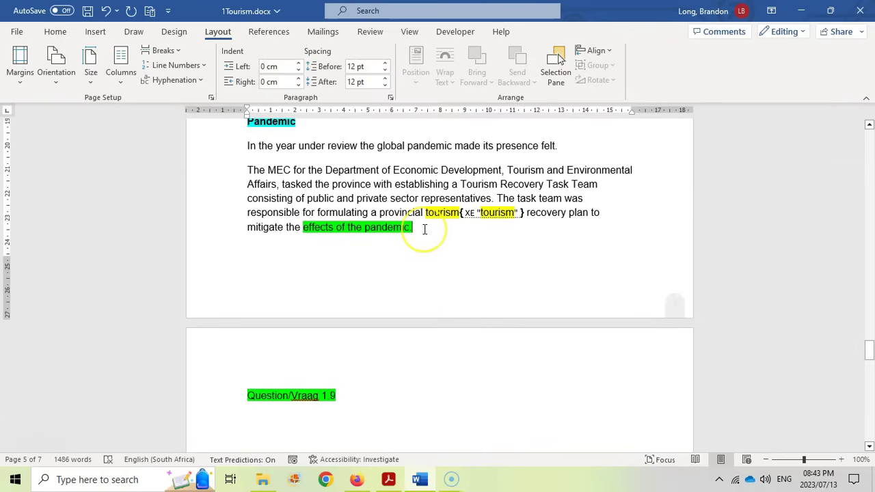
{"action": "left_click", "coordinate": [163, 51]}
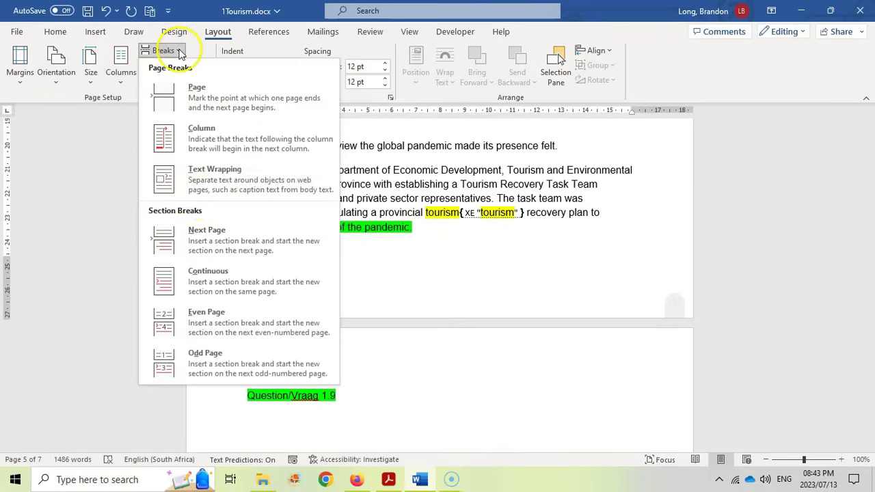
{"action": "left_click", "coordinate": [218, 244]}
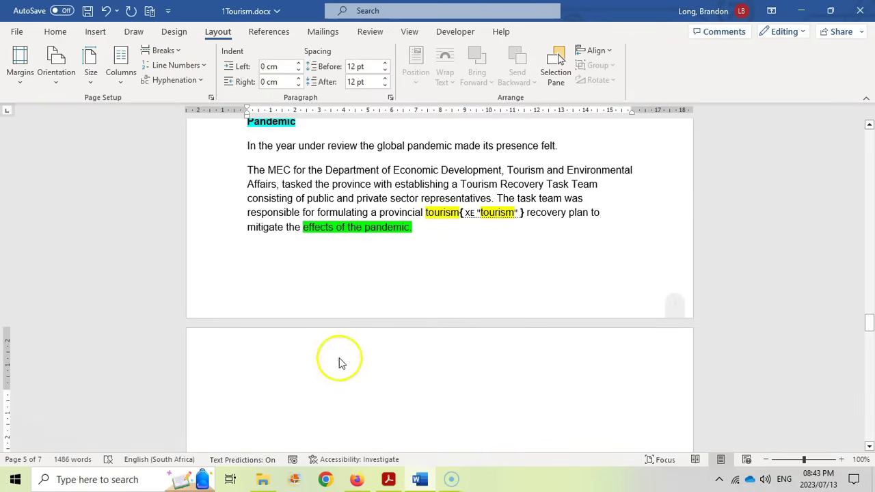
Show the formatting marks and check the section breaks around the text from 'PUBLIC RELATIONS AND' to 'effects of the pandemic.'.
{"action": "left_click", "coordinate": [62, 37]}
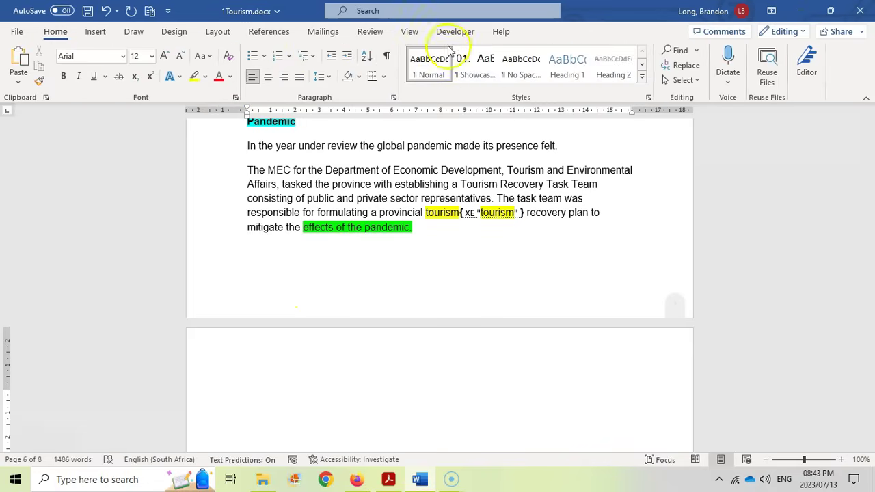
{"action": "left_click", "coordinate": [385, 59]}
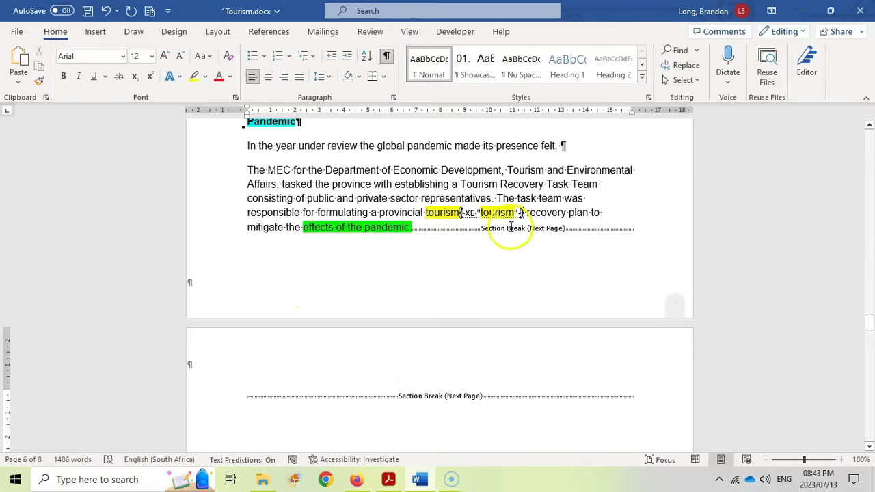
{"action": "scroll", "coordinate": [421, 240], "scroll_direction": "up", "scroll_amount": 12}
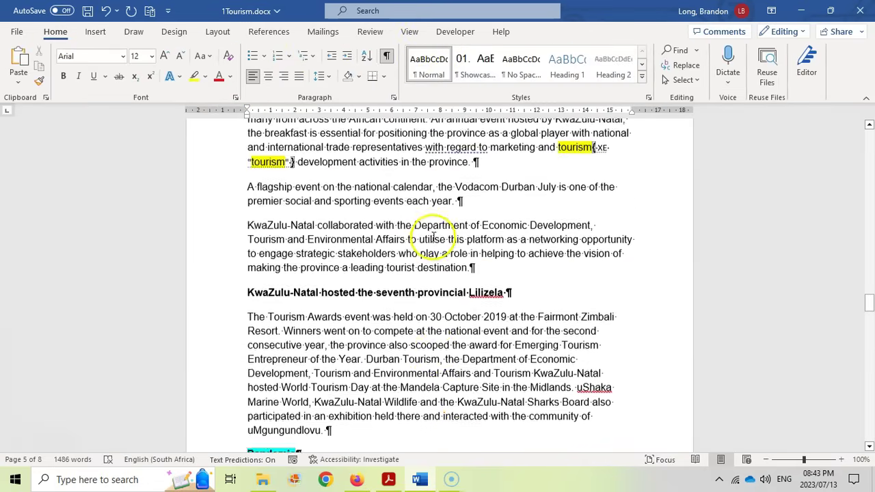
{"action": "scroll", "coordinate": [432, 242], "scroll_direction": "up", "scroll_amount": 15}
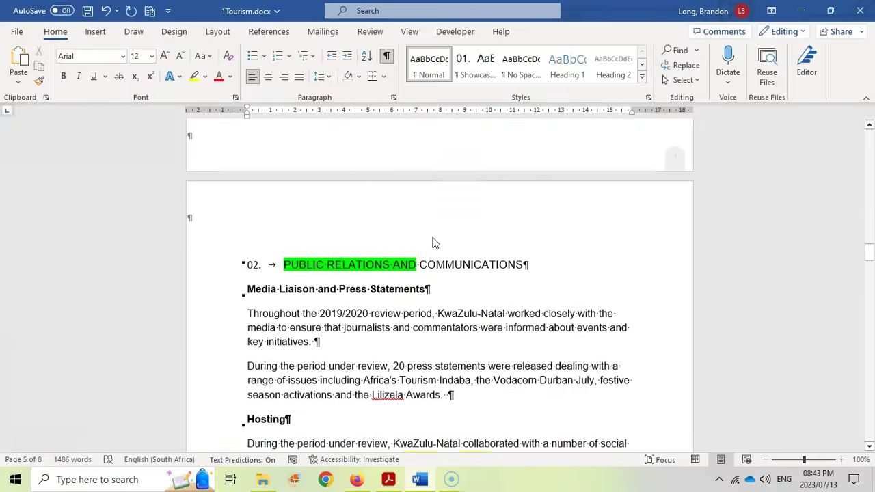
Change the page orientation of the 'PUBLIC RELATIONS AND' section to Landscape and check the surrounding pages.
{"action": "left_click", "coordinate": [217, 33]}
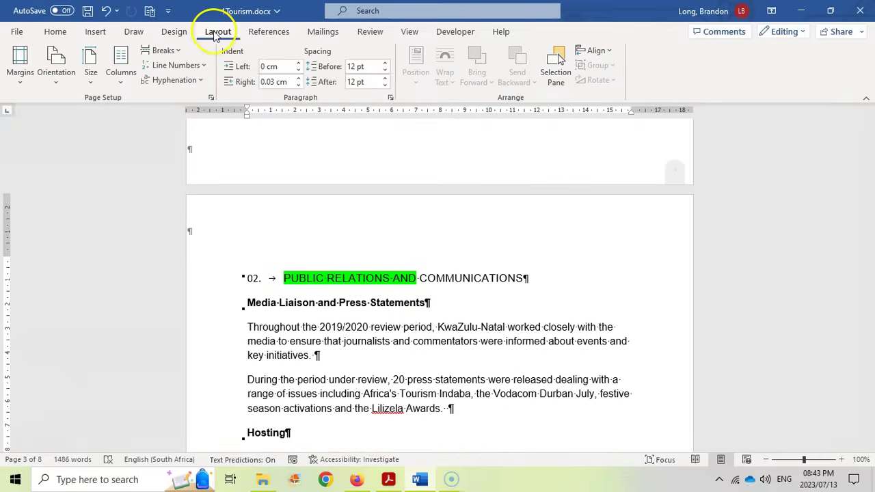
{"action": "left_click", "coordinate": [58, 87]}
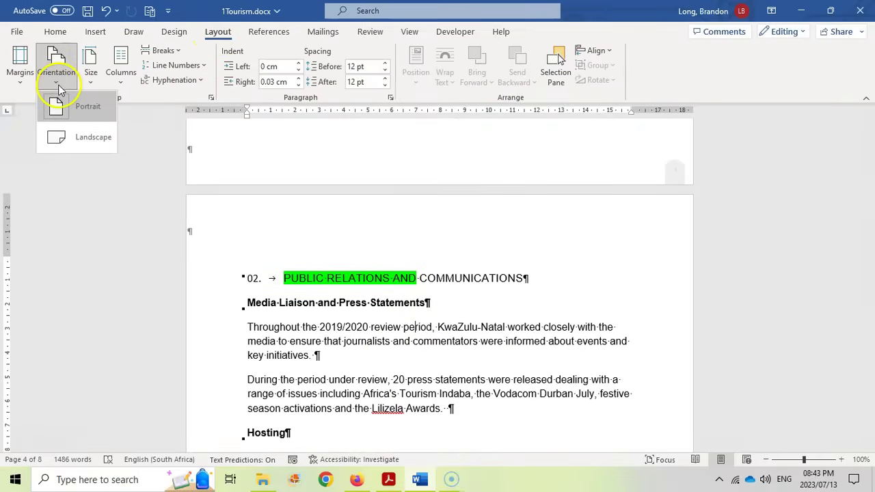
{"action": "left_click", "coordinate": [86, 139]}
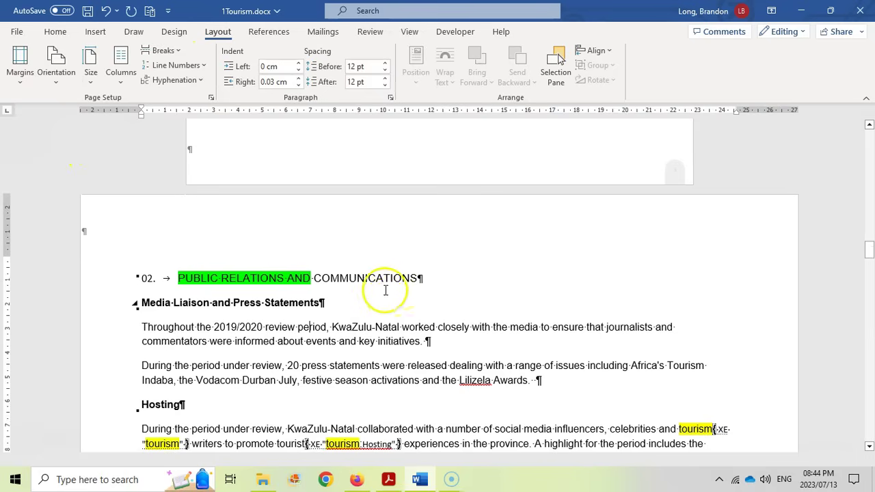
{"action": "scroll", "coordinate": [379, 274], "scroll_direction": "up", "scroll_amount": 5}
{"action": "scroll", "coordinate": [380, 347], "scroll_direction": "down", "scroll_amount": 10}
{"action": "scroll", "coordinate": [374, 337], "scroll_direction": "down", "scroll_amount": 15}
{"action": "scroll", "coordinate": [356, 318], "scroll_direction": "down", "scroll_amount": 10}
{"action": "scroll", "coordinate": [399, 350], "scroll_direction": "down", "scroll_amount": 2}
{"action": "scroll", "coordinate": [399, 346], "scroll_direction": "up", "scroll_amount": 15}
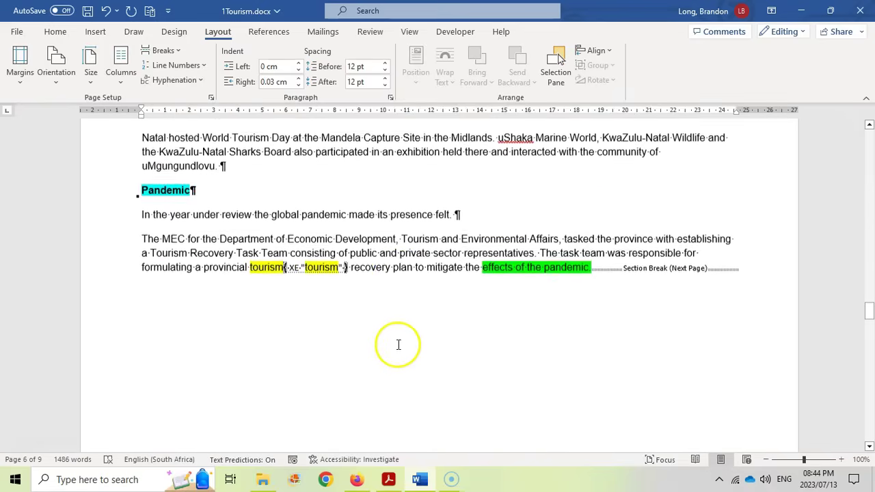
Place the text from 'PUBLIC RELATIONS AND' through 'effects of the pandemic.' in two columns and review the layout.
{"action": "scroll", "coordinate": [398, 347], "scroll_direction": "up", "scroll_amount": 15}
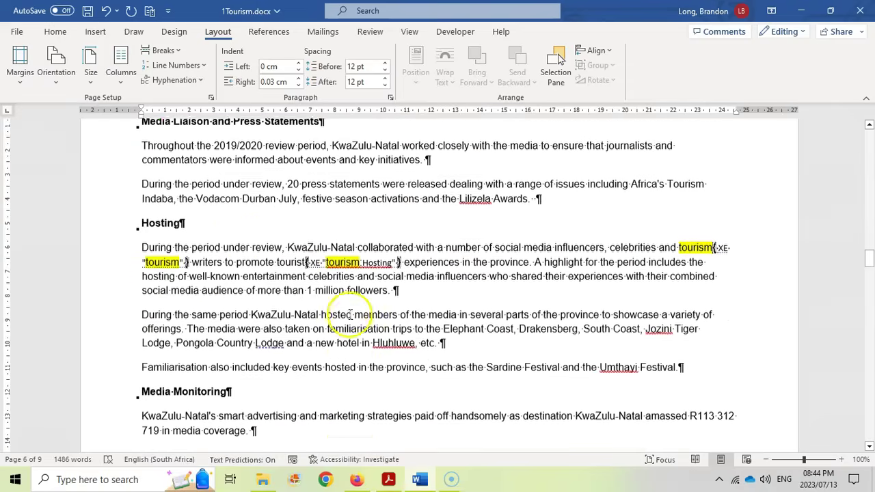
{"action": "left_click_drag", "start_coordinate": [177, 245], "coordinate": [579, 356]}
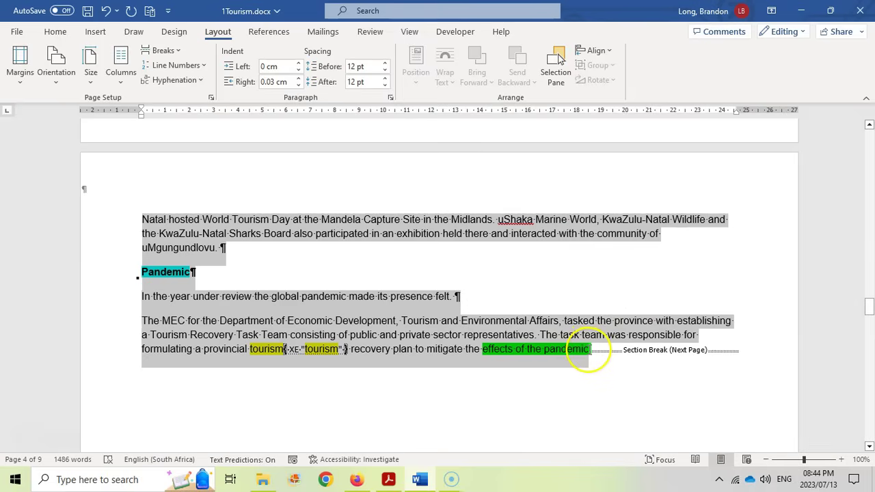
{"action": "left_click", "coordinate": [121, 71]}
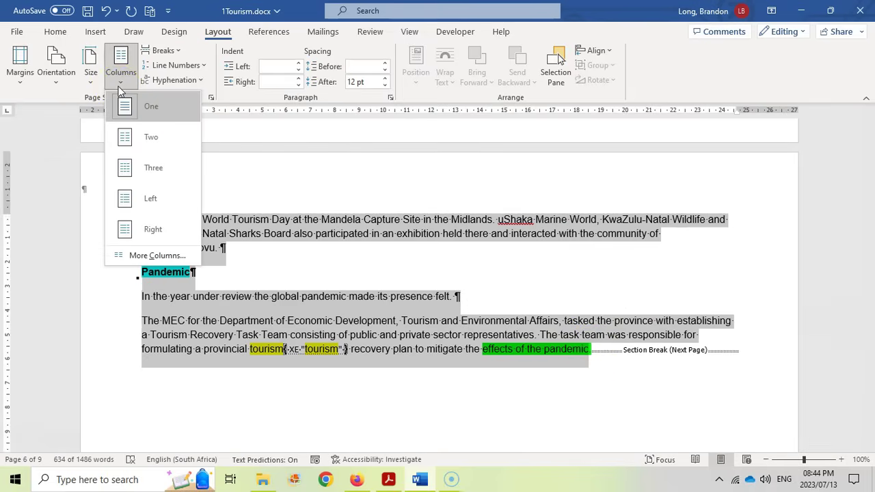
{"action": "left_click", "coordinate": [147, 136]}
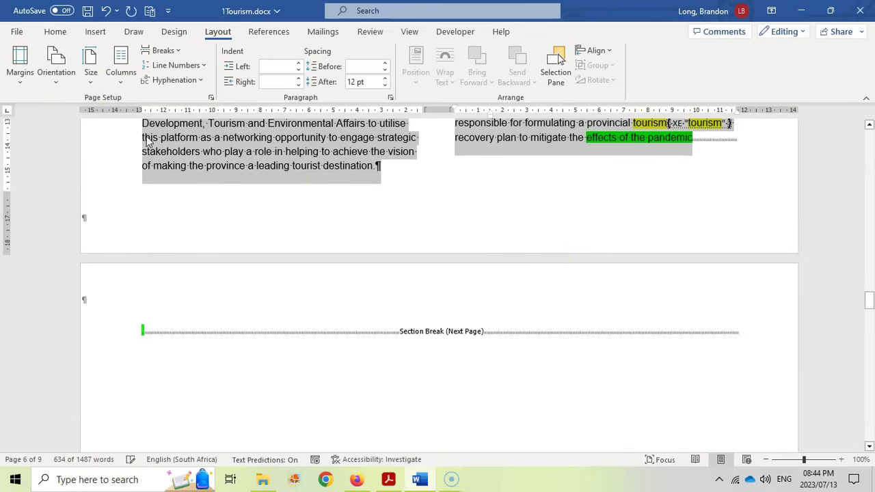
{"action": "scroll", "coordinate": [550, 277], "scroll_direction": "up", "scroll_amount": 10}
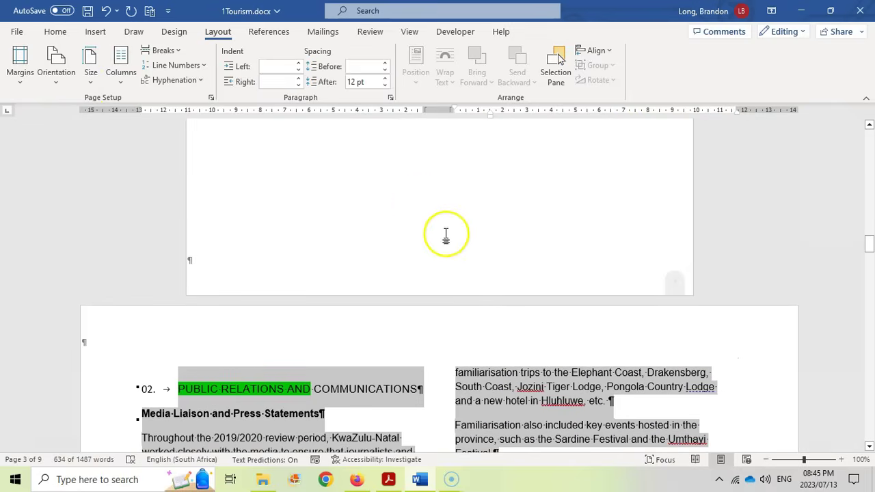
{"action": "scroll", "coordinate": [444, 234], "scroll_direction": "down", "scroll_amount": 5}
{"action": "scroll", "coordinate": [443, 236], "scroll_direction": "down", "scroll_amount": 15}
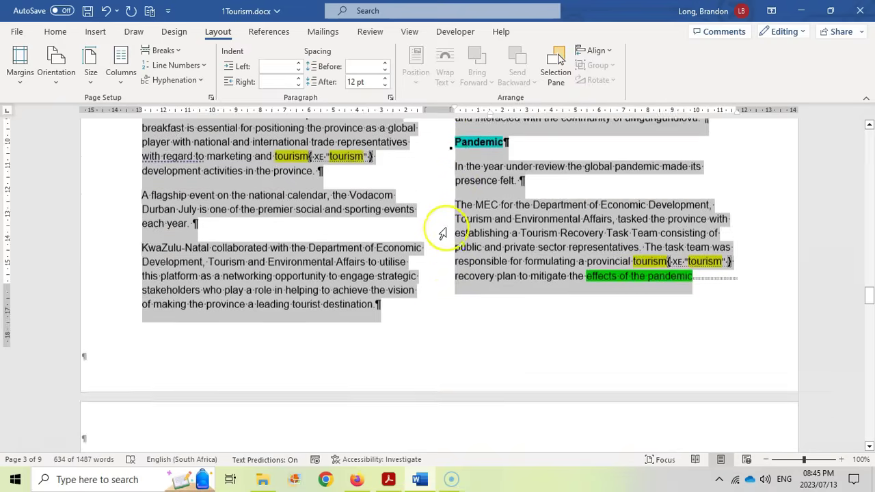
{"action": "scroll", "coordinate": [444, 226], "scroll_direction": "up", "scroll_amount": 5}
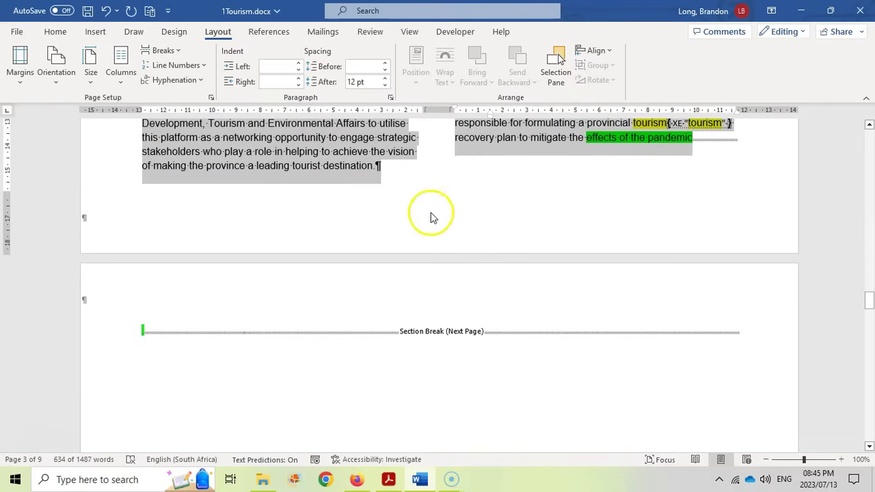
Delete the paragraph mark after 'a leading tourist destination.' and review the two-column landscape section.
{"action": "left_click", "coordinate": [394, 164]}
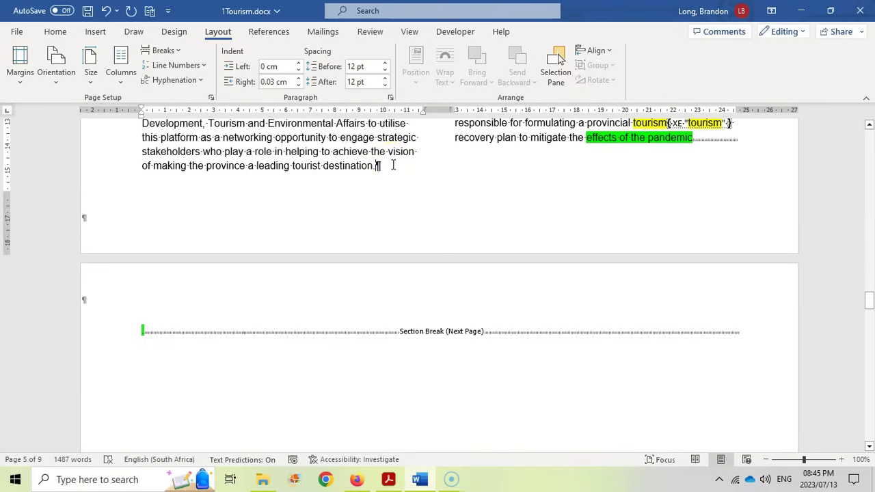
{"action": "key", "text": "Delete"}
{"action": "scroll", "coordinate": [390, 171], "scroll_direction": "up", "scroll_amount": 5}
{"action": "scroll", "coordinate": [389, 174], "scroll_direction": "down", "scroll_amount": 5}
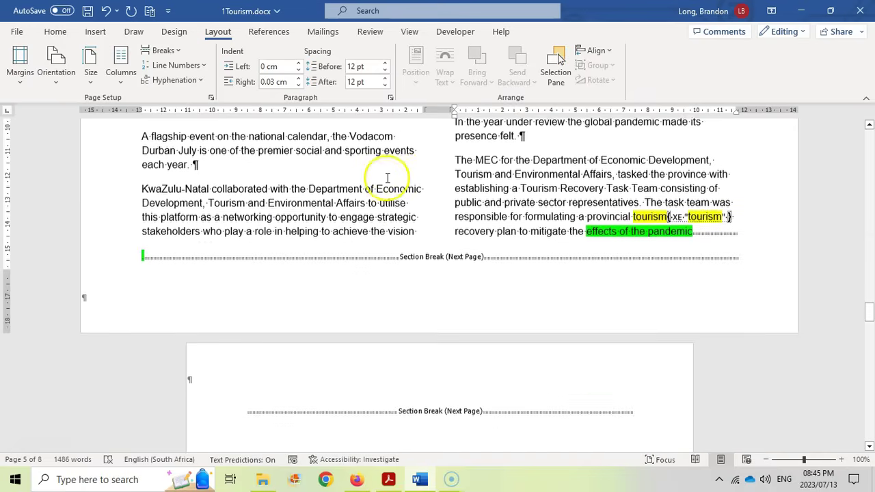
{"action": "scroll", "coordinate": [387, 180], "scroll_direction": "down", "scroll_amount": 5}
{"action": "scroll", "coordinate": [415, 231], "scroll_direction": "up", "scroll_amount": 1}
{"action": "scroll", "coordinate": [415, 231], "scroll_direction": "up", "scroll_amount": 10}
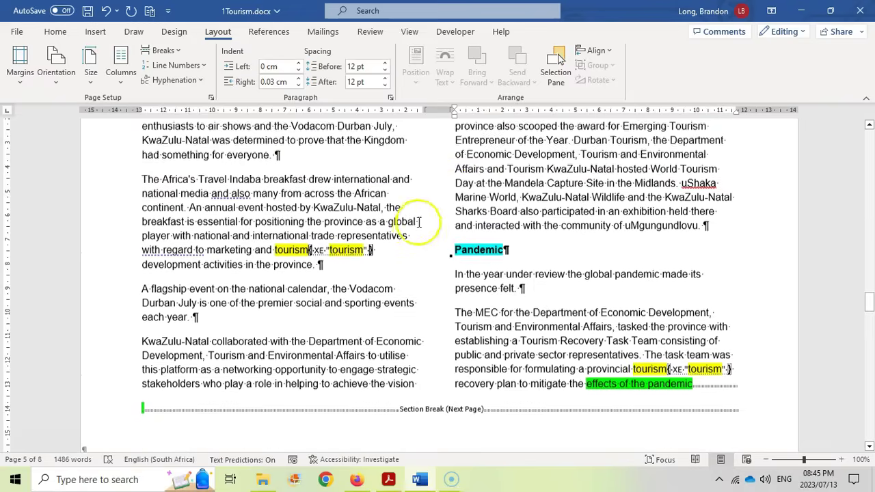
{"action": "scroll", "coordinate": [450, 224], "scroll_direction": "up", "scroll_amount": 6}
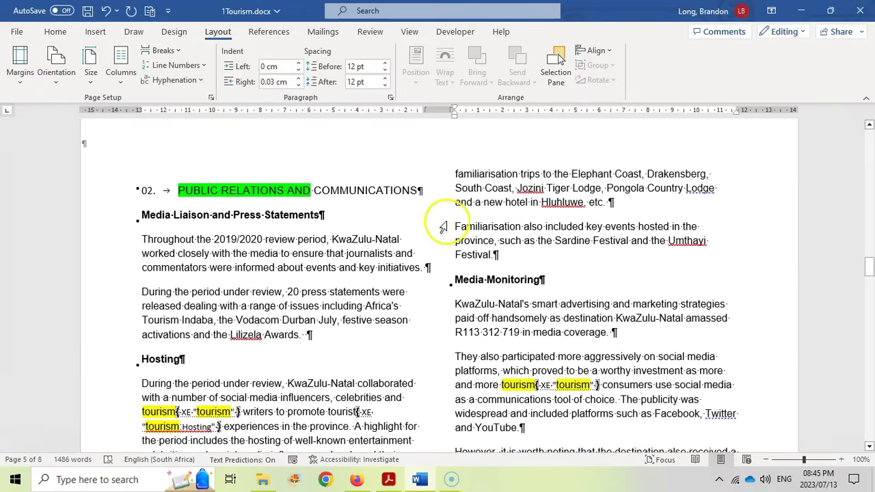
{"action": "scroll", "coordinate": [443, 226], "scroll_direction": "up", "scroll_amount": 3}
Check question 1.8 in the exam paper PDF and select the heading 'Pandemic' in the 1Tourism Word document.
{"action": "key", "text": "alt+Tab"}
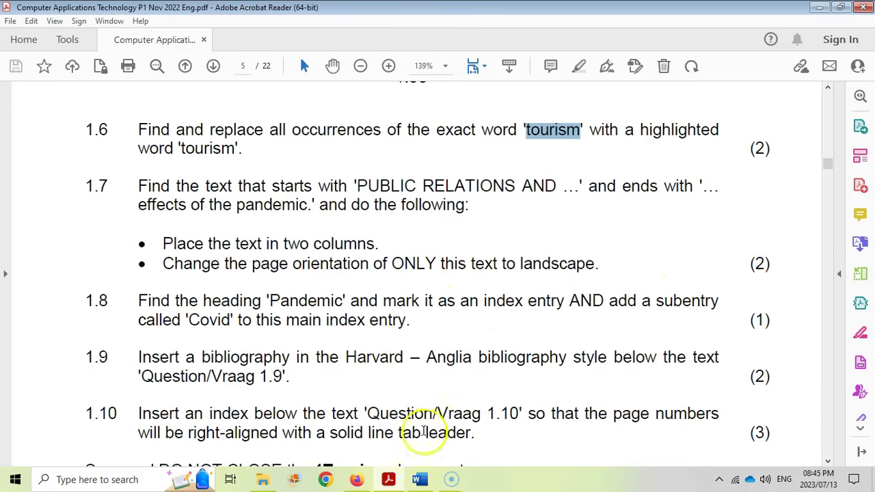
{"action": "left_click", "coordinate": [420, 479]}
{"action": "scroll", "coordinate": [367, 287], "scroll_direction": "down", "scroll_amount": 5}
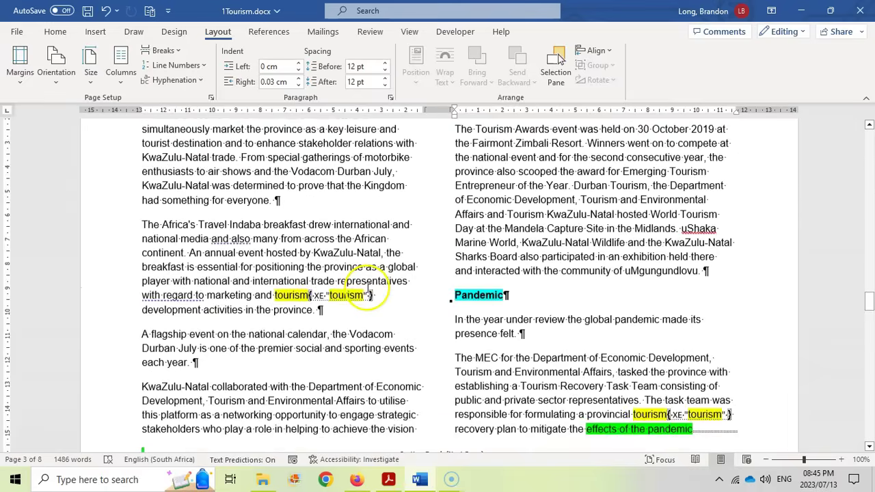
{"action": "left_click", "coordinate": [389, 479]}
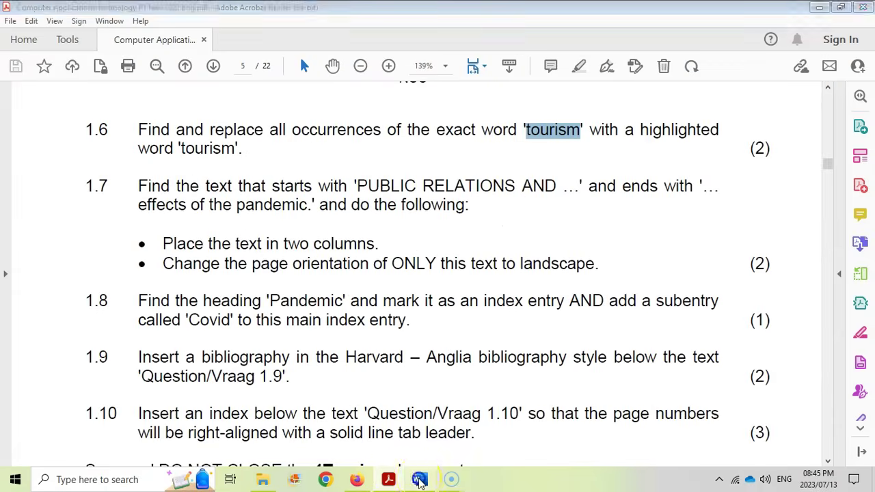
{"action": "left_click", "coordinate": [420, 480]}
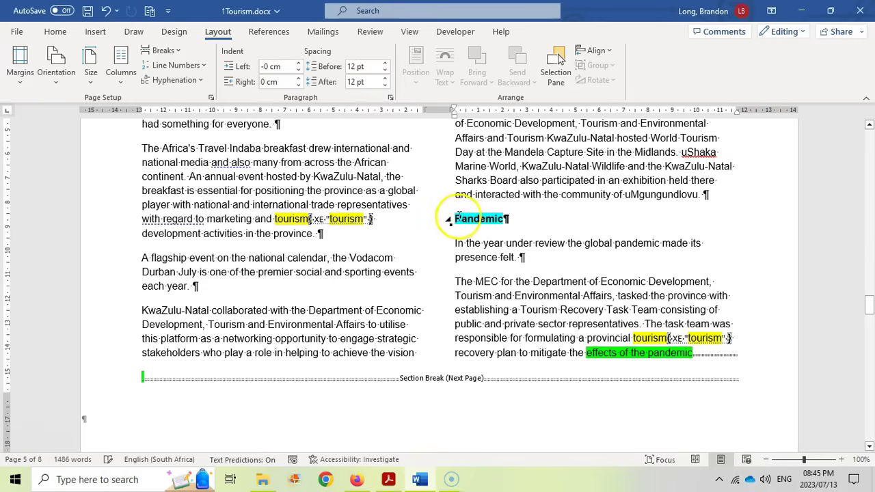
{"action": "left_click_drag", "start_coordinate": [453, 219], "coordinate": [506, 219]}
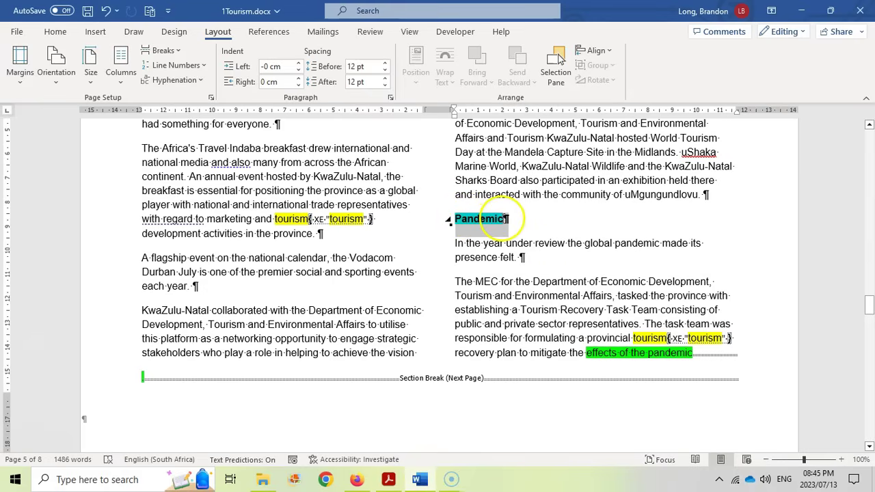
Mark the selected heading 'Pandemic' as an index entry with the subentry 'Covid', checking the wording against question 1.8.
{"action": "left_click", "coordinate": [43, 33]}
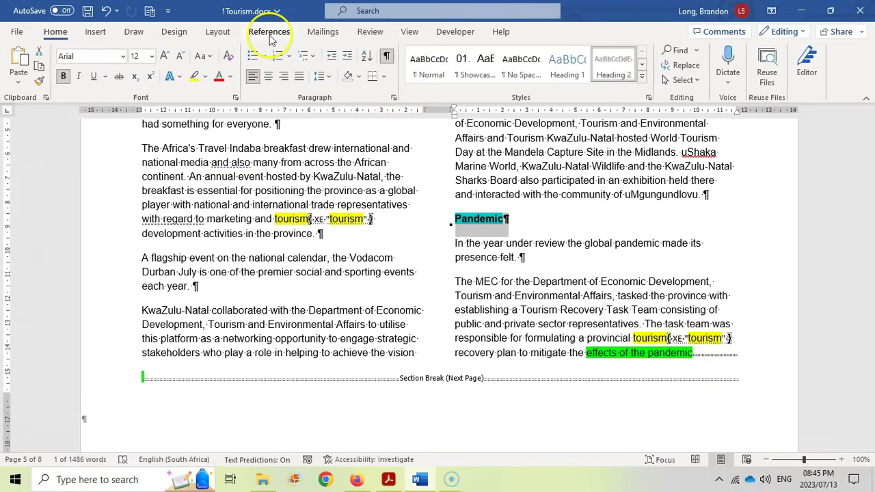
{"action": "key", "text": "alt+Tab"}
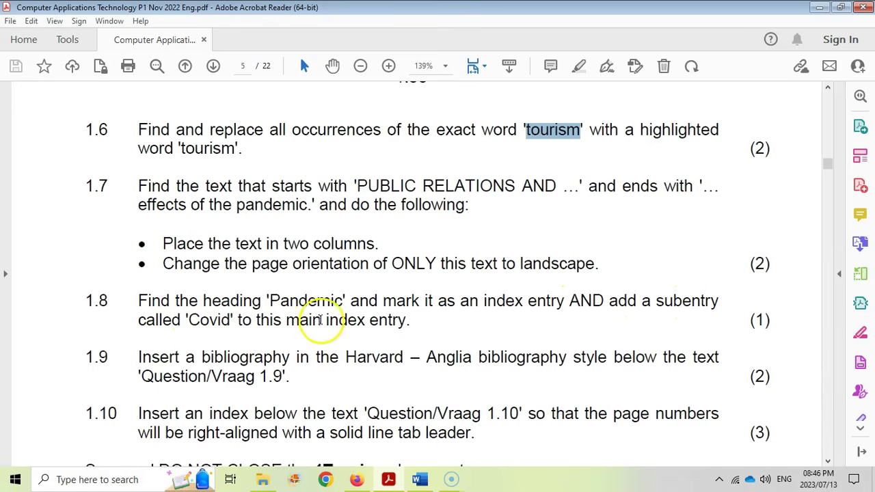
{"action": "left_click", "coordinate": [824, 13]}
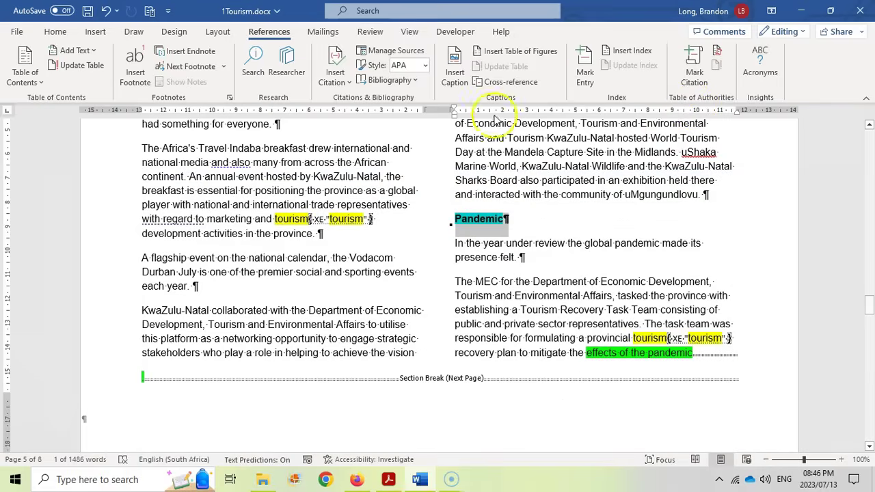
{"action": "left_click", "coordinate": [586, 71]}
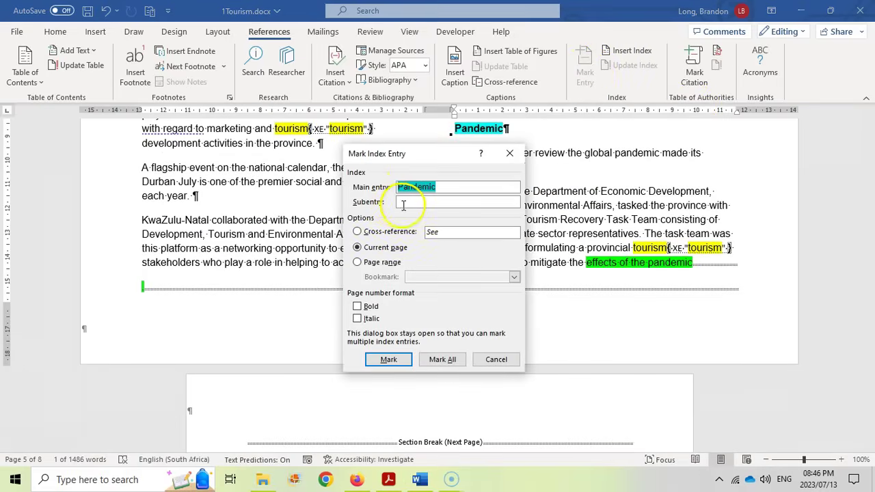
{"action": "left_click", "coordinate": [388, 481]}
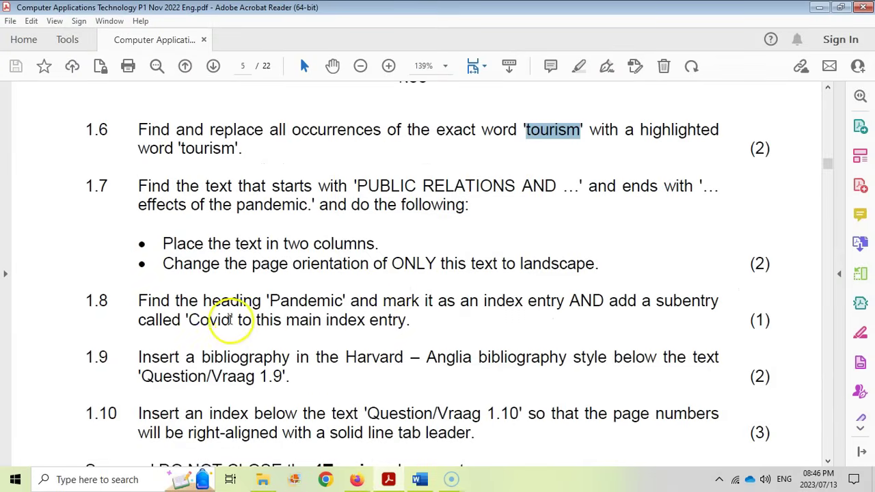
{"action": "left_click", "coordinate": [420, 481]}
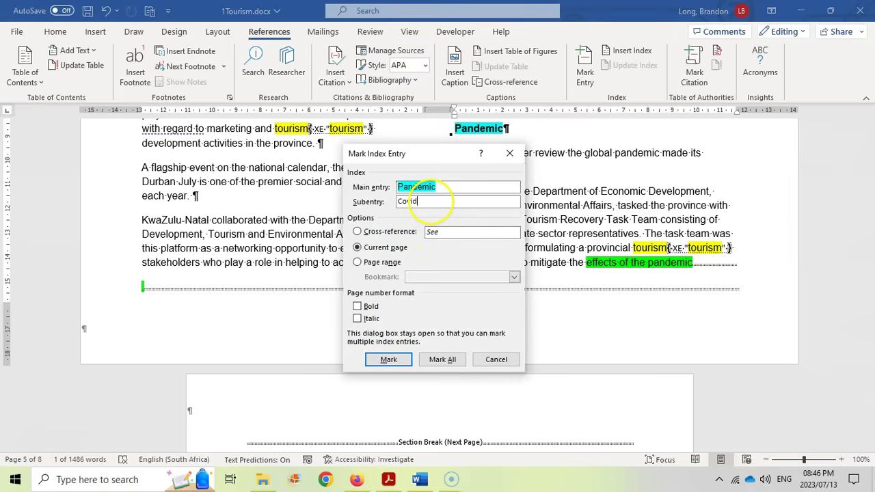
{"action": "left_click", "coordinate": [388, 481]}
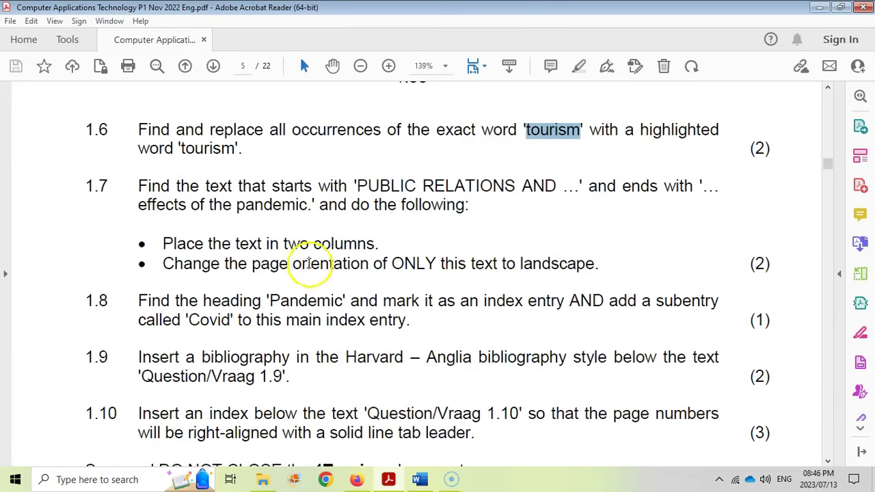
{"action": "key", "text": "alt+Tab"}
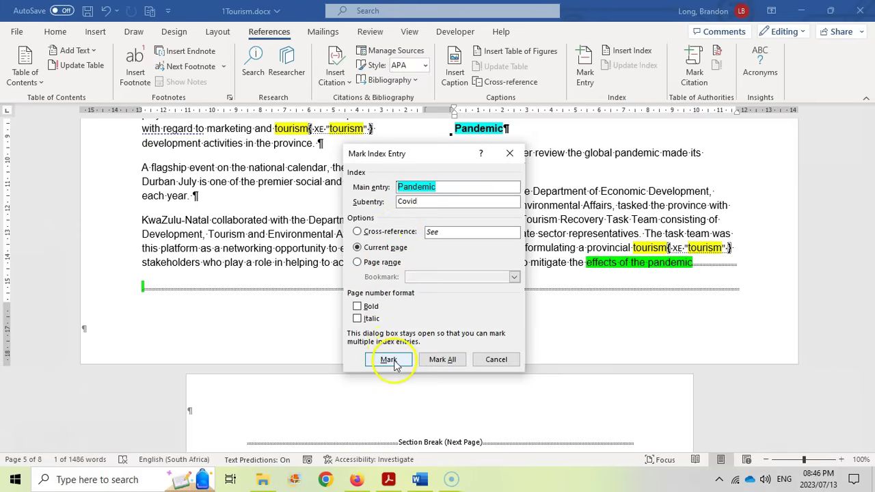
{"action": "left_click", "coordinate": [394, 363]}
{"action": "left_click", "coordinate": [508, 361]}
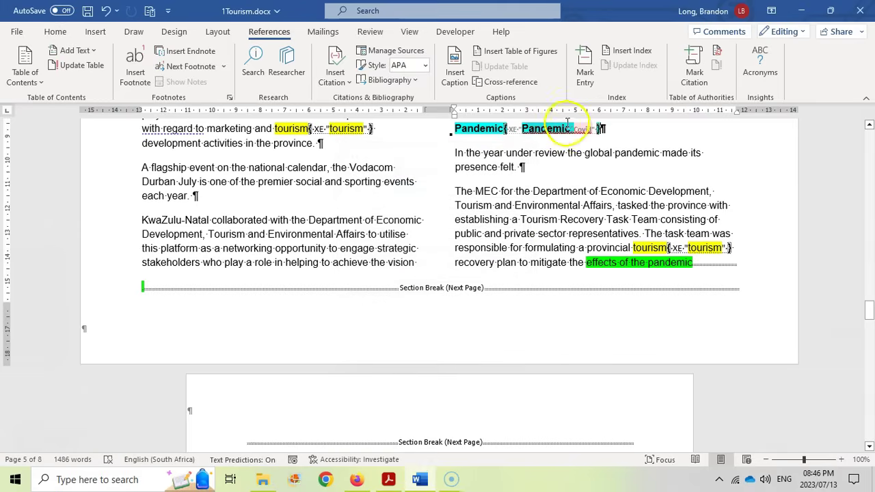
{"action": "left_click_drag", "start_coordinate": [514, 132], "coordinate": [545, 130]}
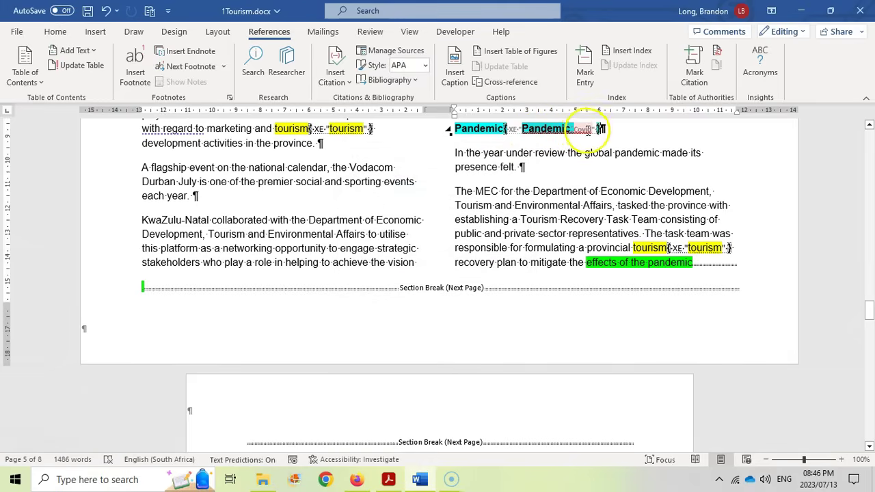
Read question 1.9 in the exam paper, place the cursor below 'Question/Vraag 1.9' in 1Tourism and hide the formatting marks.
{"action": "key", "text": "alt+Tab"}
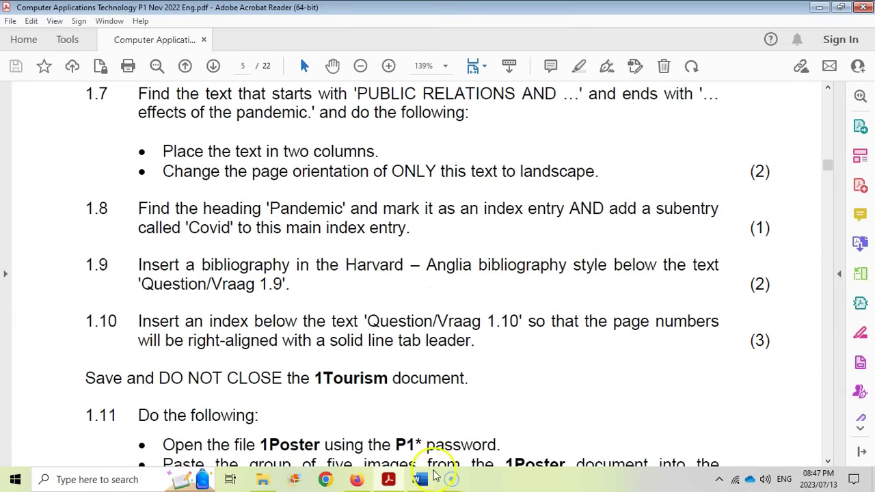
{"action": "left_click", "coordinate": [431, 478]}
{"action": "scroll", "coordinate": [353, 264], "scroll_direction": "down", "scroll_amount": 8}
{"action": "scroll", "coordinate": [353, 263], "scroll_direction": "down", "scroll_amount": 5}
{"action": "left_click", "coordinate": [250, 269]}
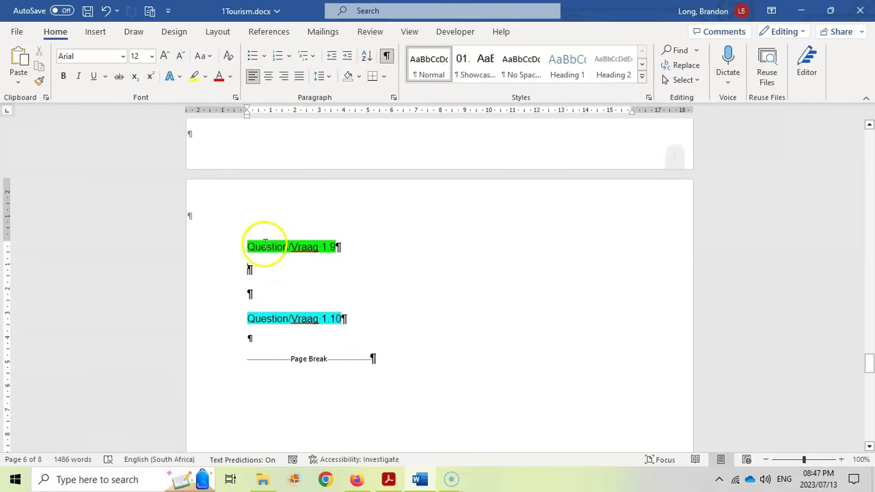
{"action": "left_click", "coordinate": [386, 55]}
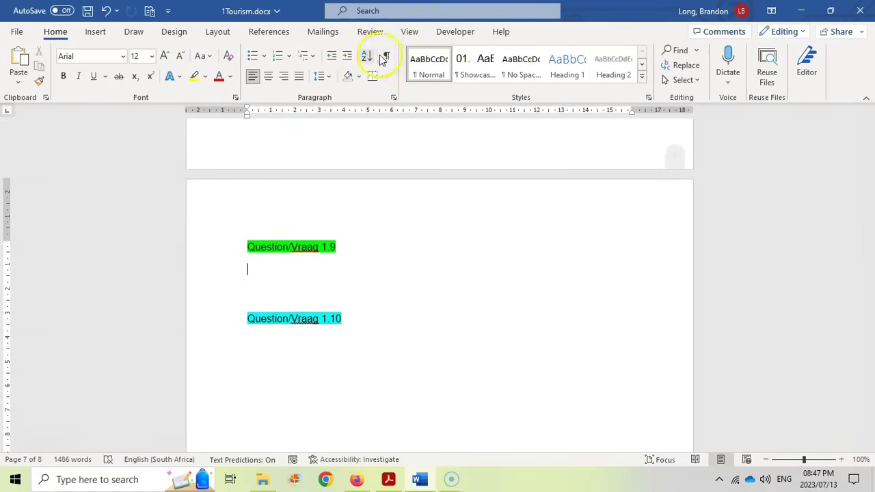
Set the citation style to Harvard - Anglia and insert a plain bibliography without a heading below 'Question/Vraag 1.9'.
{"action": "left_click", "coordinate": [274, 34]}
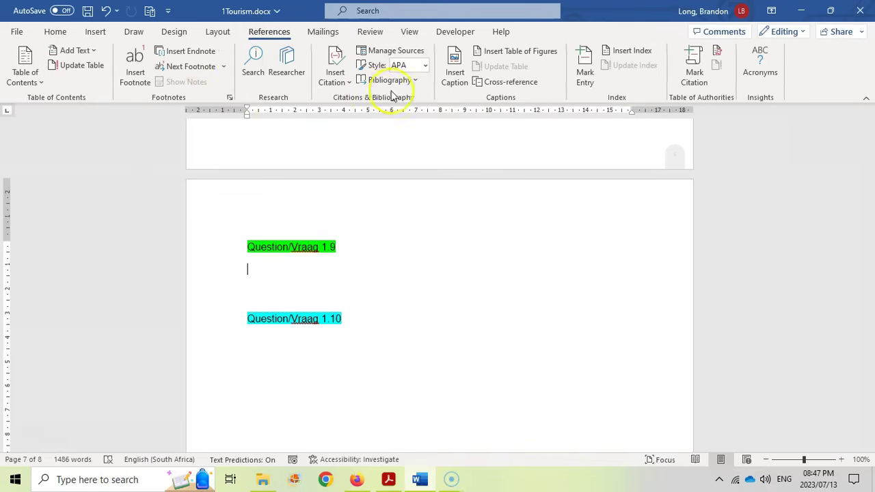
{"action": "left_click", "coordinate": [425, 66]}
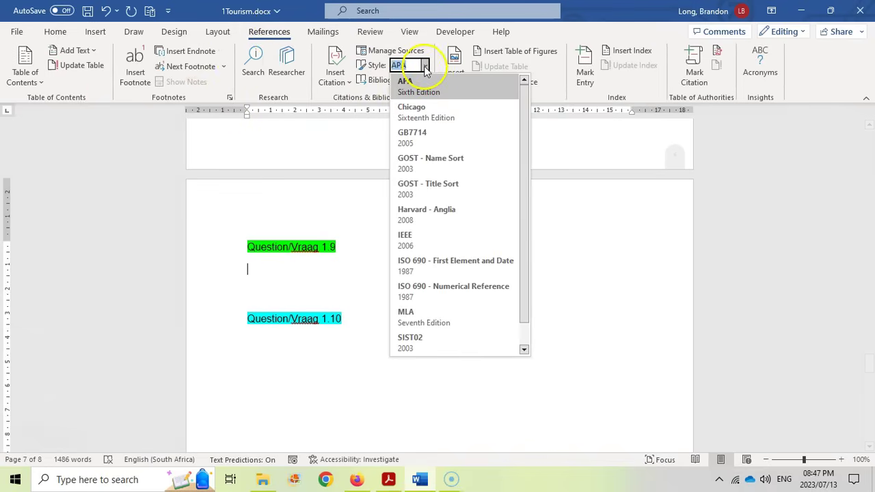
{"action": "left_click", "coordinate": [425, 216]}
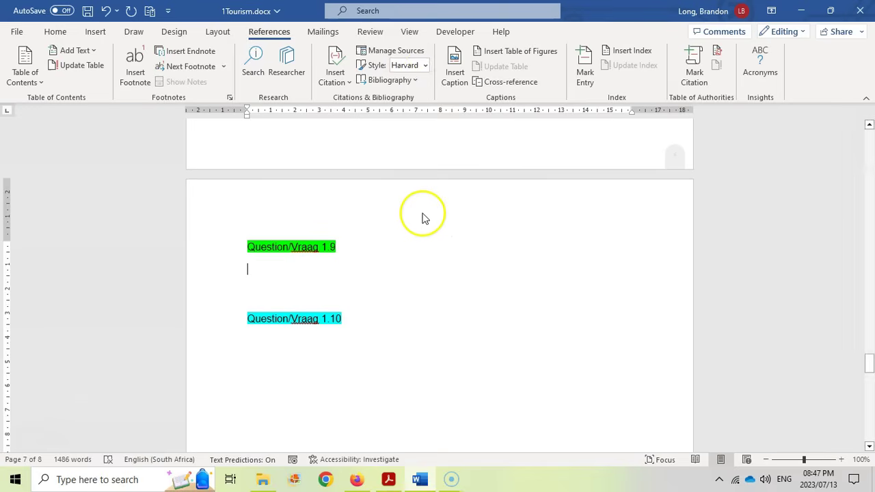
{"action": "left_click", "coordinate": [415, 80]}
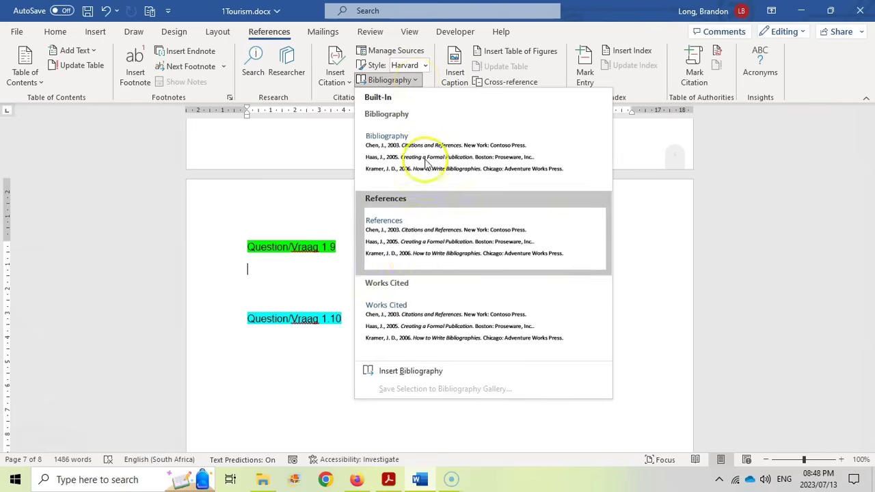
{"action": "left_click", "coordinate": [373, 372]}
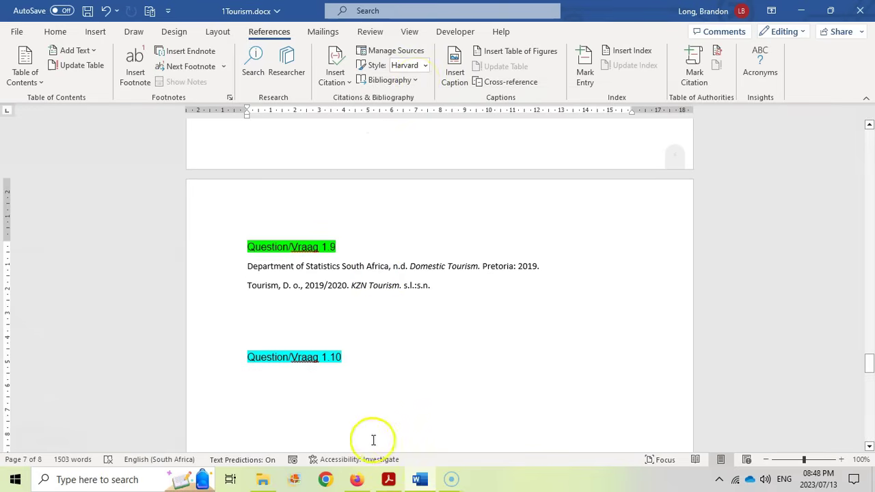
Read question 1.10 in the exam paper and open the index settings for the line below 'Question/Vraag 1.10' in 1Tourism.
{"action": "left_click", "coordinate": [389, 480]}
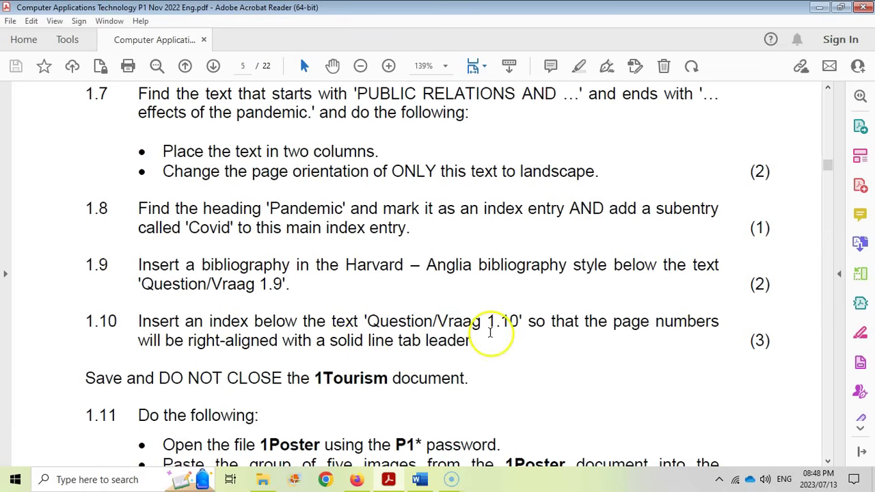
{"action": "left_click", "coordinate": [421, 479]}
{"action": "scroll", "coordinate": [408, 414], "scroll_direction": "down", "scroll_amount": 3}
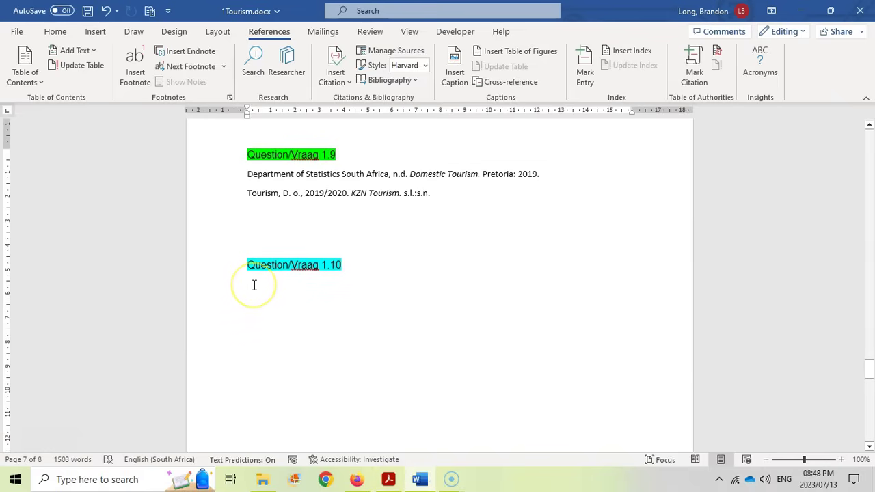
{"action": "left_click", "coordinate": [641, 56]}
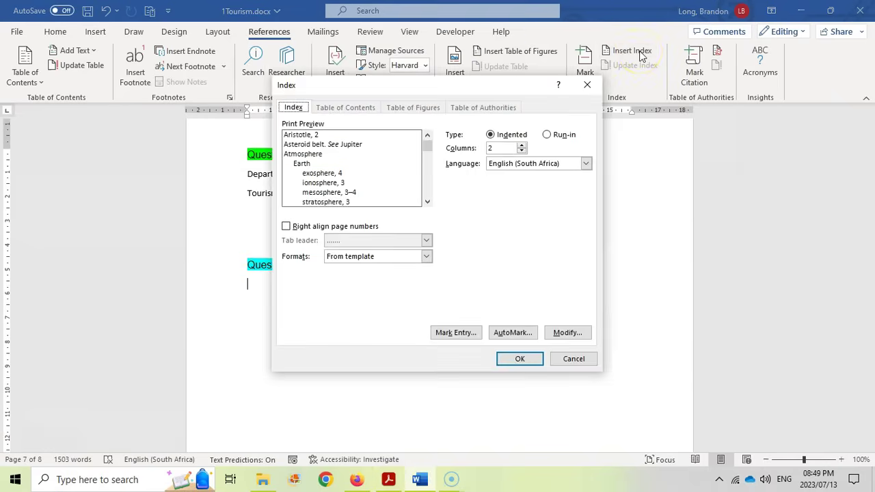
Insert the index with right-aligned page numbers and a solid line tab leader, as required by question 1.10.
{"action": "left_click", "coordinate": [389, 479]}
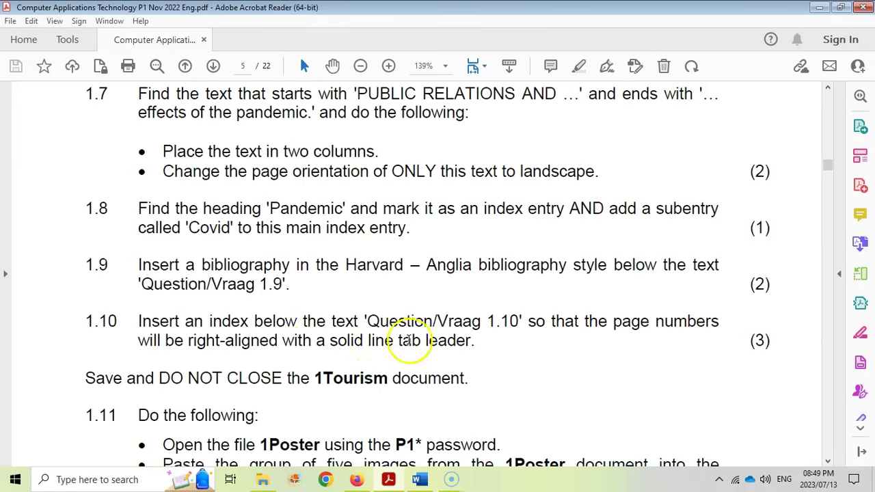
{"action": "left_click", "coordinate": [420, 479]}
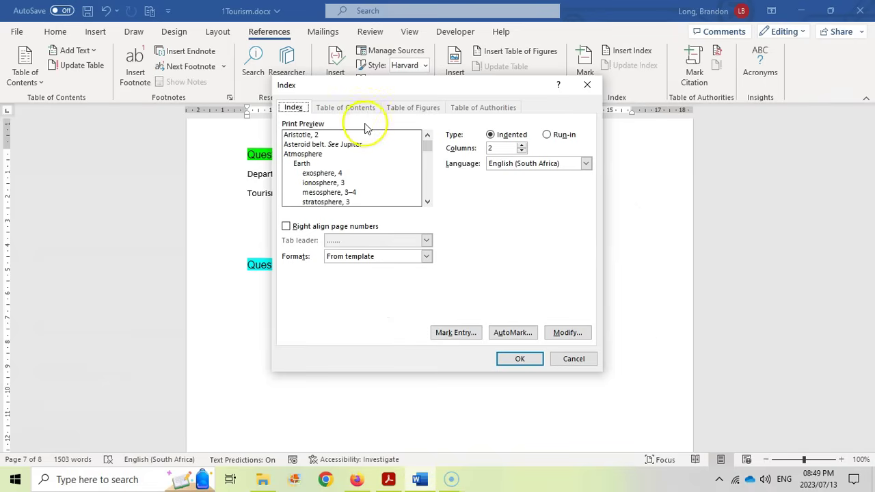
{"action": "left_click", "coordinate": [286, 227]}
{"action": "key", "text": "alt+Tab"}
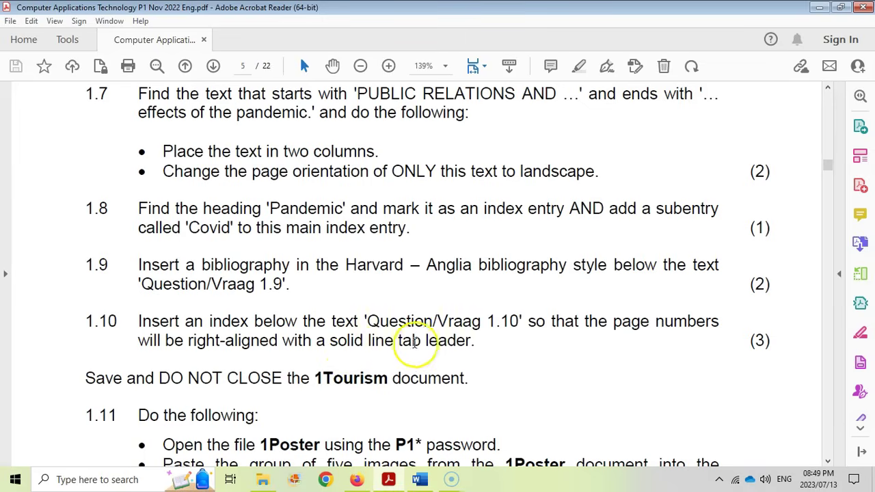
{"action": "left_click", "coordinate": [419, 479]}
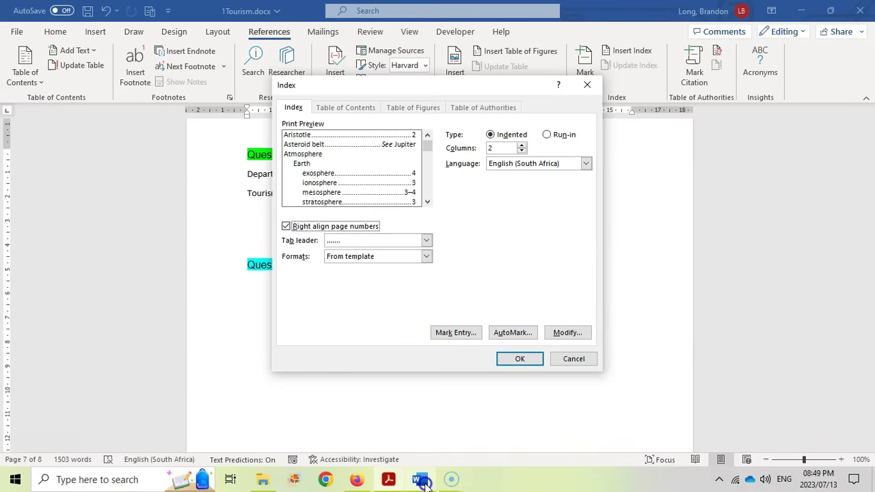
{"action": "left_click", "coordinate": [431, 242]}
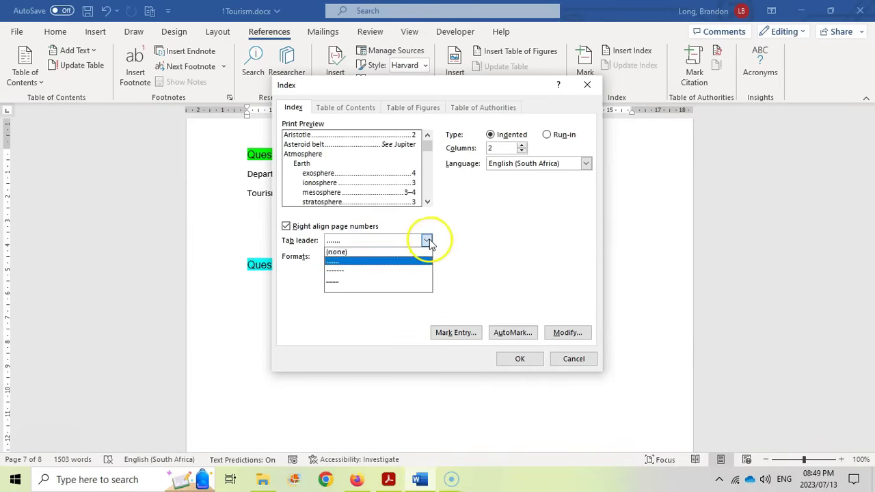
{"action": "left_click", "coordinate": [339, 283]}
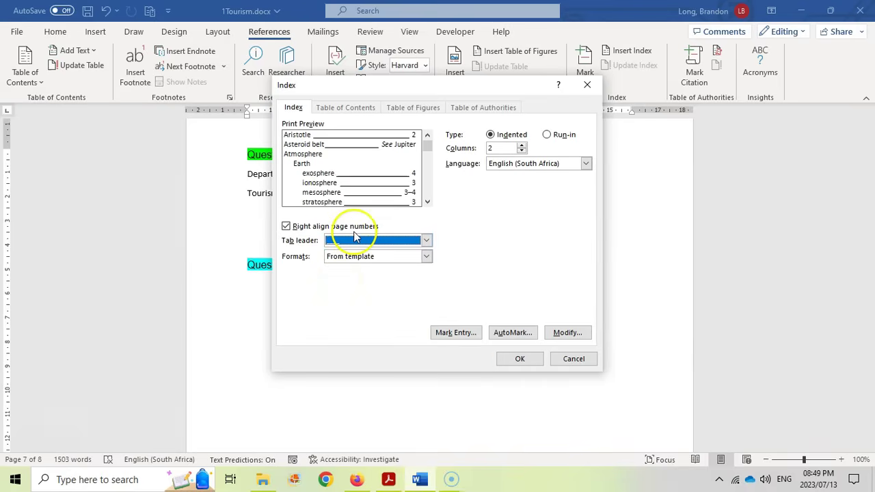
{"action": "left_click", "coordinate": [520, 359]}
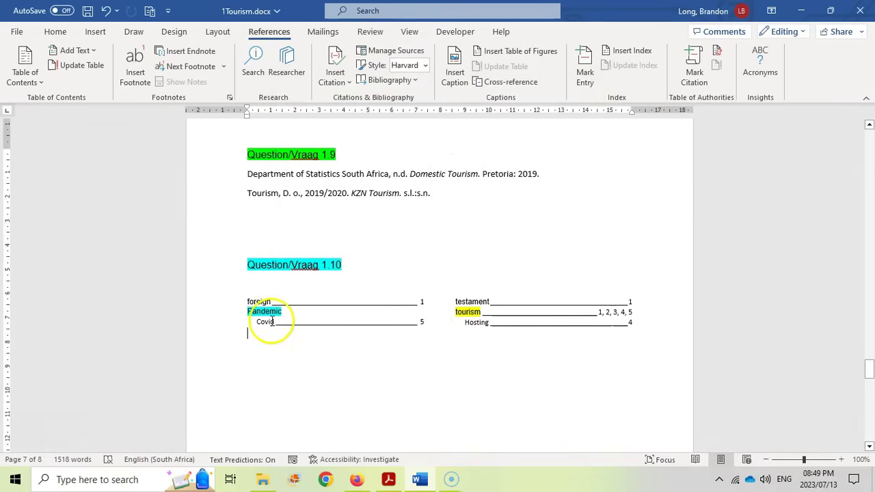
Read the save instruction and question 1.11 in the exam paper, and save the 1Tourism document.
{"action": "left_click", "coordinate": [388, 479]}
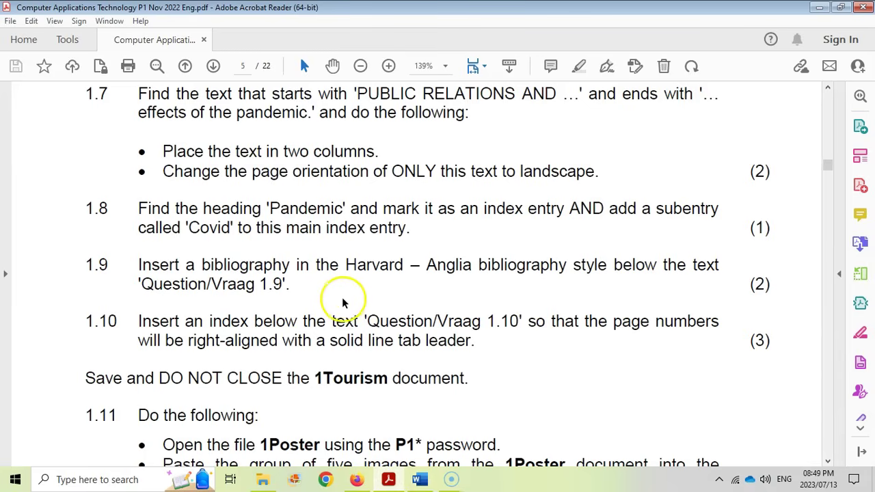
{"action": "scroll", "coordinate": [341, 292], "scroll_direction": "down", "scroll_amount": 5}
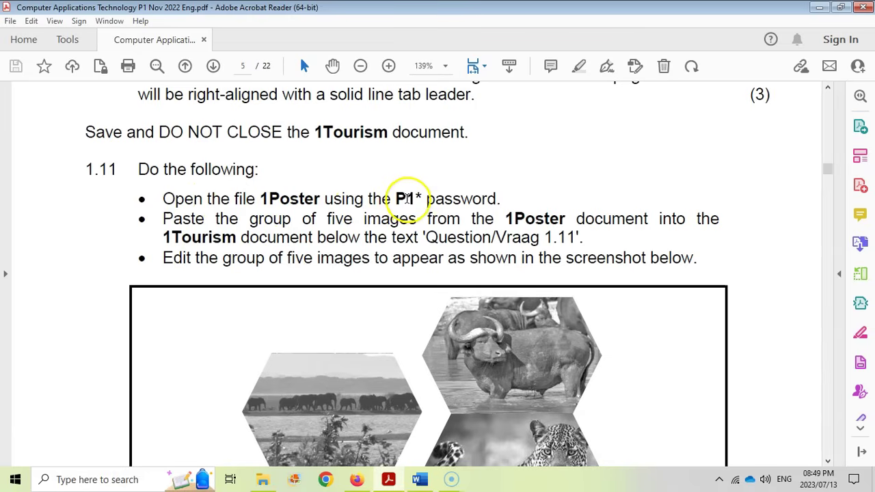
{"action": "scroll", "coordinate": [383, 197], "scroll_direction": "up", "scroll_amount": 1}
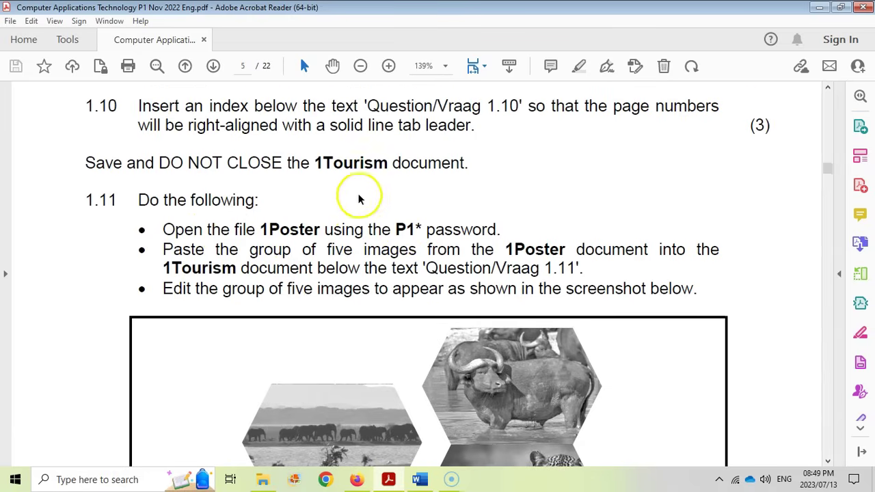
{"action": "left_click", "coordinate": [421, 481]}
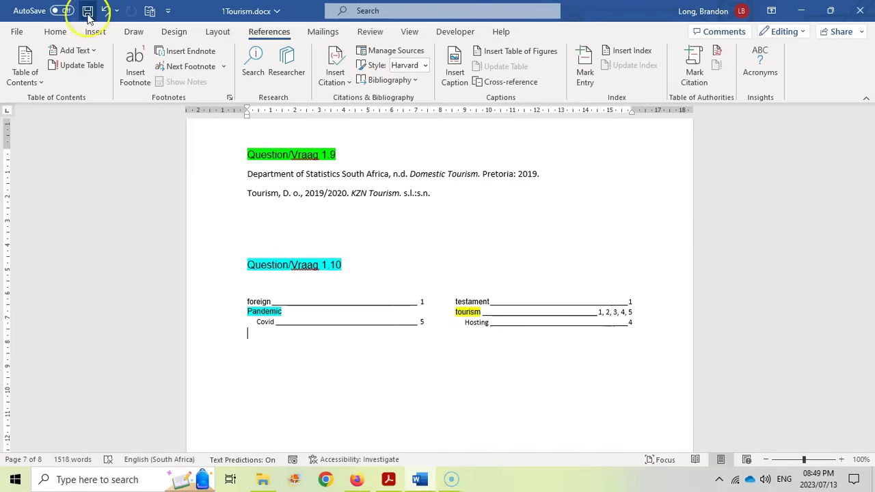
Extract 1Poster.exe into the exam data folder, entering the archive password given in question 1.11 of the exam paper.
{"action": "left_click", "coordinate": [265, 482]}
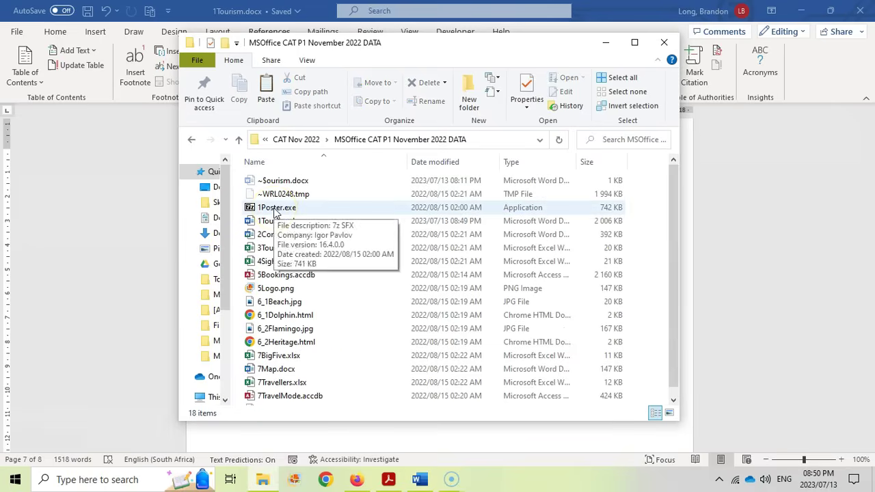
{"action": "left_click", "coordinate": [388, 480]}
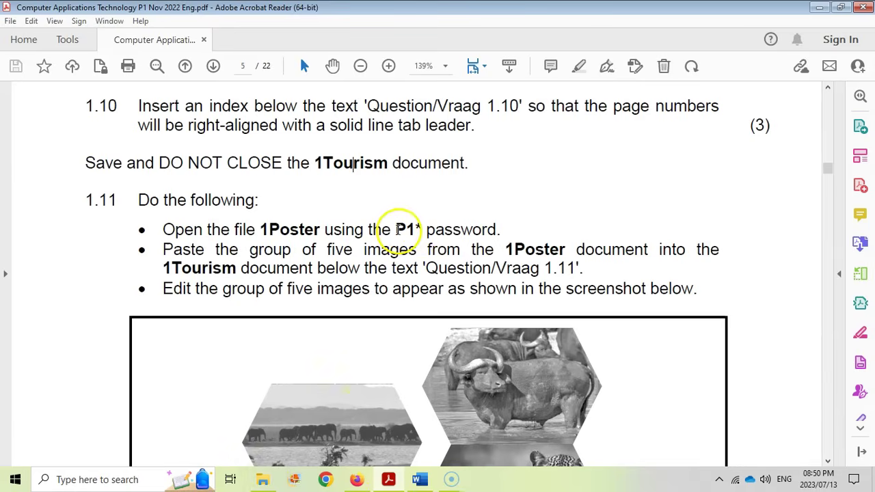
{"action": "left_click_drag", "start_coordinate": [401, 230], "coordinate": [420, 231]}
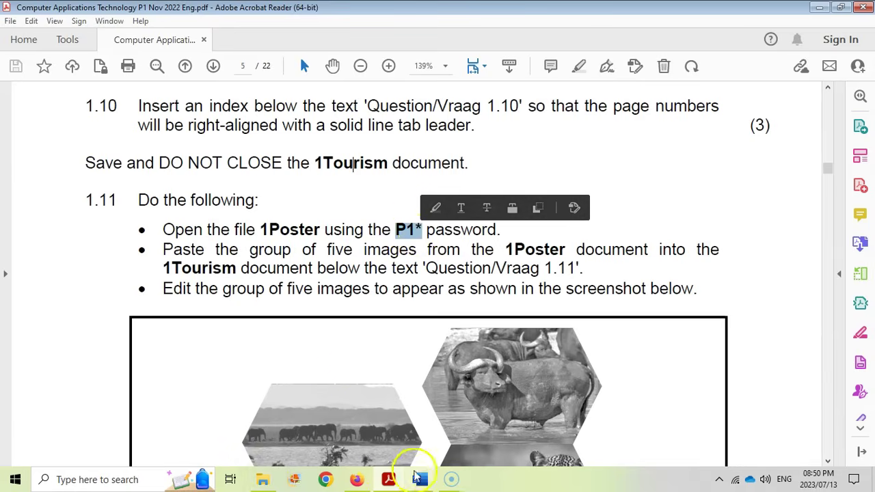
{"action": "left_click", "coordinate": [263, 479]}
{"action": "left_click", "coordinate": [277, 208]}
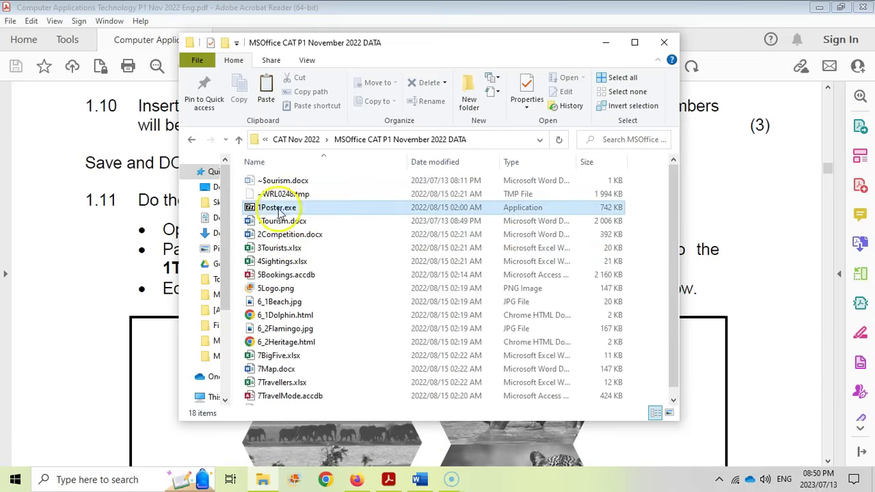
{"action": "double_click", "coordinate": [277, 208]}
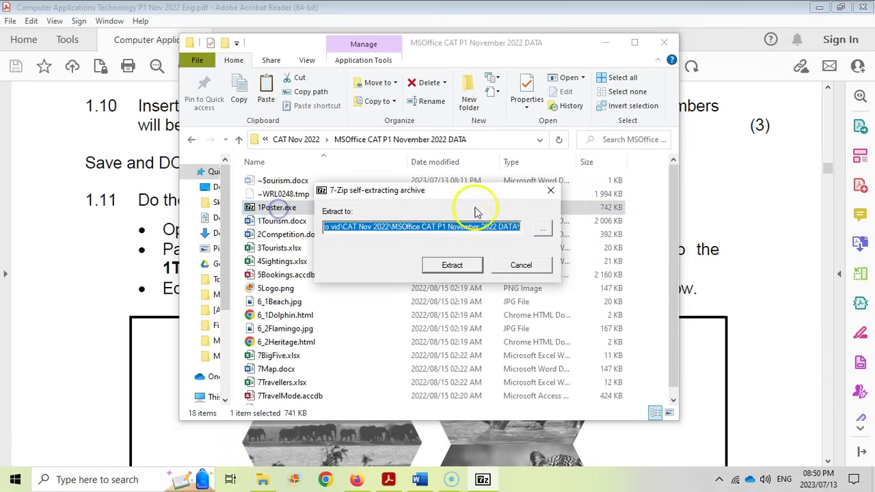
{"action": "left_click", "coordinate": [453, 266]}
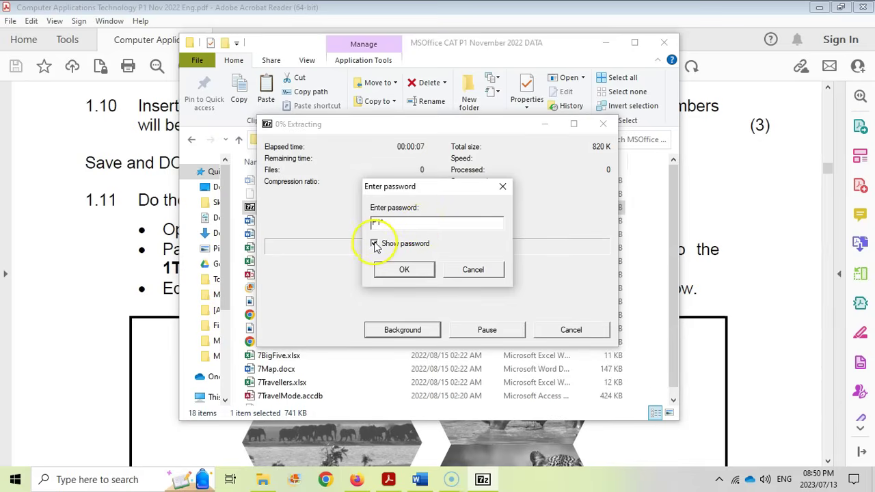
{"action": "left_click", "coordinate": [405, 270]}
{"action": "left_click", "coordinate": [291, 208]}
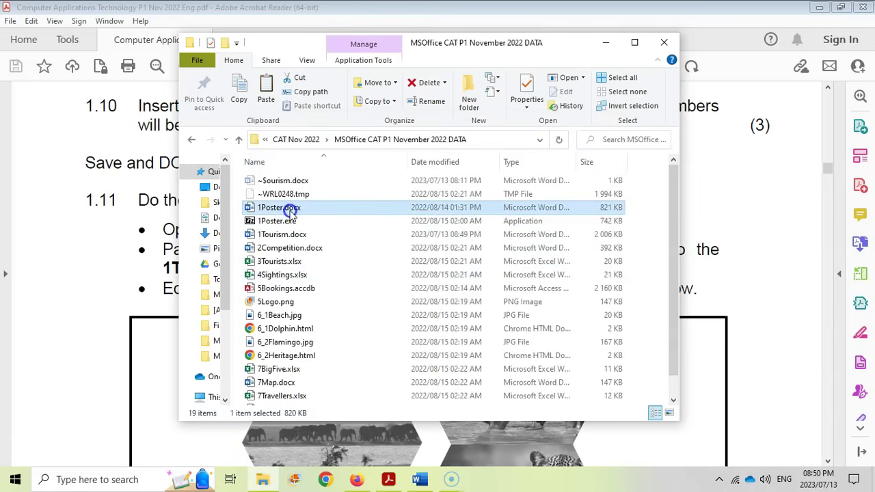
Add an empty line below the text 'Question/Vraag 1.11' in the 1Tourism document.
{"action": "left_click", "coordinate": [389, 479]}
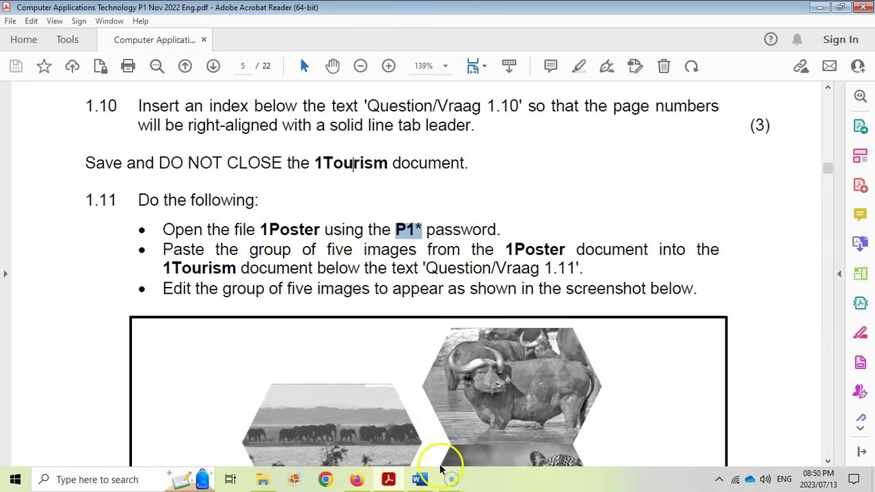
{"action": "left_click", "coordinate": [420, 480]}
{"action": "scroll", "coordinate": [330, 296], "scroll_direction": "down", "scroll_amount": 5}
{"action": "scroll", "coordinate": [331, 296], "scroll_direction": "down", "scroll_amount": 5}
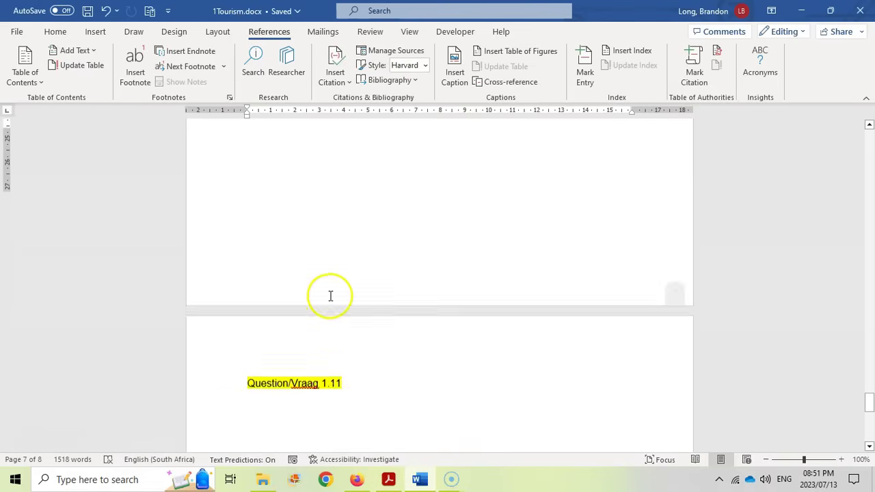
{"action": "left_click", "coordinate": [347, 266]}
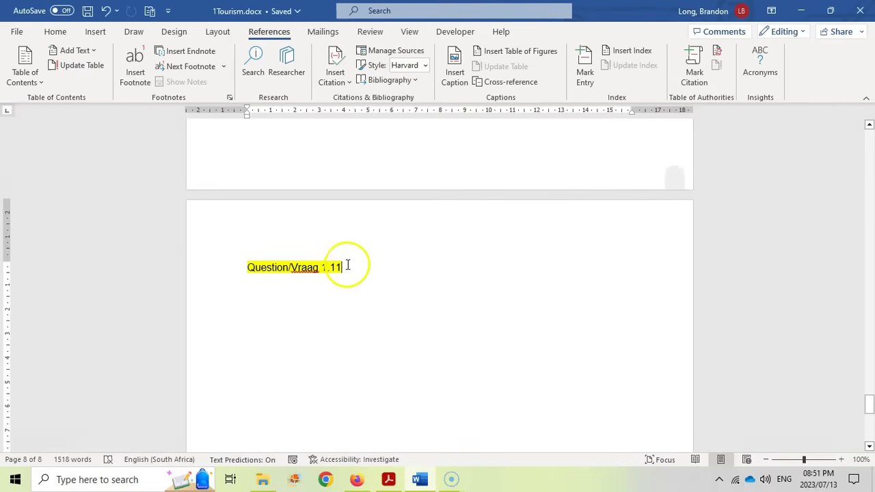
{"action": "key", "text": "Return"}
Review the image layout required by question 1.11 in the exam paper and open 1Poster.docx from the data folder.
{"action": "key", "text": "alt+Tab"}
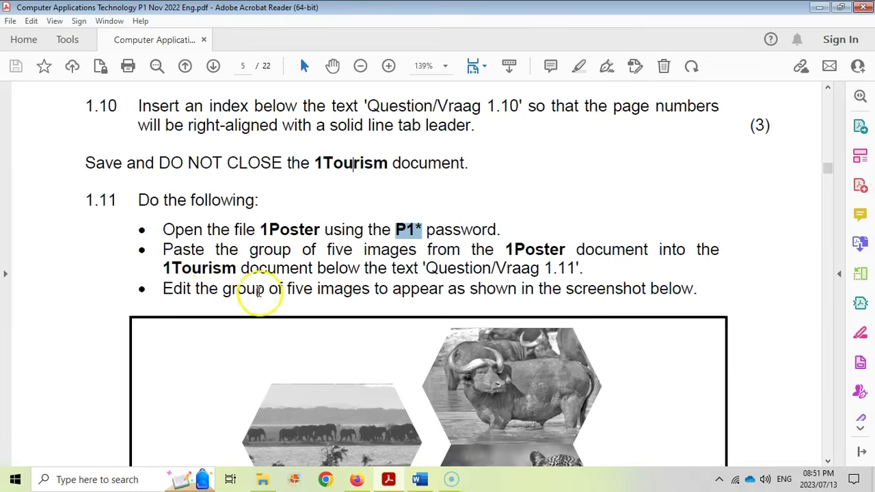
{"action": "scroll", "coordinate": [458, 299], "scroll_direction": "down", "scroll_amount": 3}
{"action": "scroll", "coordinate": [467, 296], "scroll_direction": "down", "scroll_amount": 2}
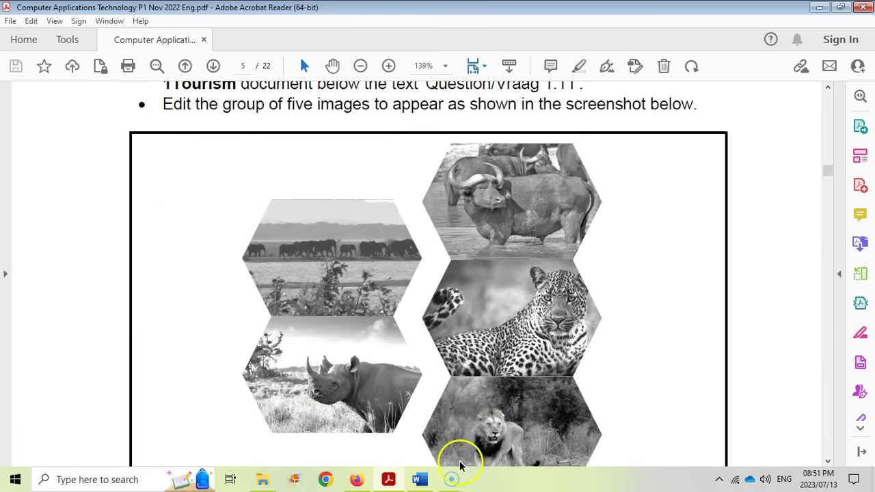
{"action": "left_click", "coordinate": [419, 481]}
{"action": "left_click", "coordinate": [263, 479]}
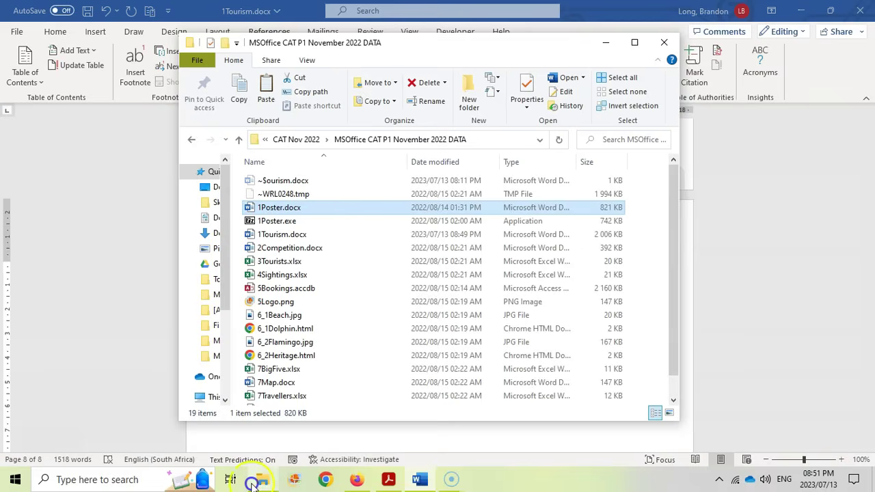
{"action": "left_click", "coordinate": [277, 209]}
{"action": "double_click", "coordinate": [279, 208]}
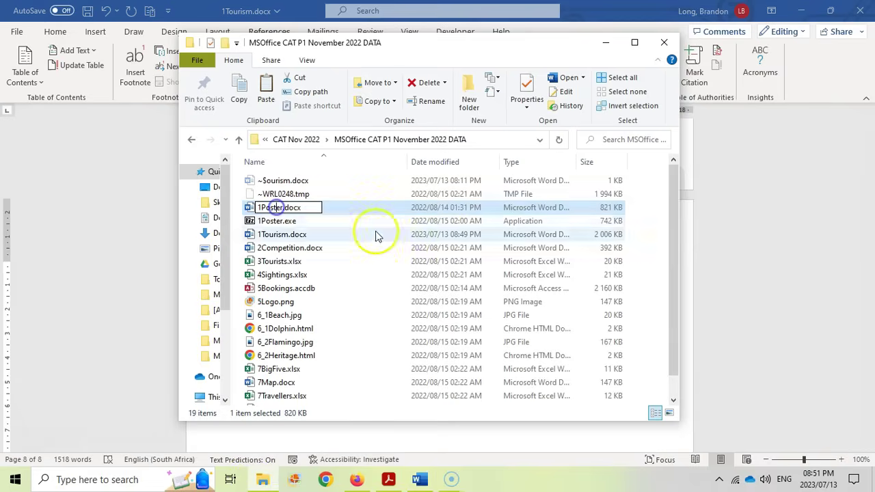
Copy the group of five images from 1Poster and paste it below 'Question/Vraag 1.11' in 1Tourism.
{"action": "scroll", "coordinate": [381, 269], "scroll_direction": "down", "scroll_amount": 3}
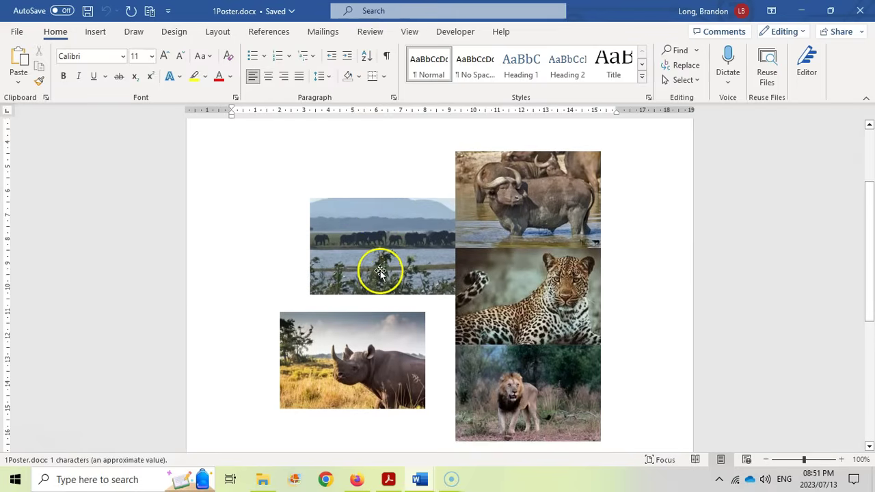
{"action": "left_click", "coordinate": [443, 234]}
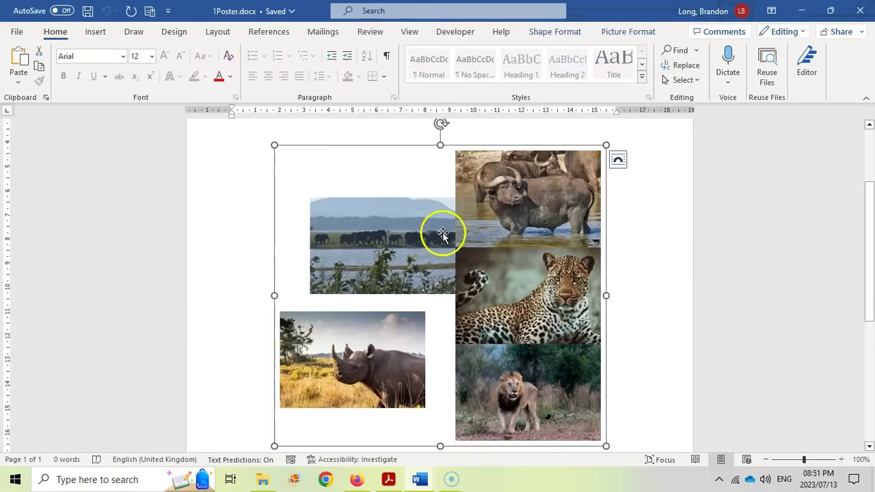
{"action": "right_click", "coordinate": [471, 144]}
{"action": "left_click", "coordinate": [504, 196]}
{"action": "mouse_move", "coordinate": [420, 480]}
{"action": "left_click", "coordinate": [357, 432]}
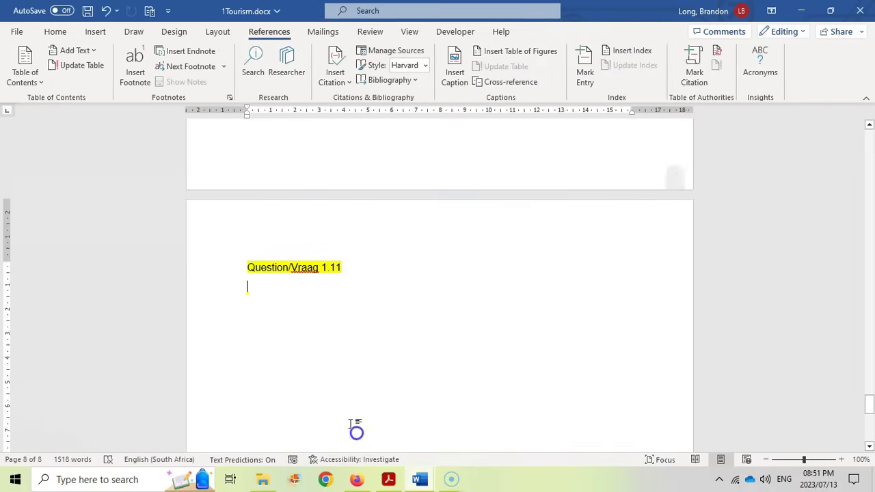
{"action": "left_click", "coordinate": [54, 32]}
{"action": "left_click", "coordinate": [20, 62]}
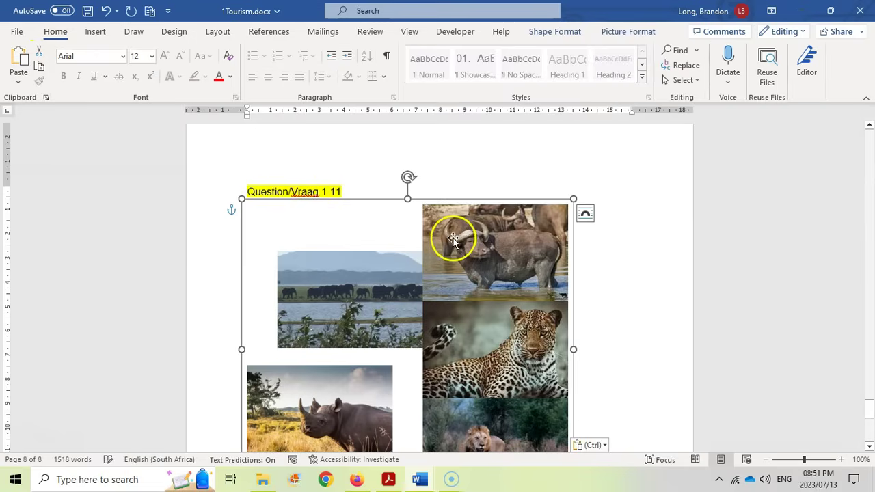
Compare the shapes and positions of the pasted images in 1Tourism with the question 1.11 screenshot in the exam paper.
{"action": "left_click", "coordinate": [388, 479]}
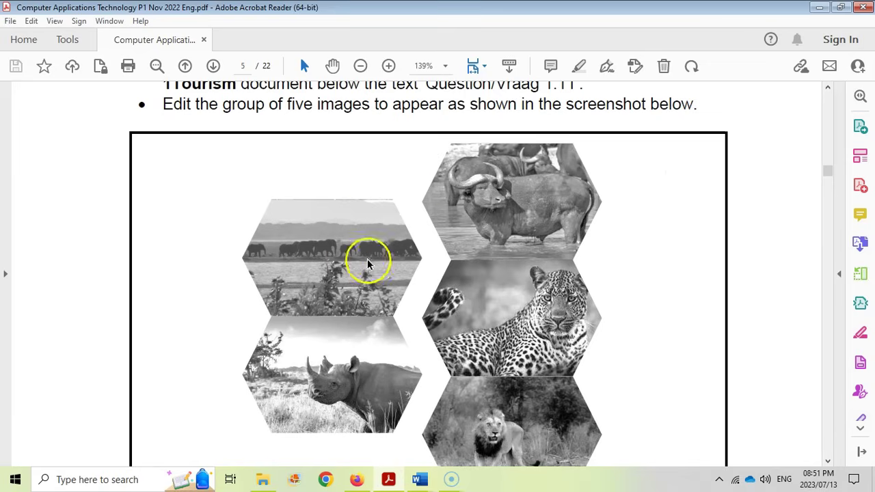
{"action": "left_click", "coordinate": [420, 479]}
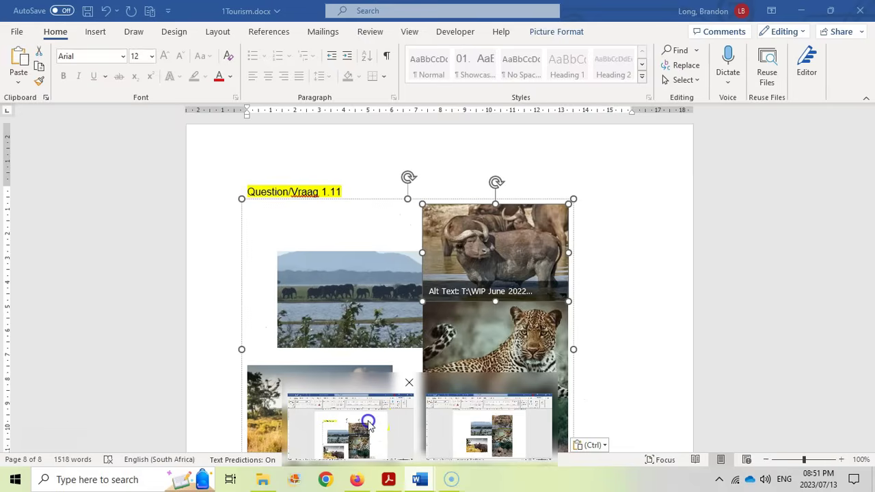
{"action": "left_click", "coordinate": [367, 420]}
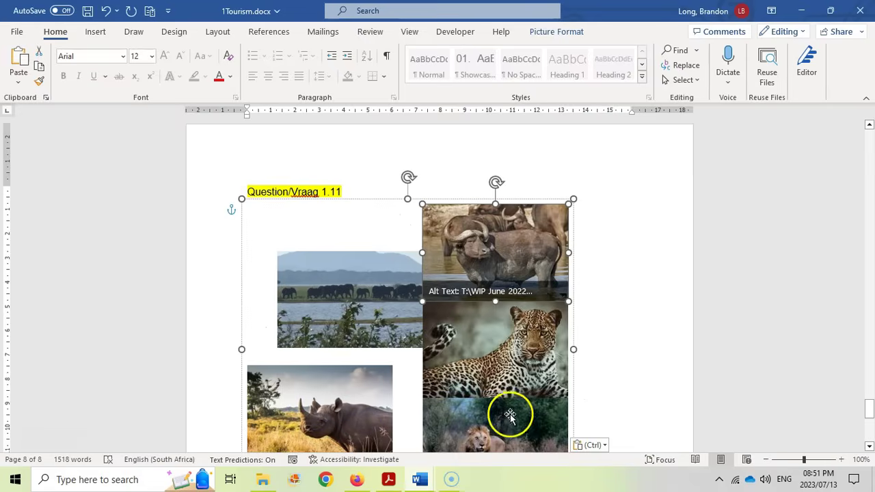
{"action": "left_click", "coordinate": [388, 479]}
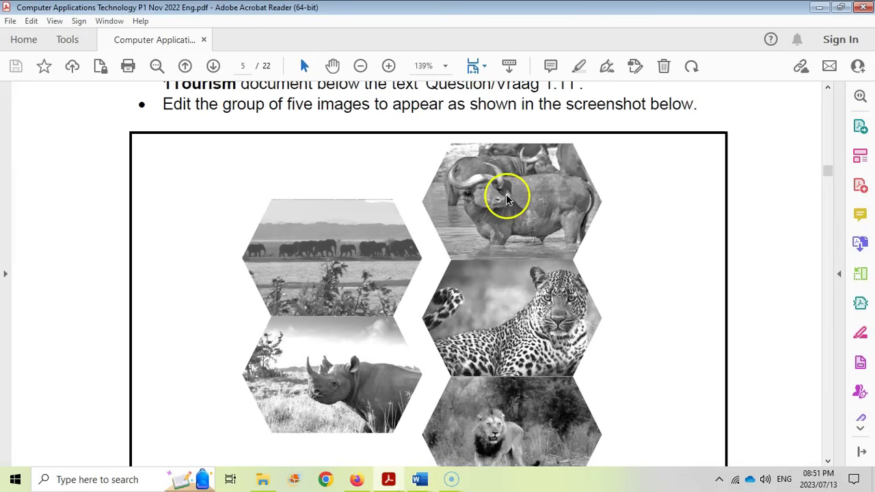
{"action": "scroll", "coordinate": [318, 279], "scroll_direction": "down", "scroll_amount": 2}
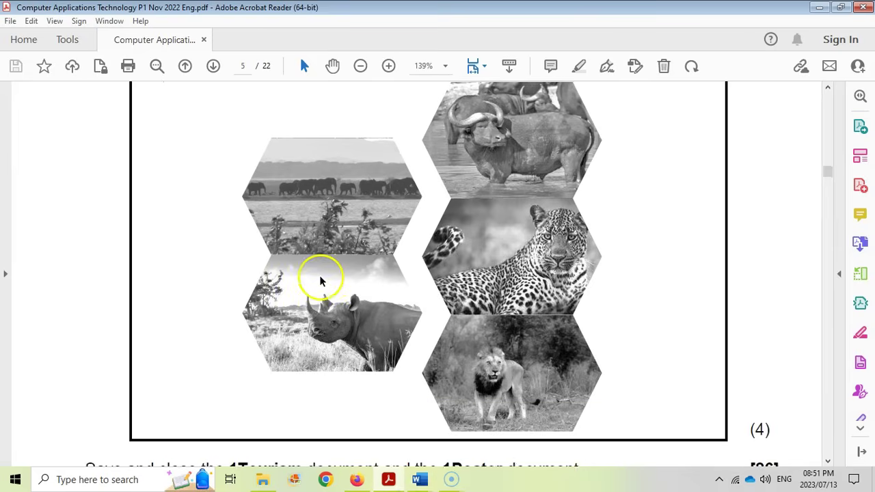
{"action": "mouse_move", "coordinate": [419, 479]}
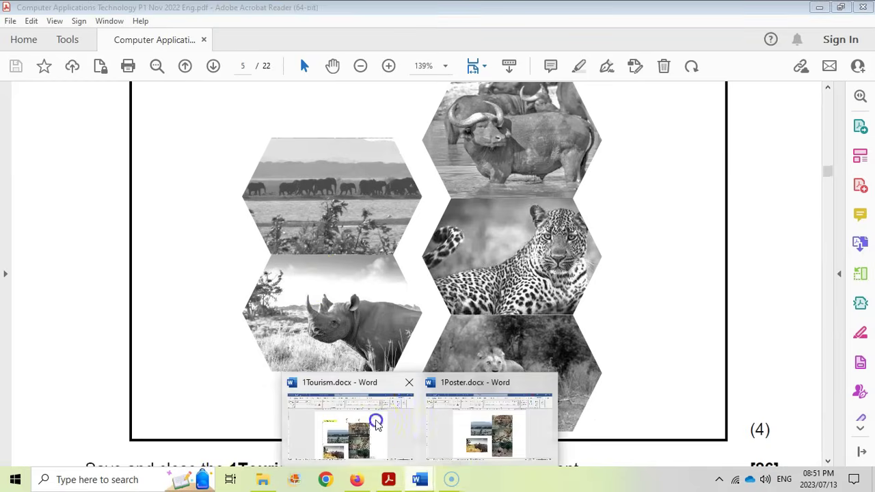
{"action": "left_click", "coordinate": [372, 420]}
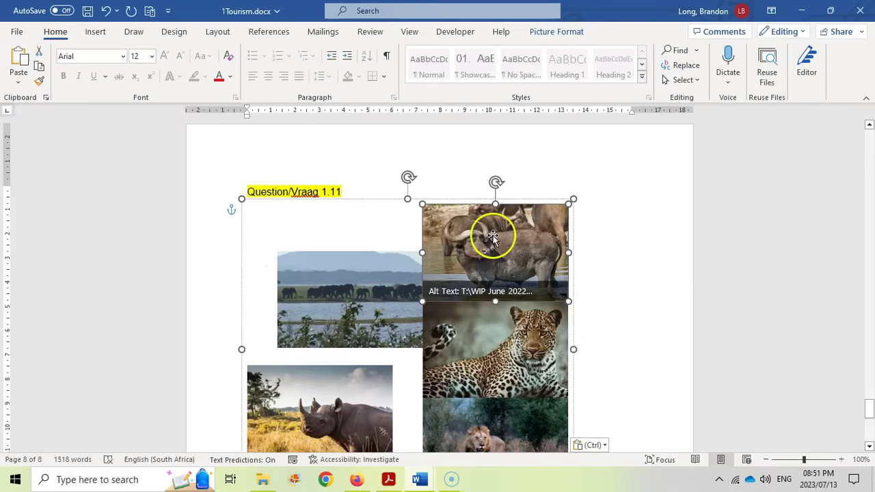
Crop the buffalo image in the question 1.11 group to a hexagon and compare it with the exam paper's screenshot.
{"action": "left_click", "coordinate": [642, 243]}
{"action": "left_click", "coordinate": [516, 238]}
{"action": "left_click", "coordinate": [516, 238]}
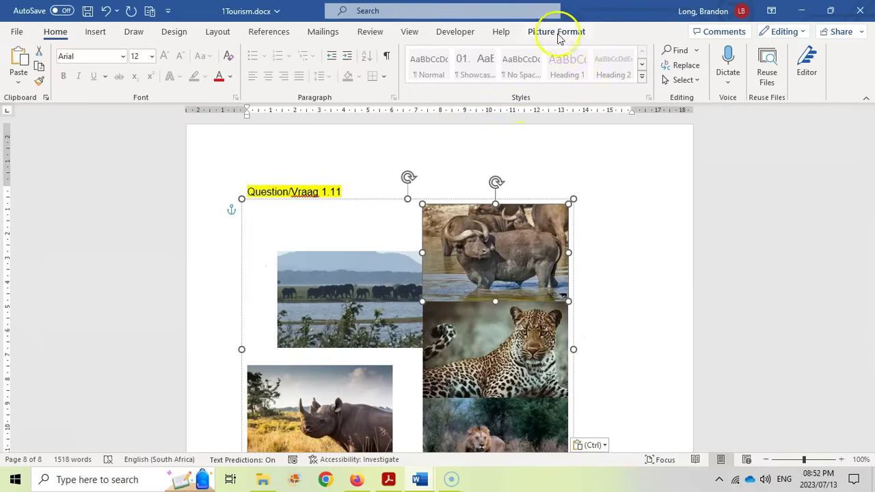
{"action": "left_click", "coordinate": [557, 32]}
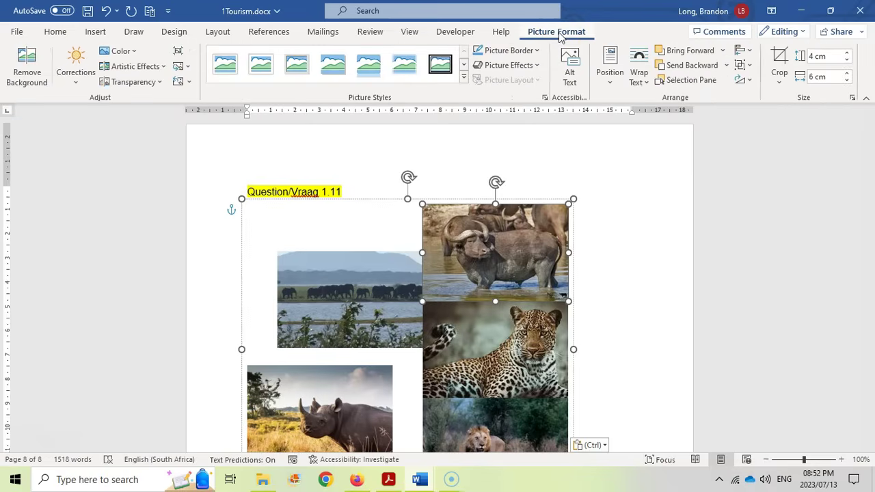
{"action": "left_click", "coordinate": [778, 87]}
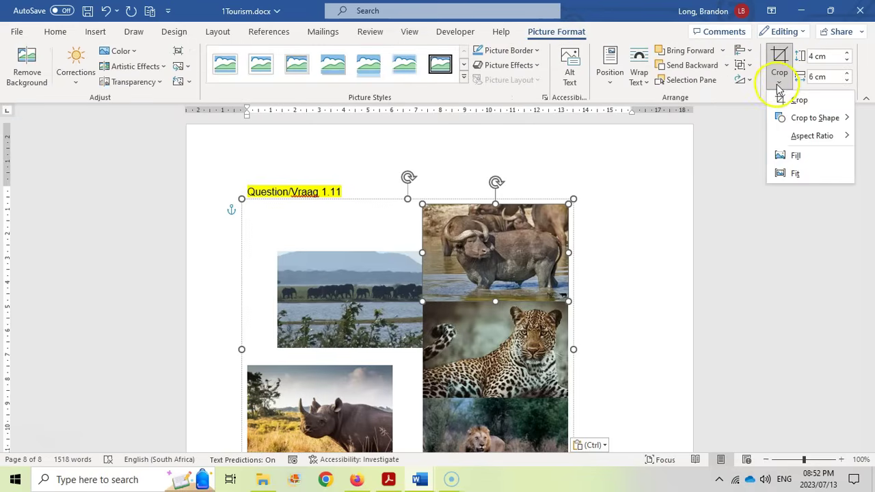
{"action": "mouse_move", "coordinate": [802, 125]}
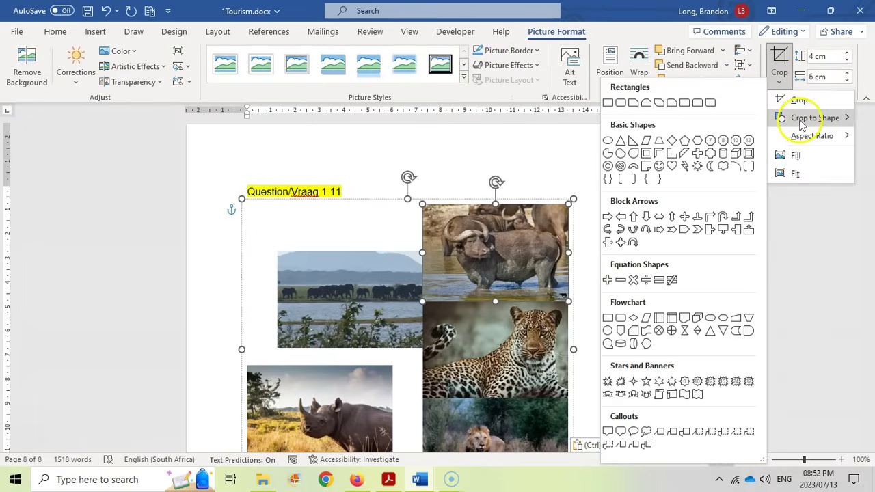
{"action": "left_click", "coordinate": [387, 480]}
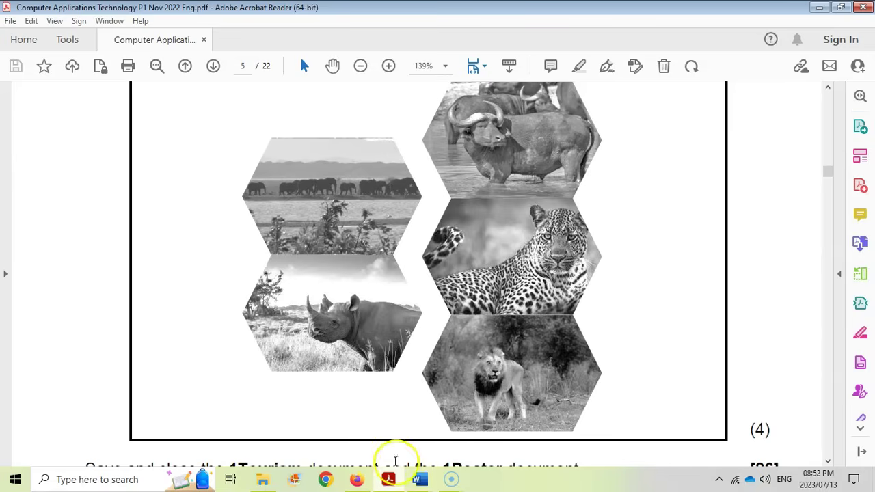
{"action": "mouse_move", "coordinate": [420, 479]}
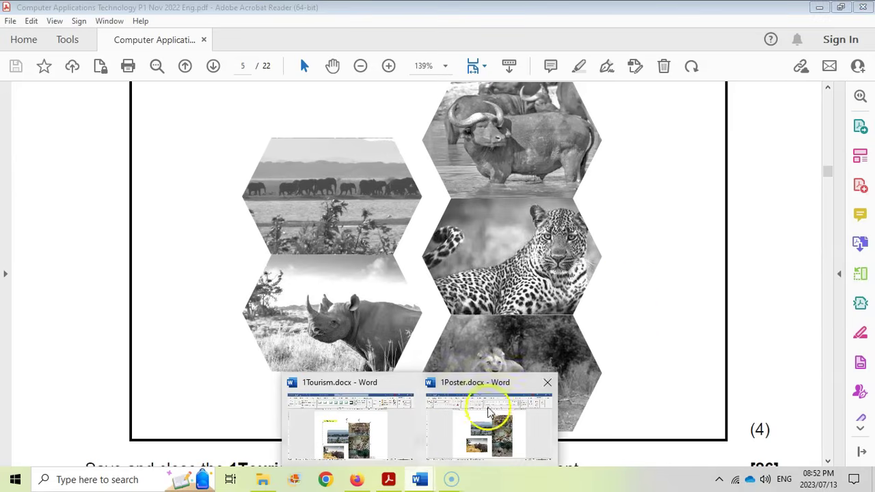
{"action": "left_click", "coordinate": [364, 438]}
{"action": "left_click", "coordinate": [780, 77]}
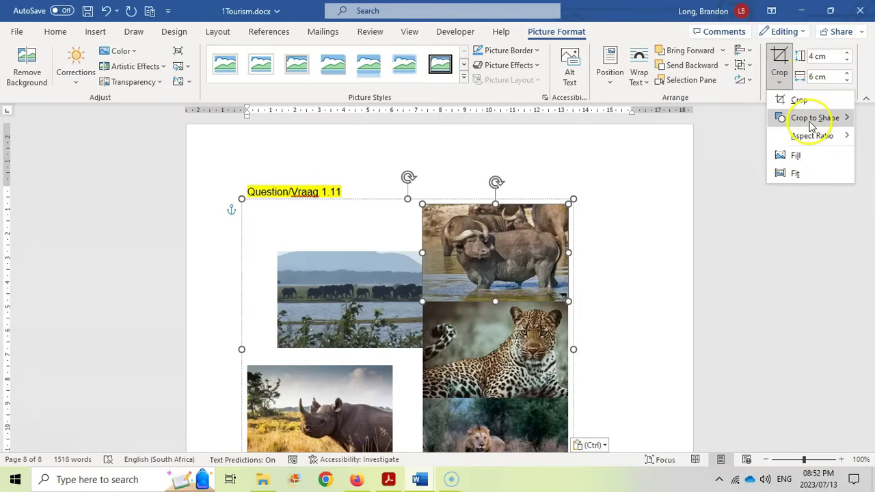
{"action": "mouse_move", "coordinate": [810, 123]}
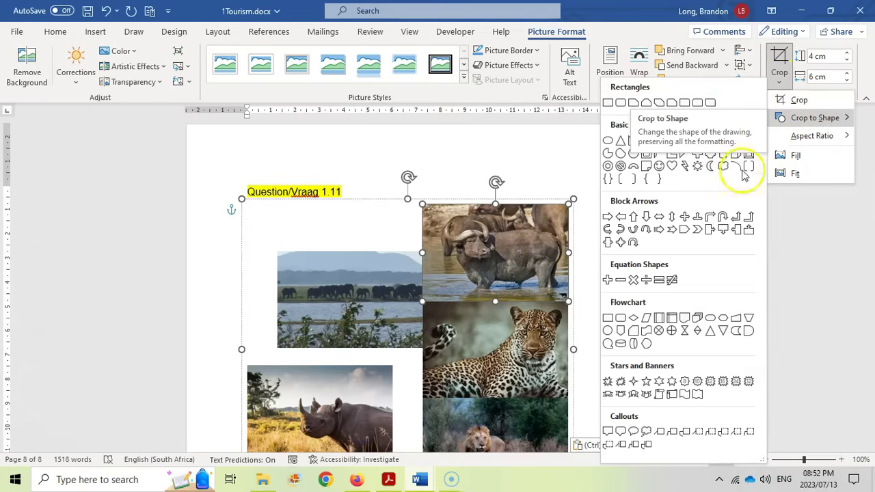
{"action": "left_click", "coordinate": [697, 141]}
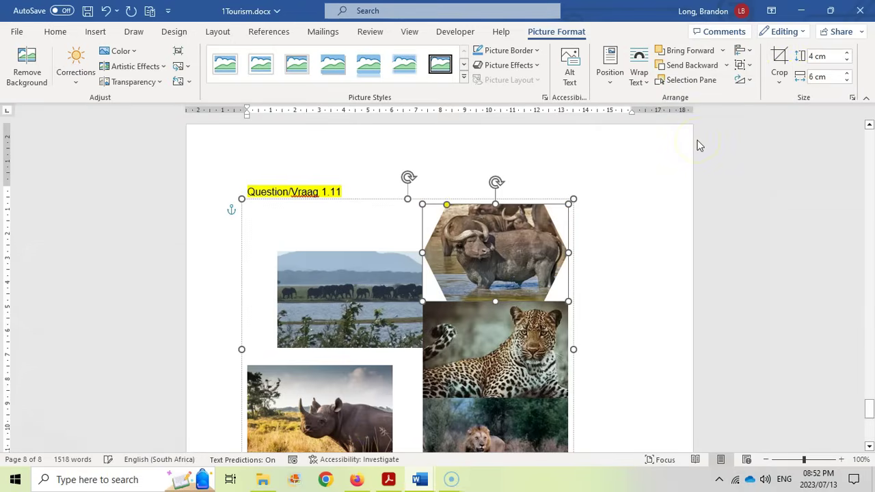
{"action": "left_click", "coordinate": [388, 479]}
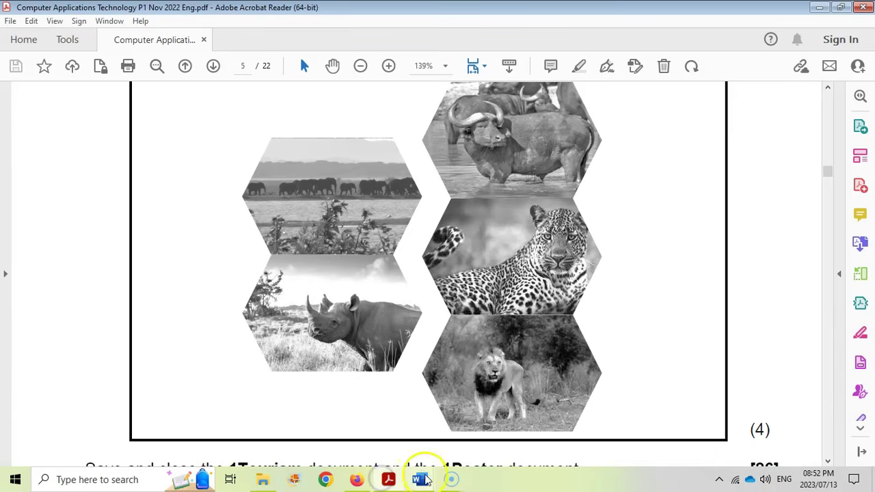
{"action": "left_click", "coordinate": [382, 418]}
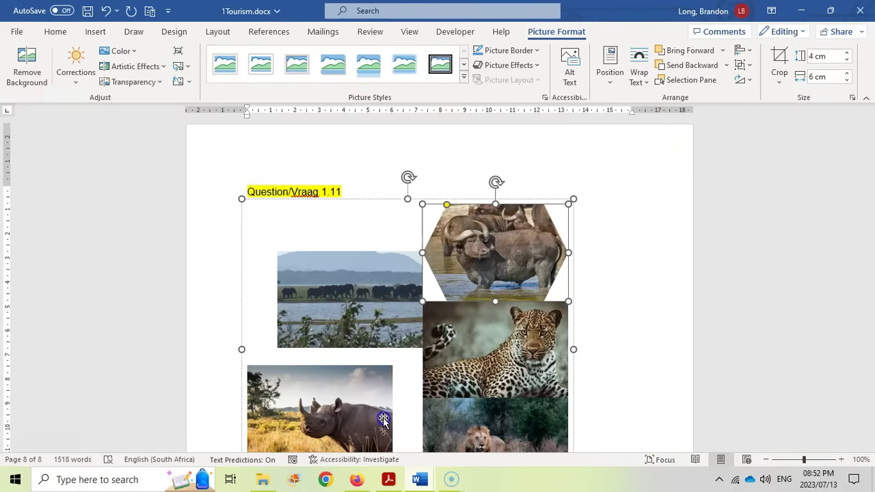
{"action": "left_click", "coordinate": [503, 333]}
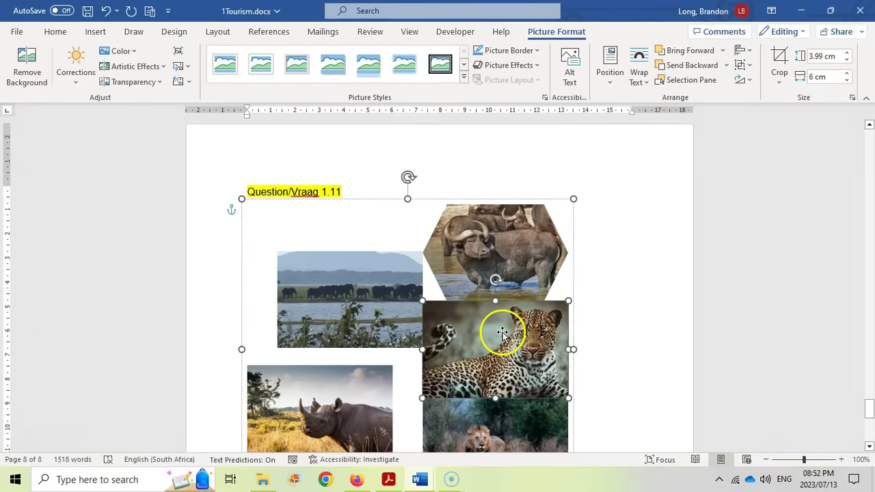
{"action": "left_click", "coordinate": [492, 413], "text": "ctrl"}
{"action": "left_click", "coordinate": [379, 327], "text": "ctrl"}
{"action": "left_click", "coordinate": [336, 399], "text": "ctrl"}
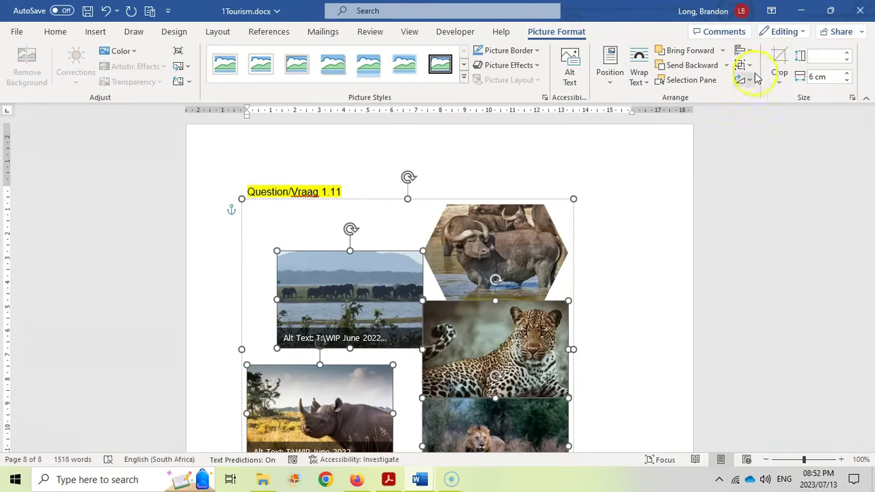
{"action": "left_click", "coordinate": [780, 81]}
{"action": "mouse_move", "coordinate": [801, 118]}
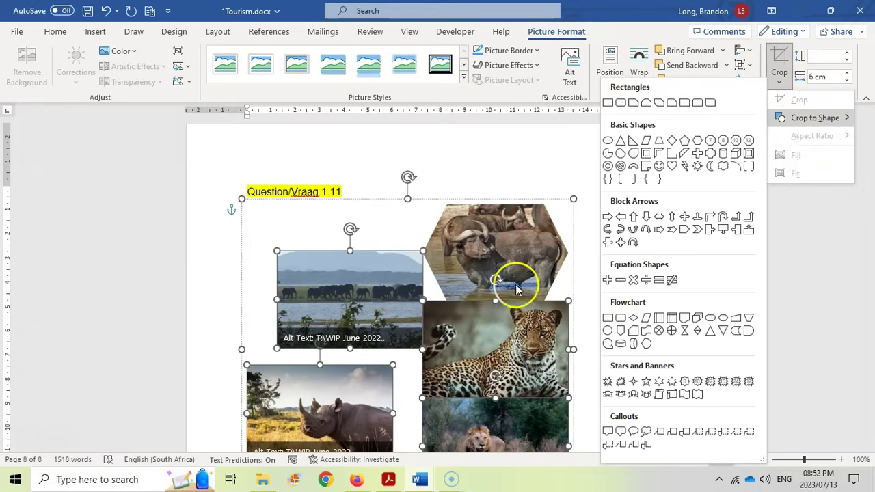
{"action": "left_click", "coordinate": [499, 361]}
Crop the leopard, lion, elephant and rhino images to the hexagon shape.
{"action": "left_click", "coordinate": [505, 316]}
{"action": "left_click", "coordinate": [504, 332]}
{"action": "left_click", "coordinate": [491, 404], "text": "ctrl"}
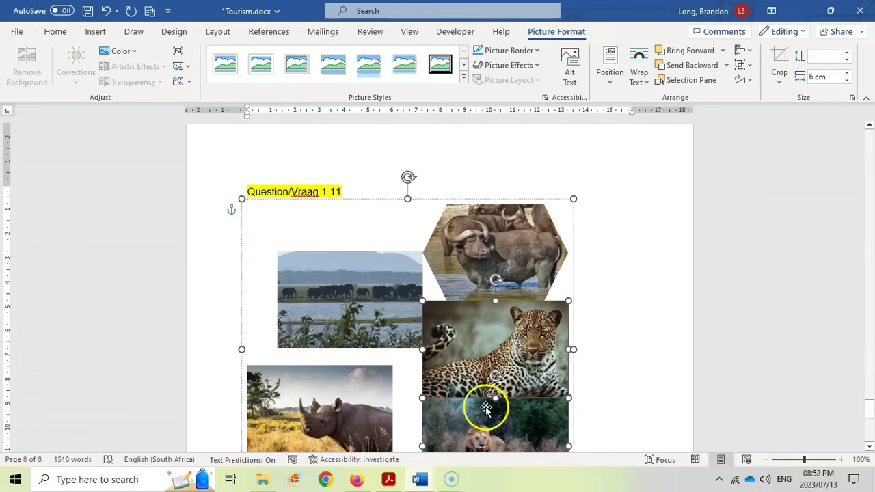
{"action": "left_click", "coordinate": [401, 316], "text": "ctrl"}
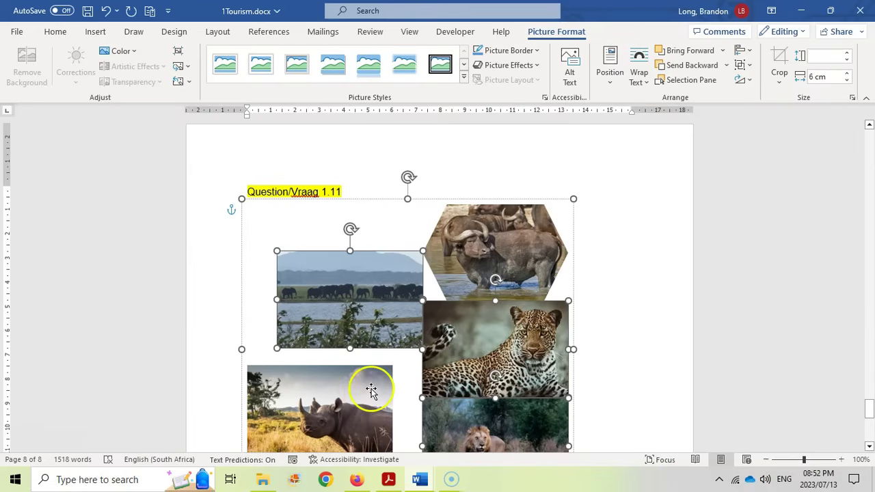
{"action": "left_click", "coordinate": [781, 82]}
{"action": "mouse_move", "coordinate": [800, 123]}
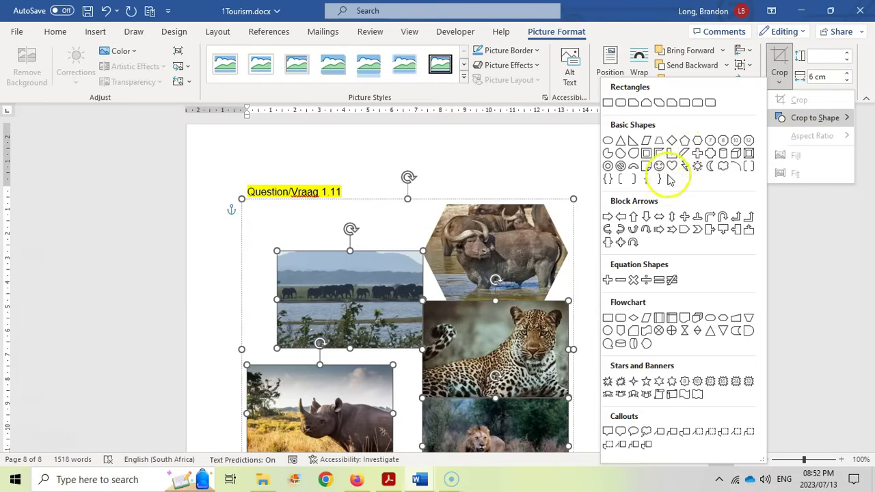
{"action": "left_click", "coordinate": [698, 141]}
{"action": "left_click", "coordinate": [666, 244]}
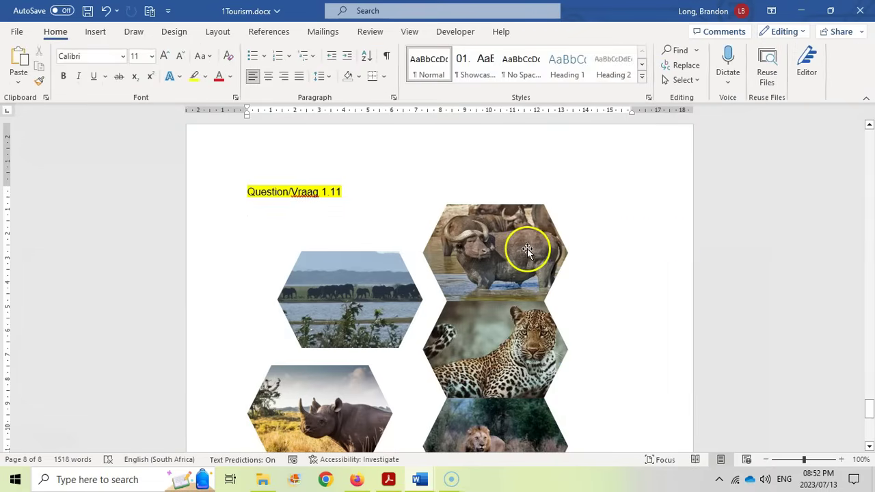
Move the rhino image directly below the elephant image so their edges line up as in the exam paper's question 1.11 screenshot.
{"action": "left_click", "coordinate": [454, 480]}
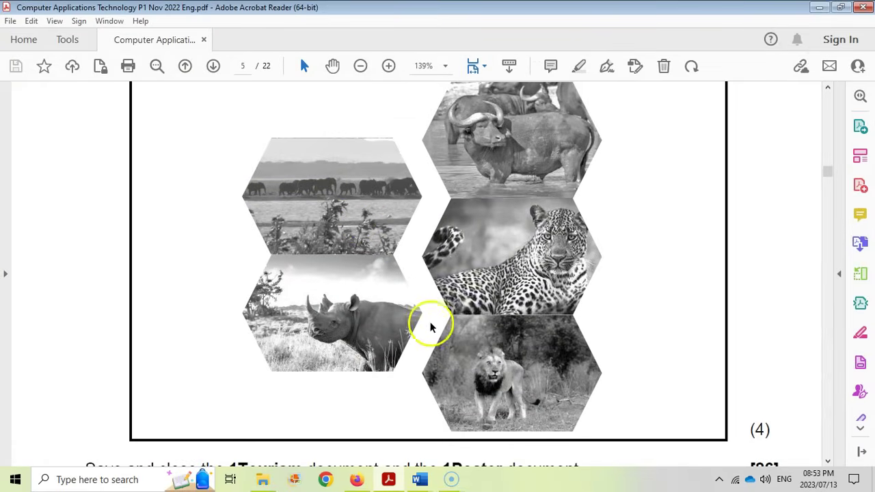
{"action": "left_click", "coordinate": [420, 480]}
{"action": "left_click", "coordinate": [390, 445]}
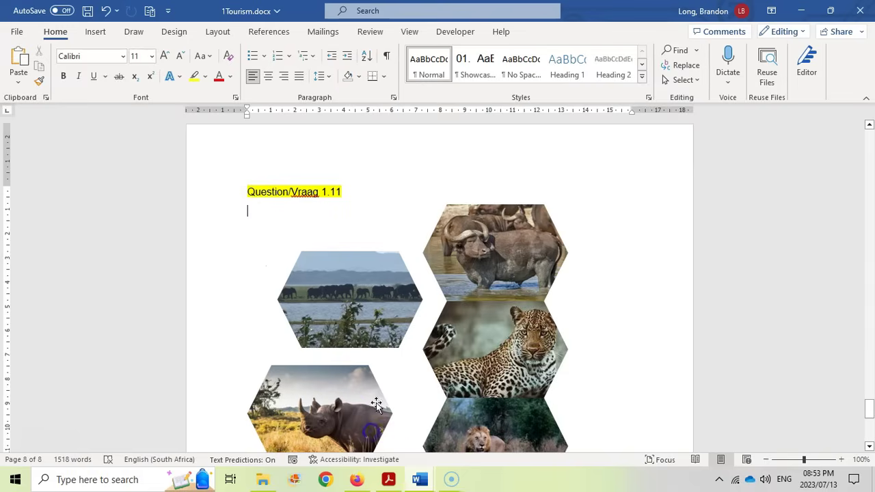
{"action": "scroll", "coordinate": [487, 288], "scroll_direction": "down", "scroll_amount": 3}
{"action": "left_click", "coordinate": [371, 219]}
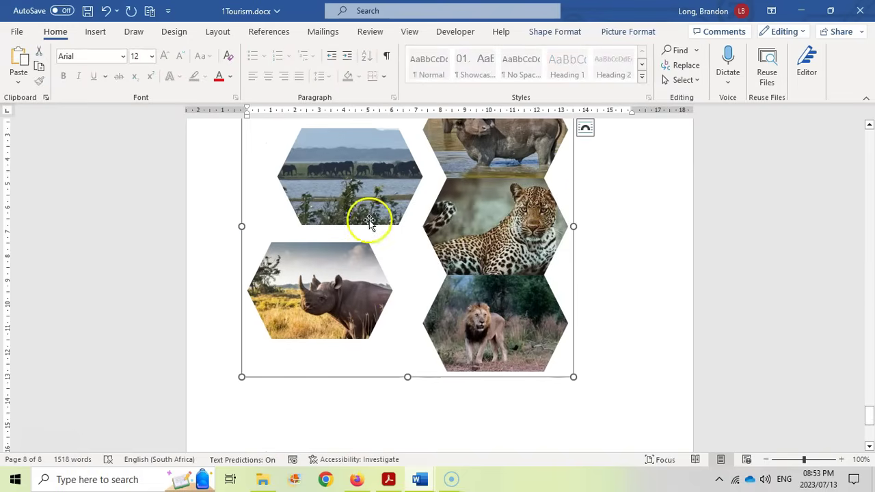
{"action": "left_click", "coordinate": [348, 267]}
{"action": "left_click_drag", "start_coordinate": [327, 267], "coordinate": [352, 259]}
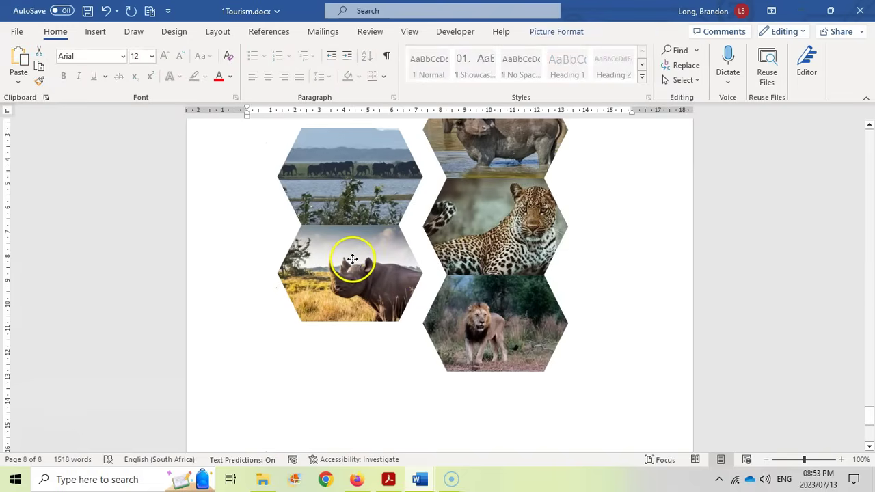
{"action": "left_click_drag", "start_coordinate": [397, 235], "coordinate": [397, 235]}
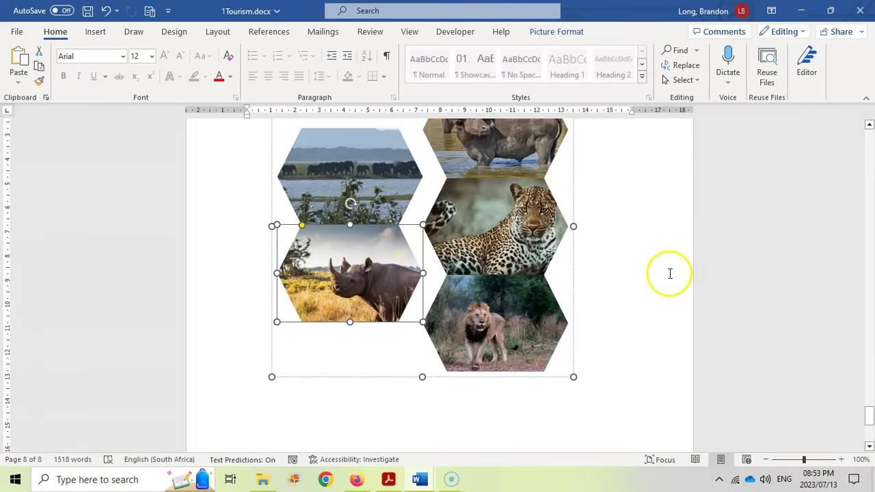
{"action": "left_click", "coordinate": [611, 255]}
{"action": "left_click", "coordinate": [523, 271]}
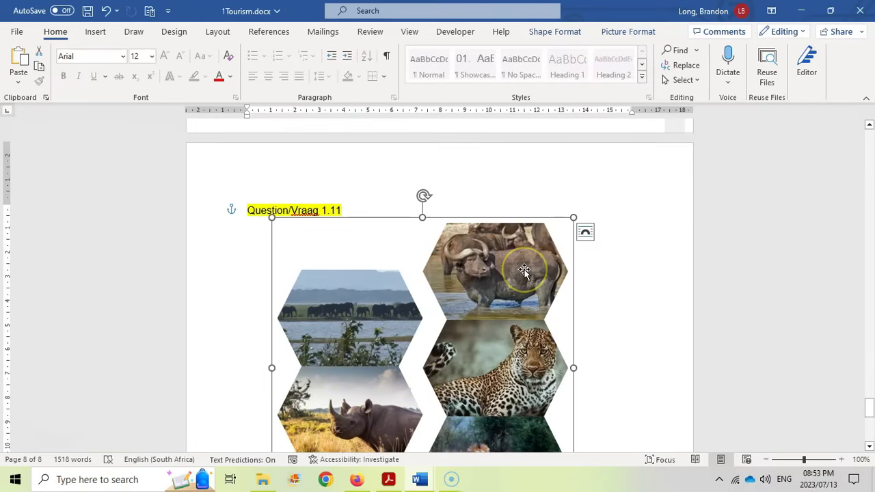
{"action": "right_click", "coordinate": [533, 216]}
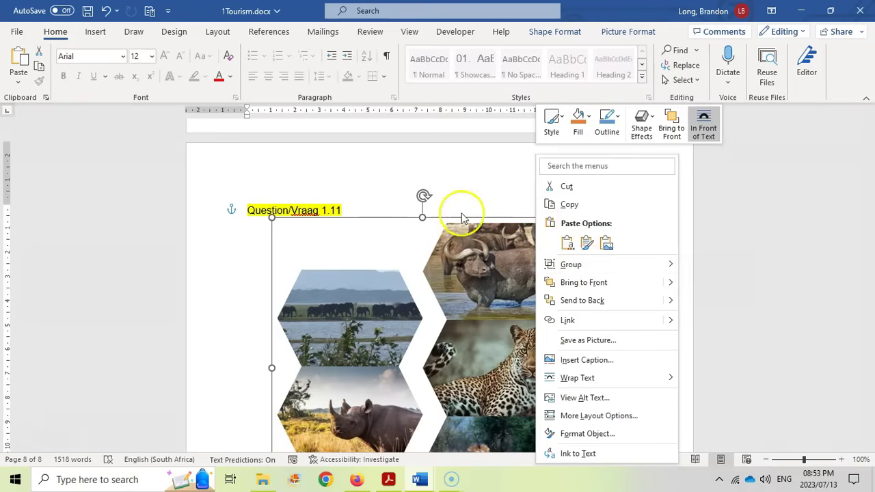
{"action": "key", "text": "Escape"}
{"action": "key", "text": "Escape"}
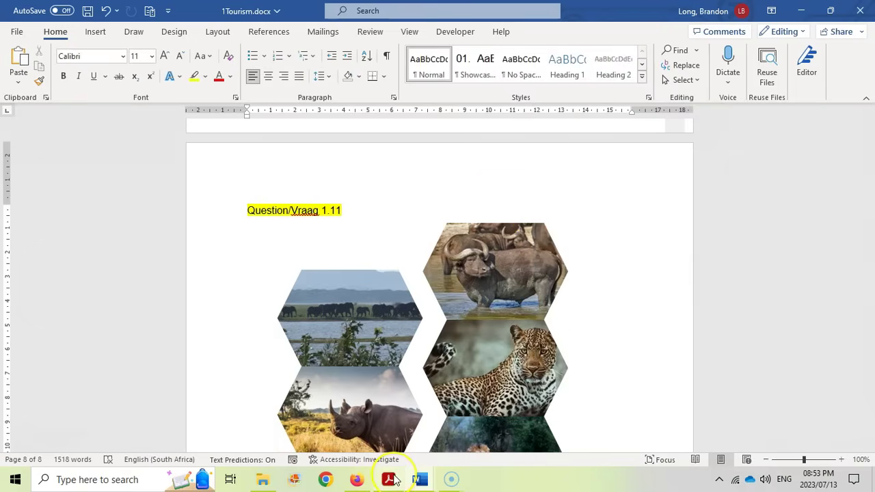
{"action": "mouse_move", "coordinate": [393, 481]}
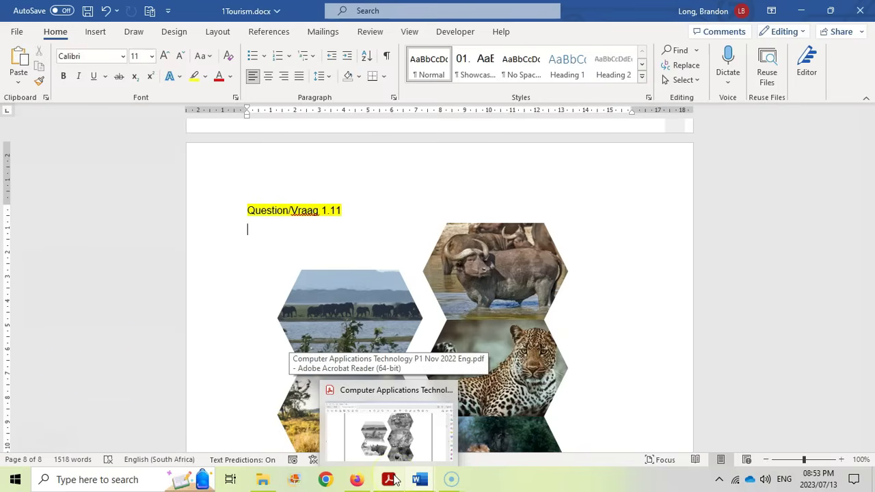
{"action": "scroll", "coordinate": [377, 276], "scroll_direction": "down", "scroll_amount": 5}
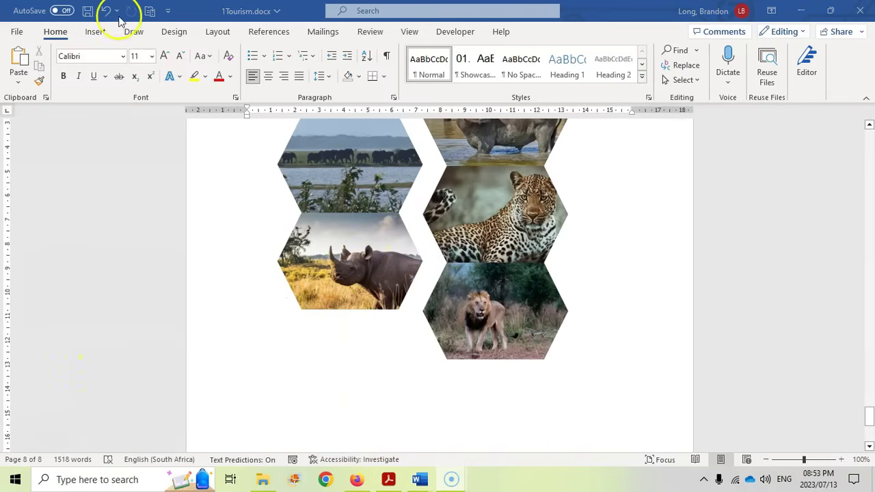